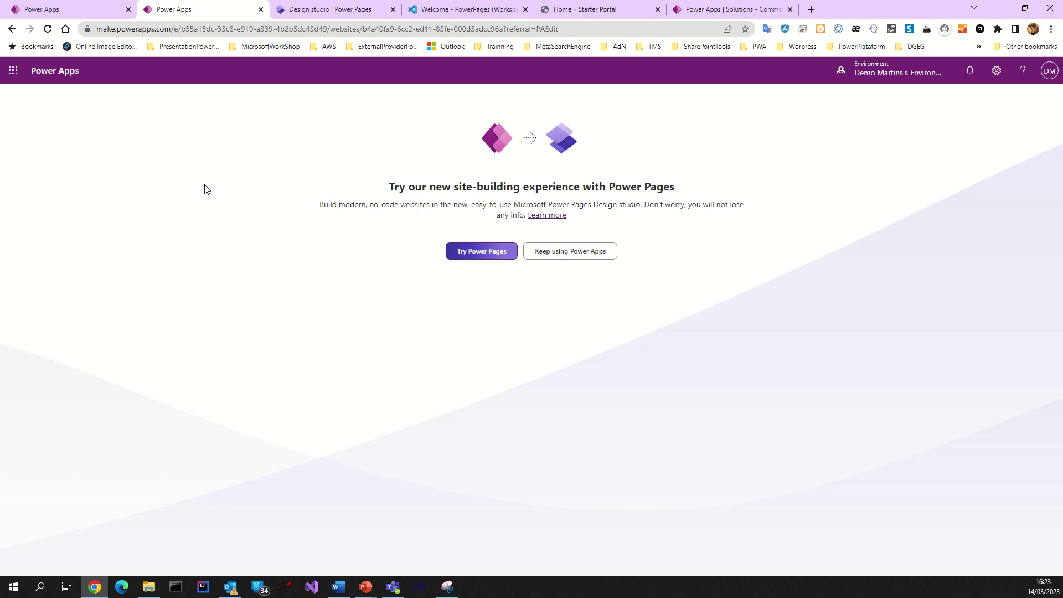
Open the Power Apps home page and display the list of available environments.
click(83, 7)
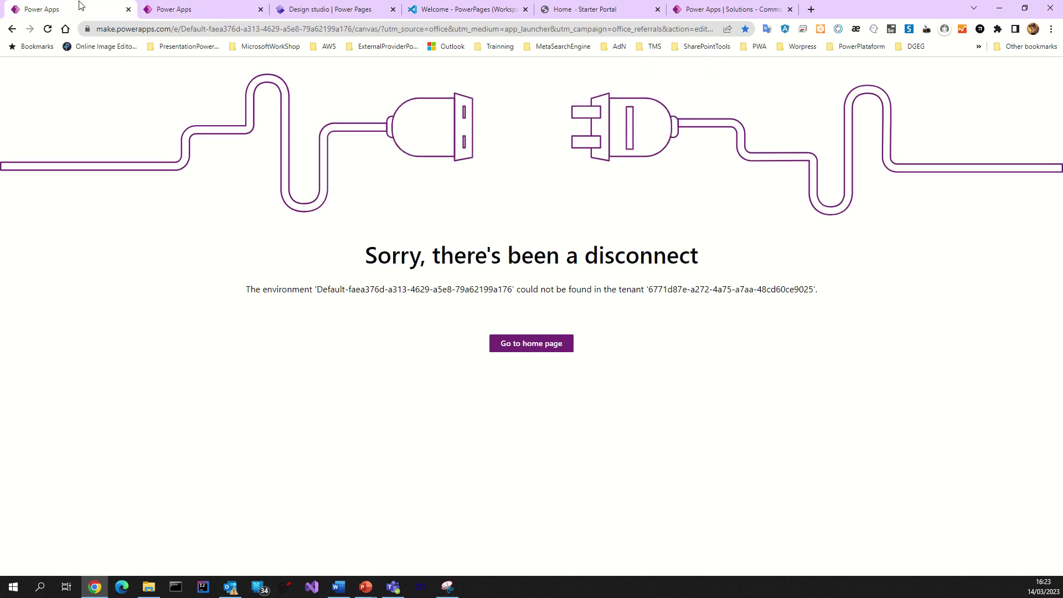
click(504, 343)
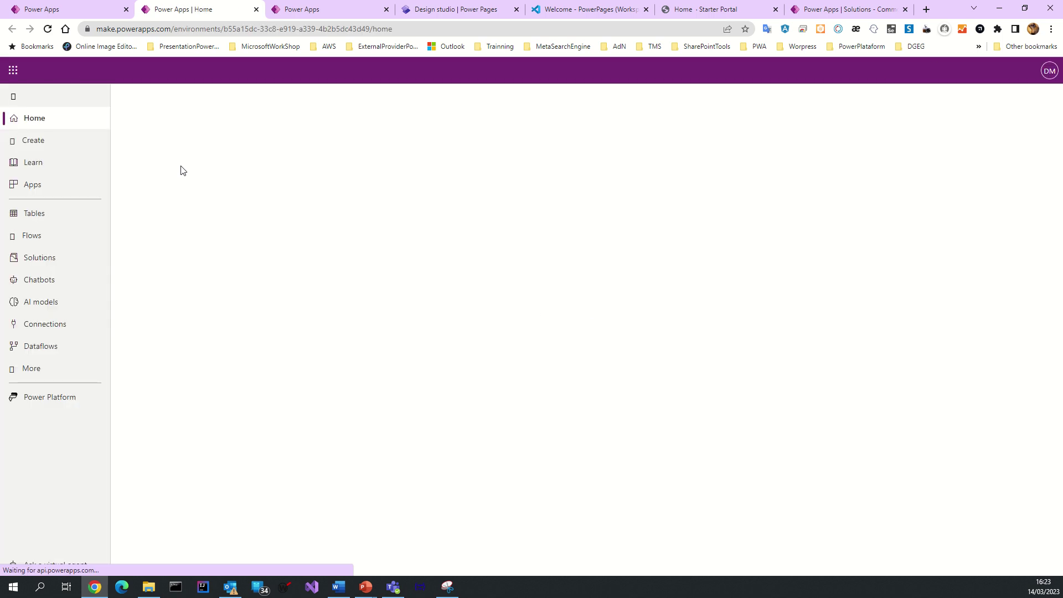
click(868, 77)
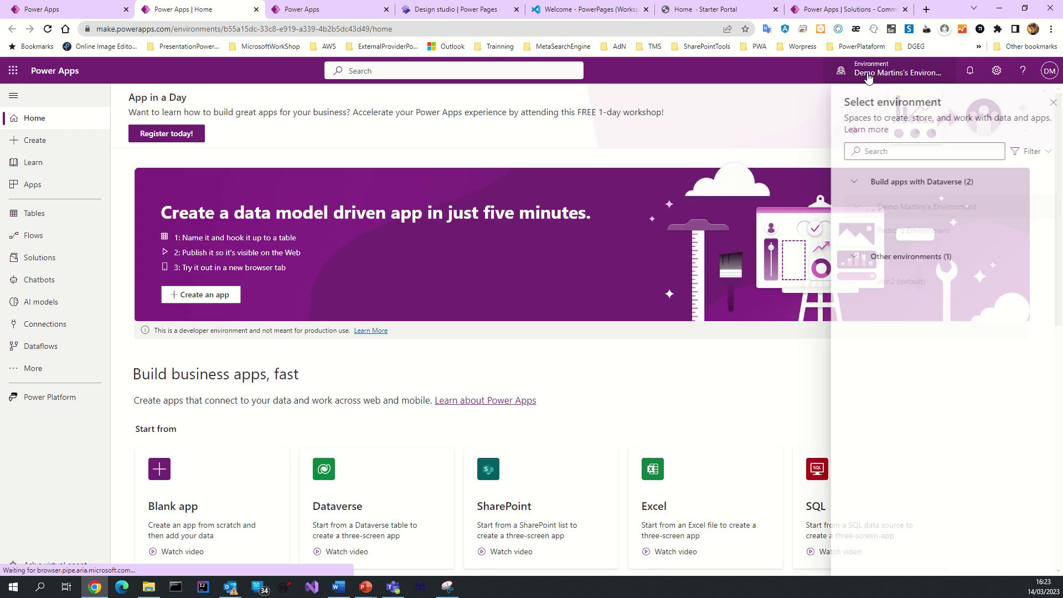
mouse_move(889, 208)
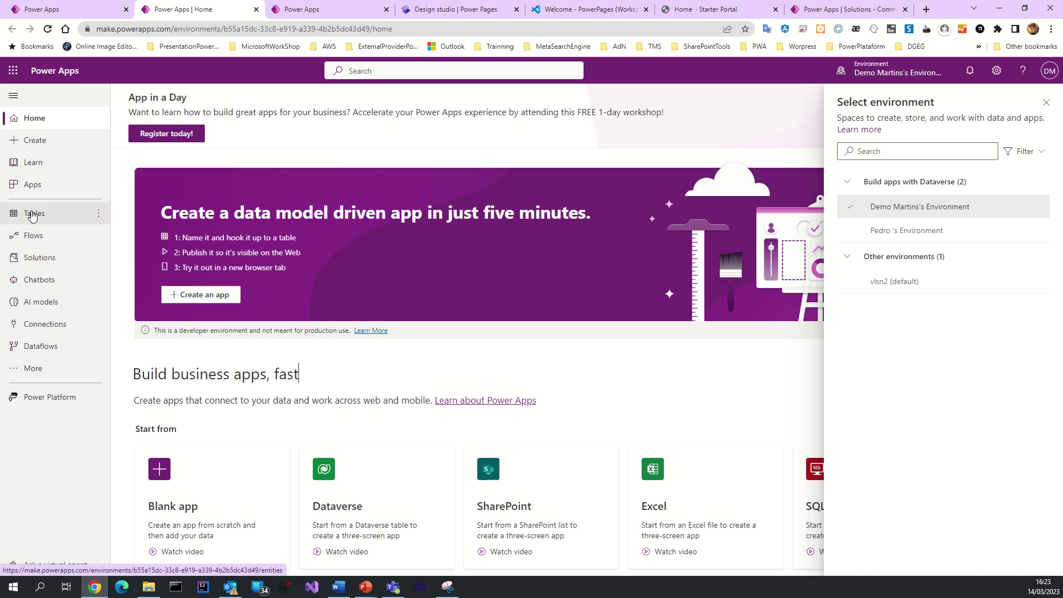
Close the environment list and view the custom tables of the current environment.
click(31, 215)
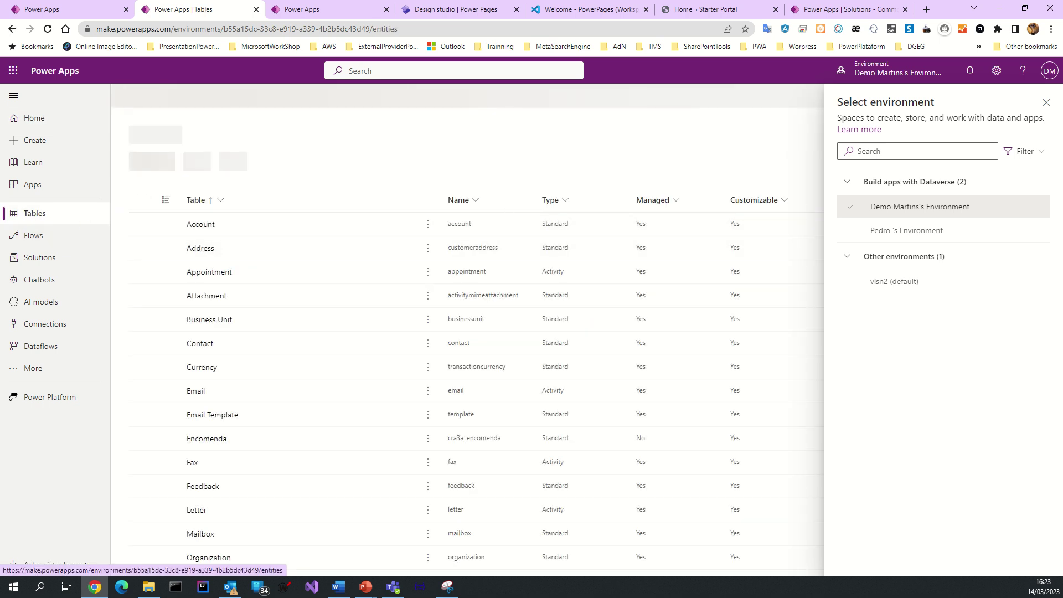
click(1049, 104)
click(215, 159)
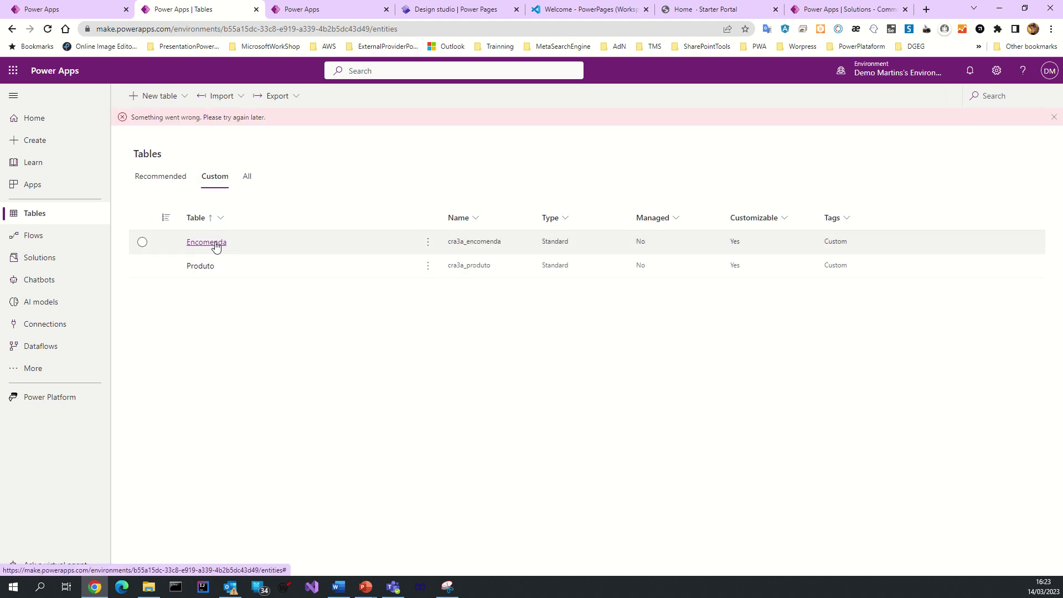
click(213, 249)
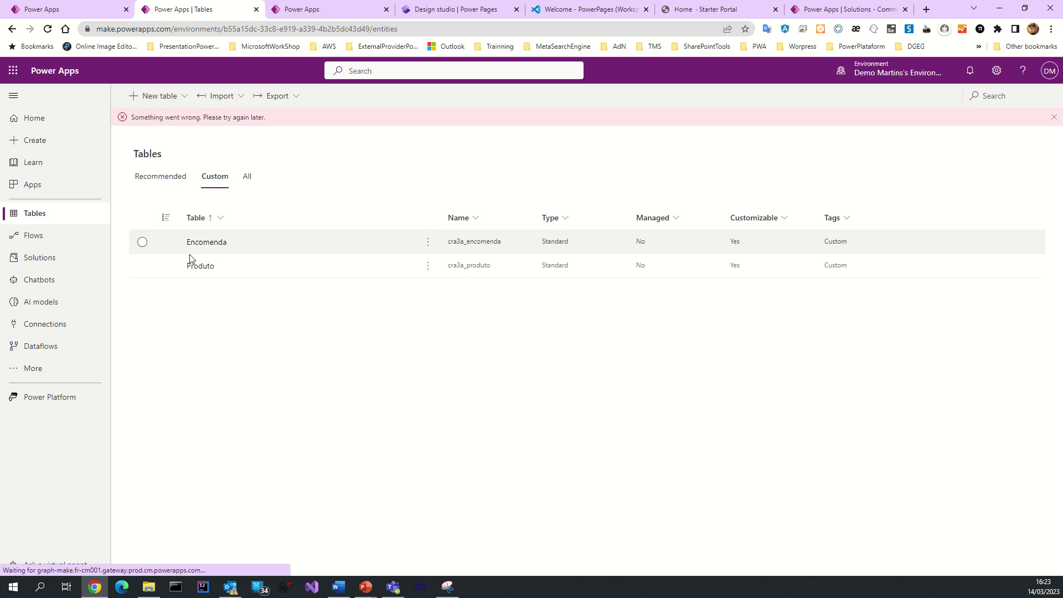
Open the ManagementApp solution and its model-driven app GestãoDeEncomendas.
click(38, 258)
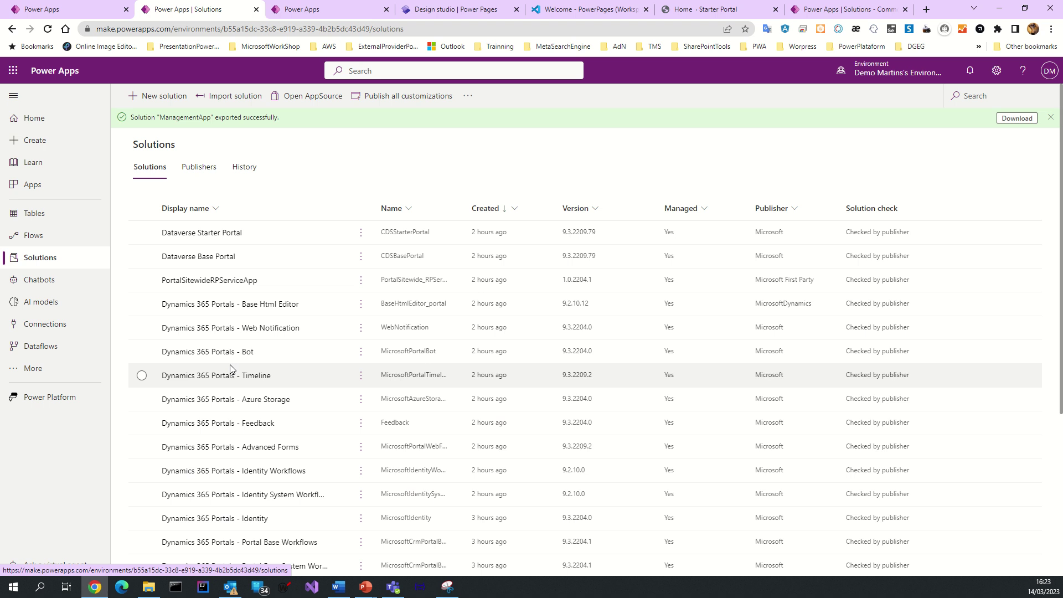
scroll(230, 364, down, 5)
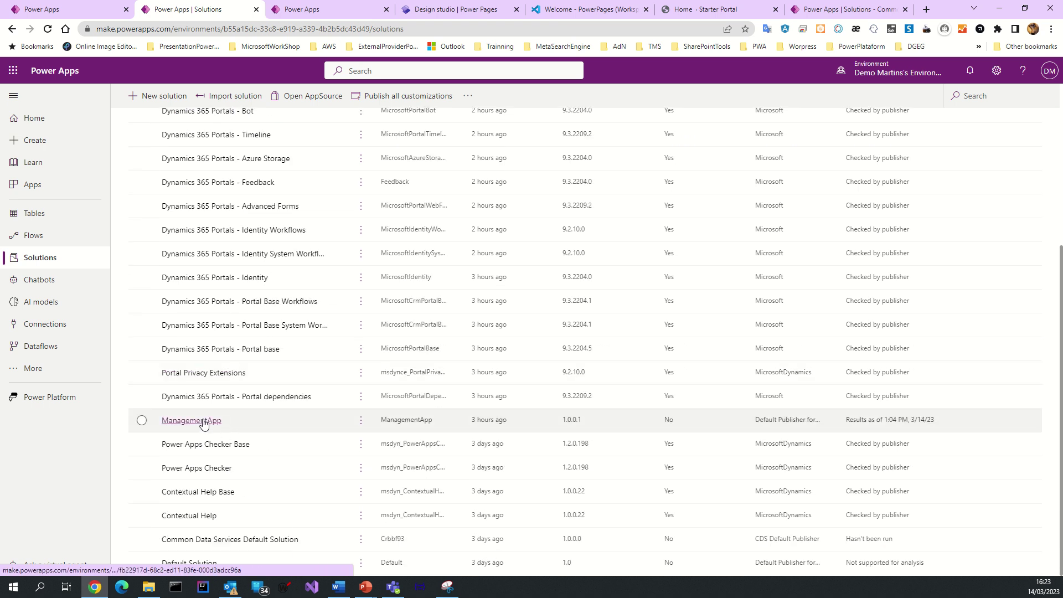
click(207, 425)
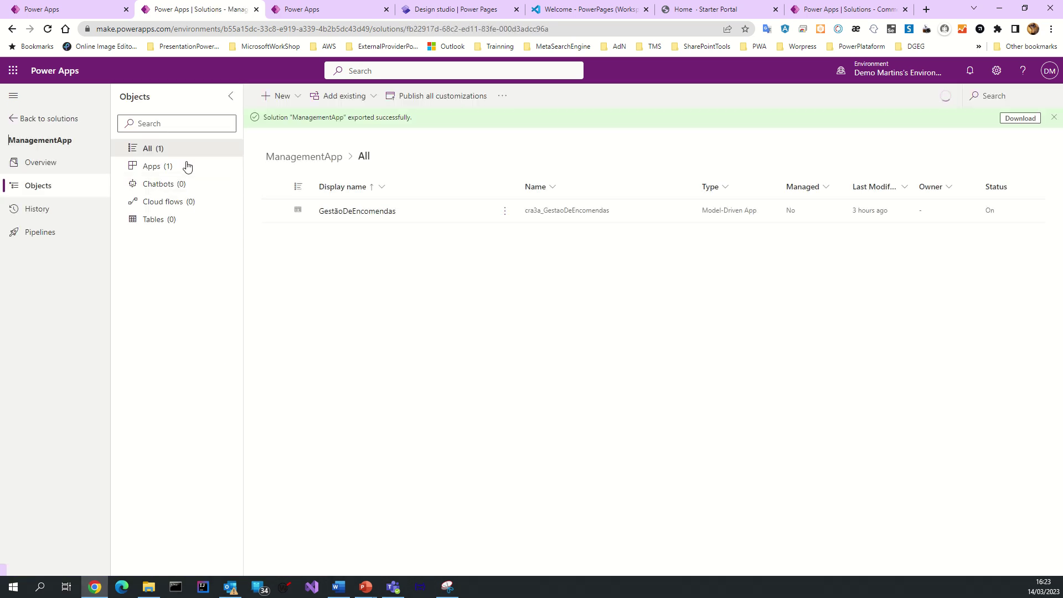
click(164, 166)
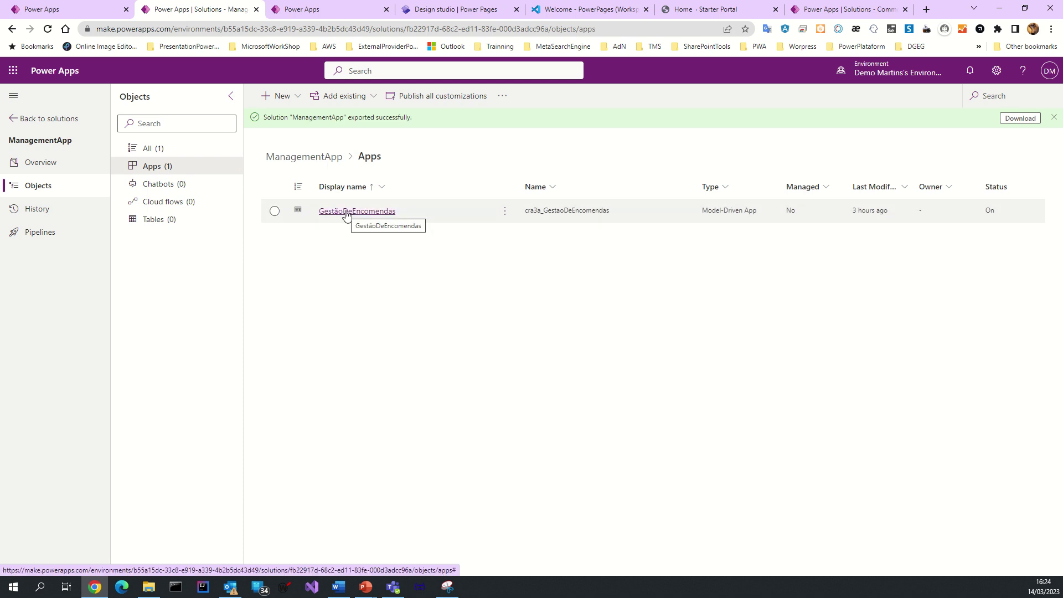
click(347, 213)
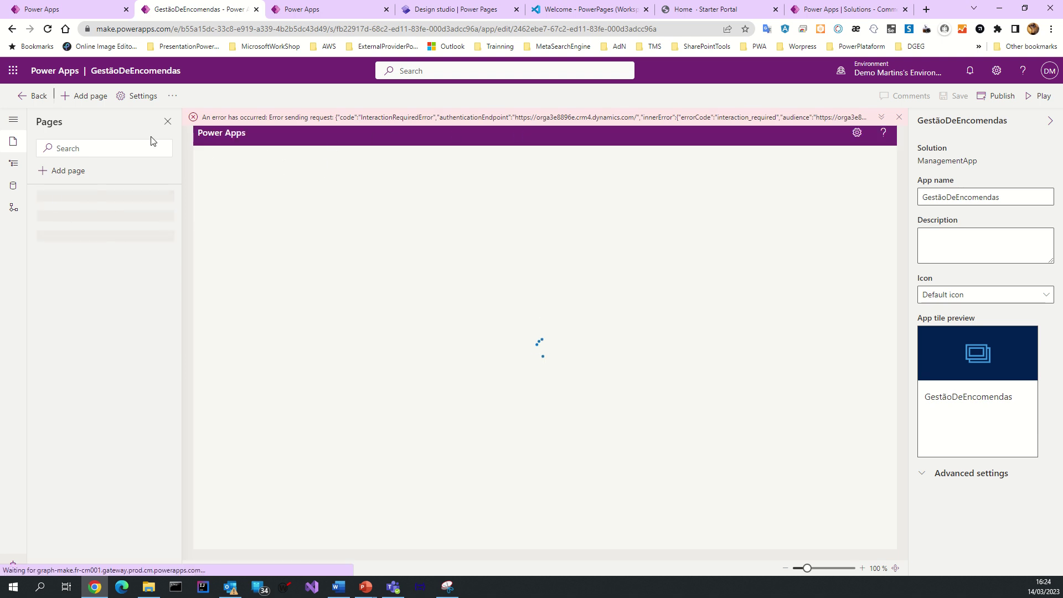
Go back to the ManagementApp solution, view its tables and return to the solutions list.
click(37, 97)
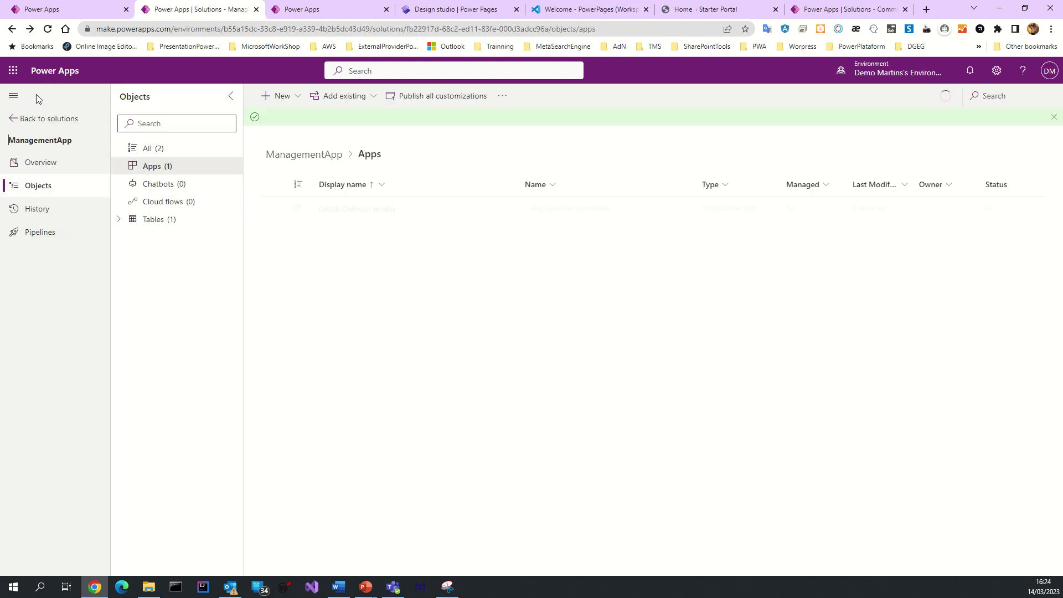
click(155, 222)
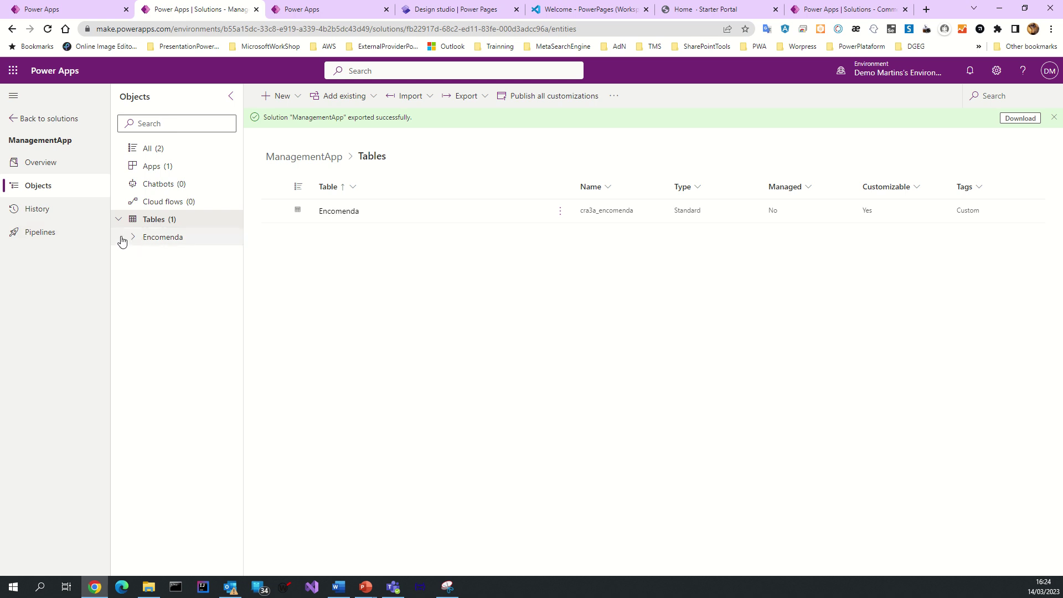
click(16, 119)
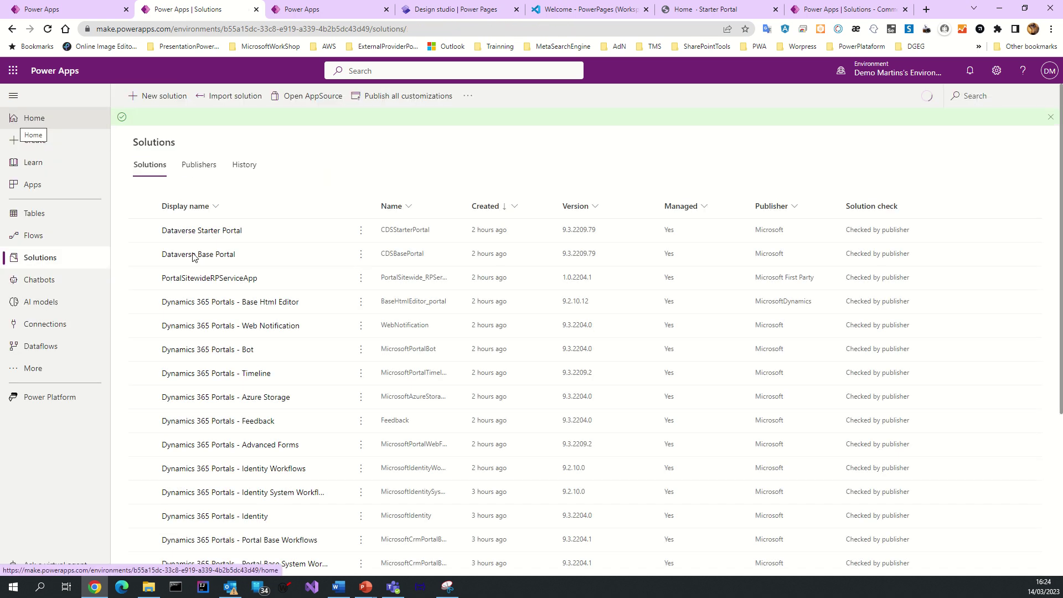
Open the DemoPowerPages portal for editing from the environment's list of apps.
click(319, 10)
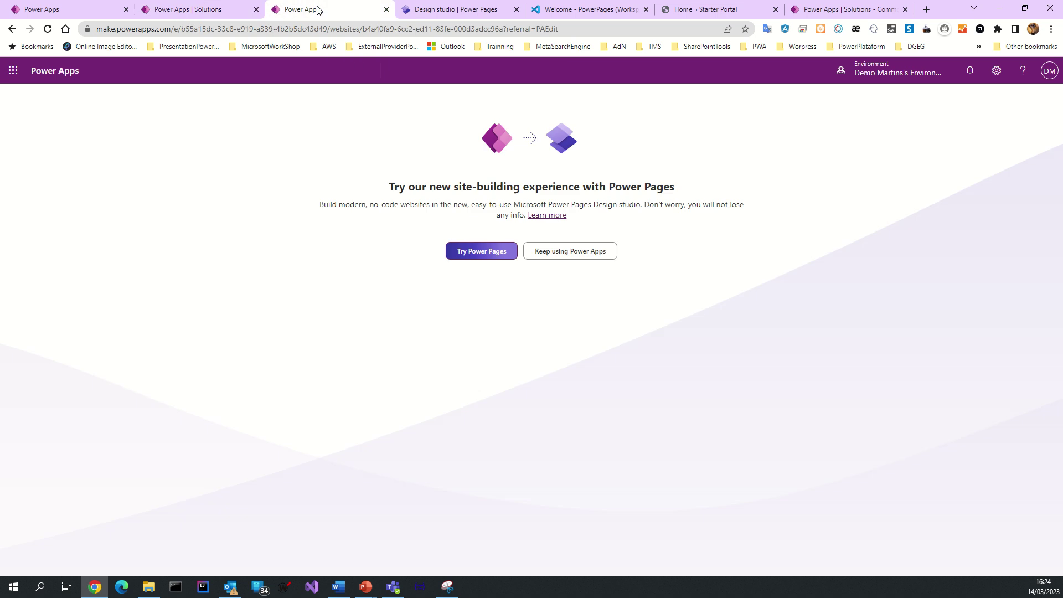
click(193, 12)
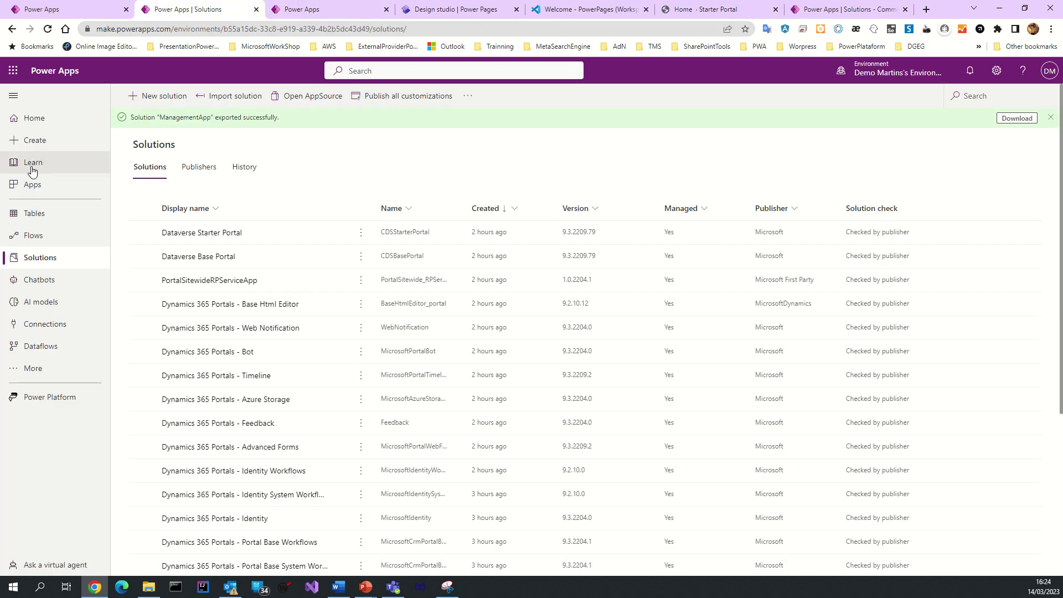
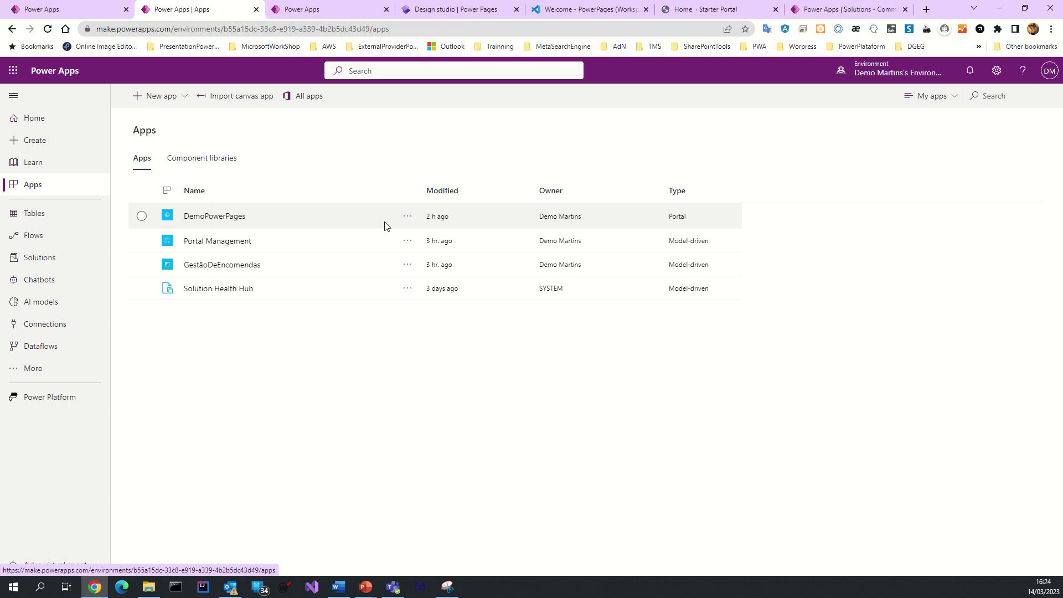
click(679, 218)
triple_click(660, 229)
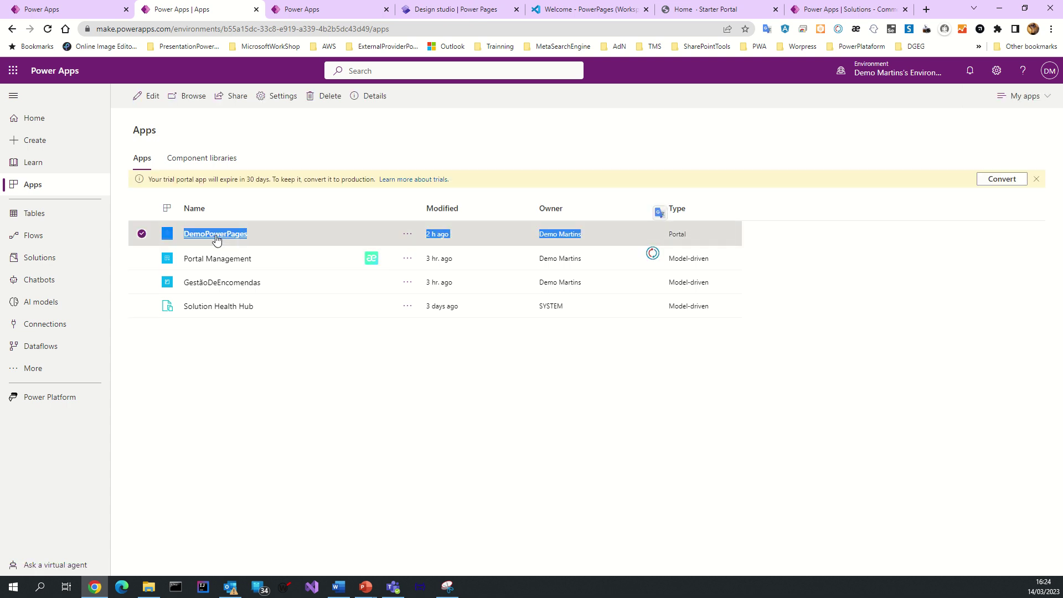
click(408, 233)
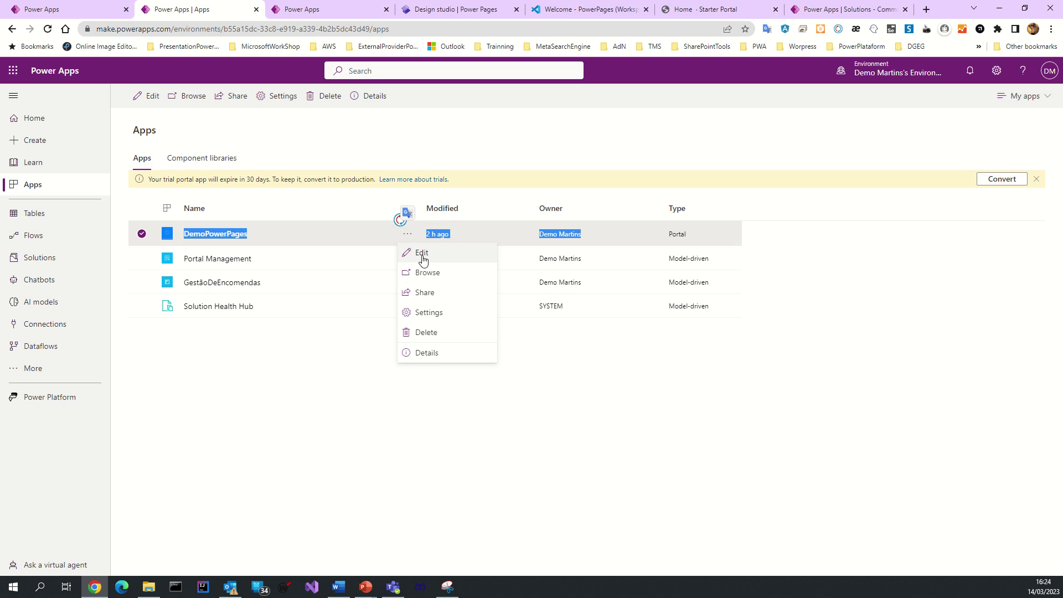
click(422, 255)
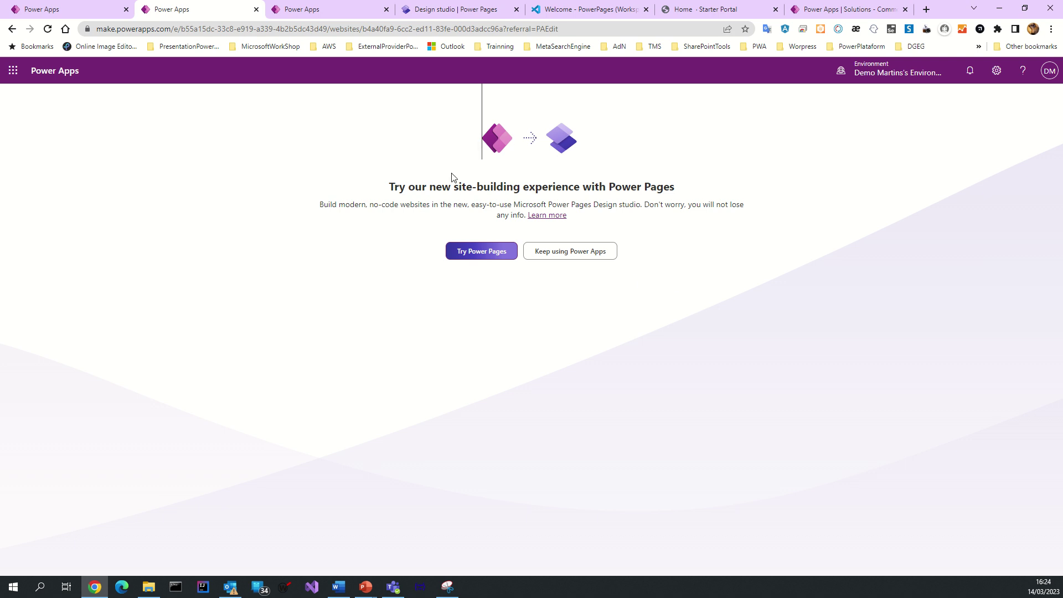
drag(388, 189, 648, 186)
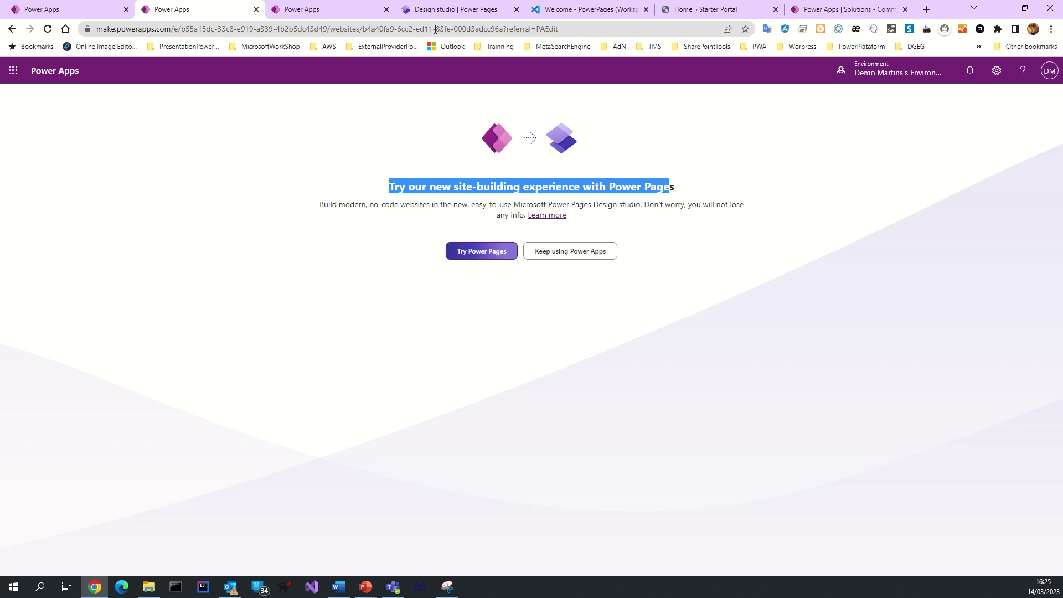
Switch to the Power Pages design studio and review the site's Encomenda table and its page structure, including the subpages.
click(452, 11)
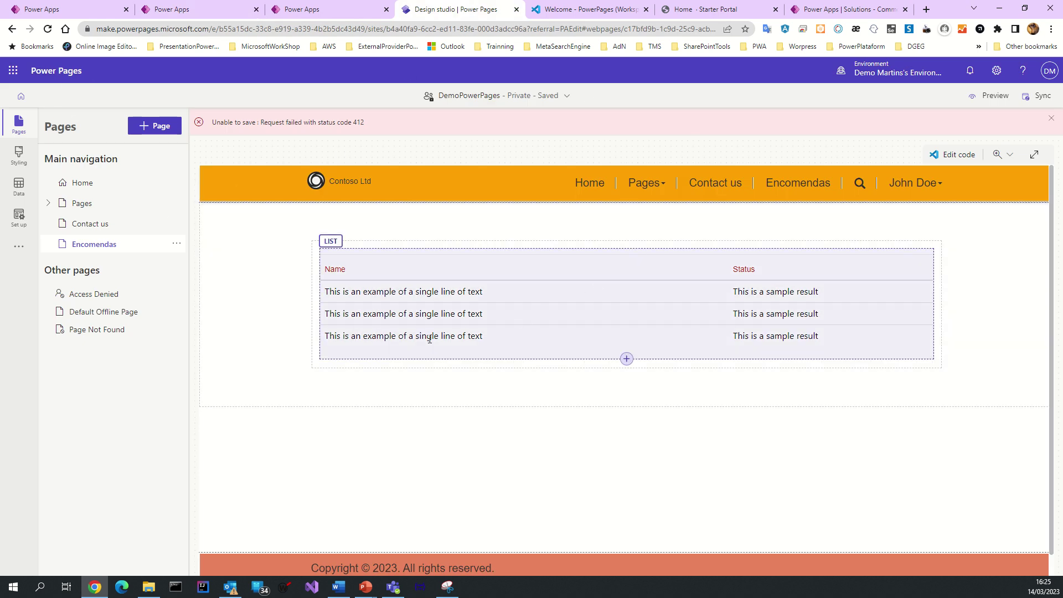
click(21, 169)
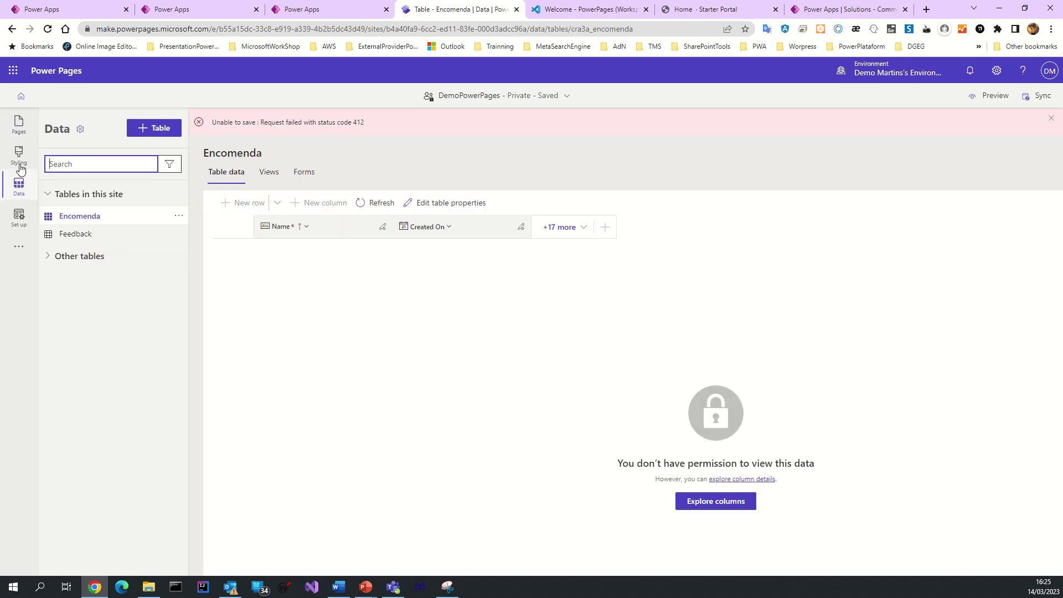
click(19, 159)
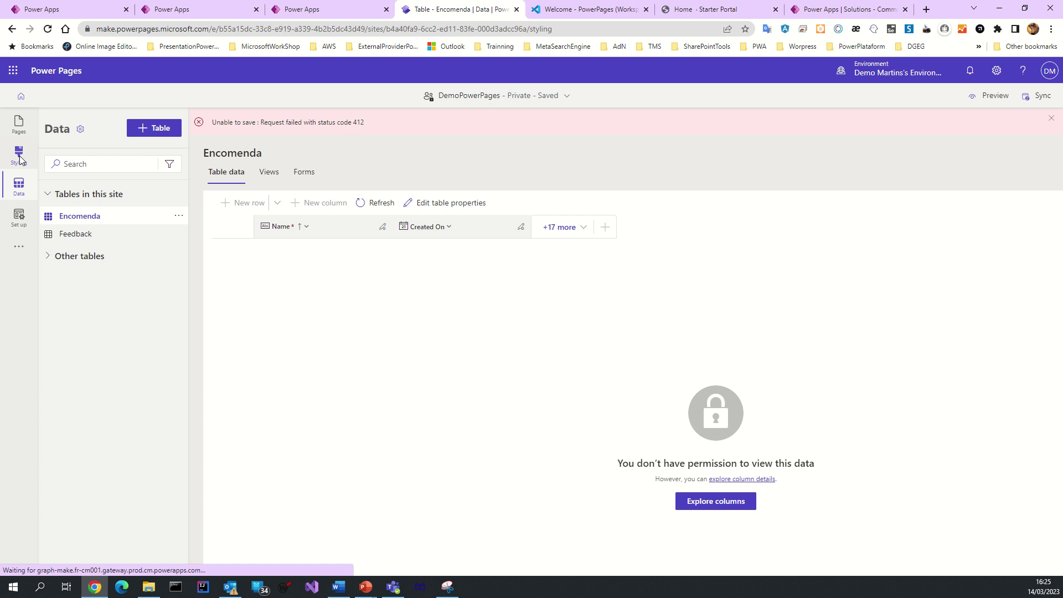
click(20, 132)
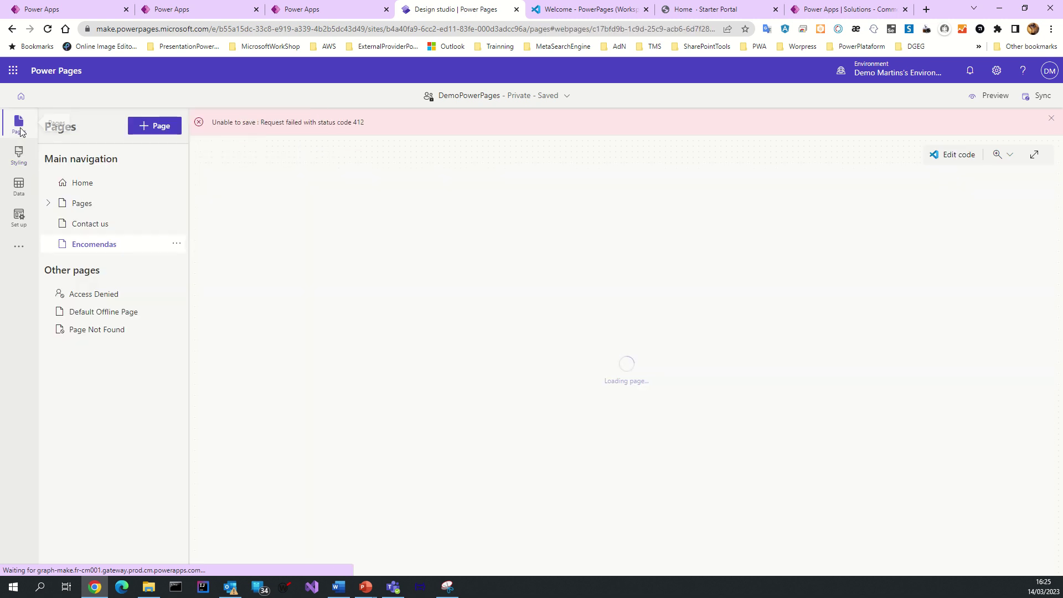
click(49, 204)
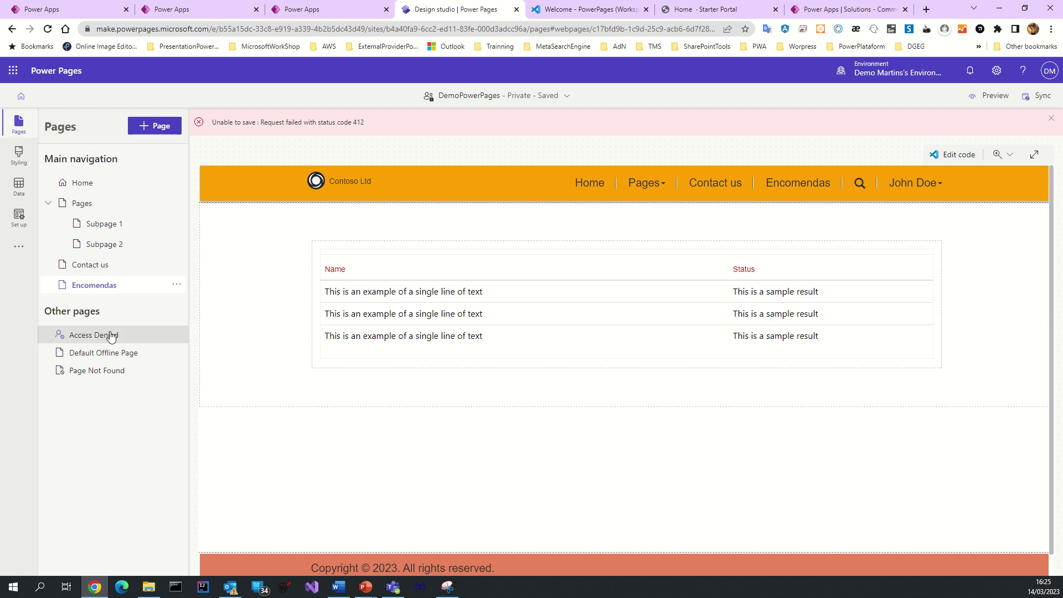
Try the Teal, Bright blue and Moss themes on the site.
click(18, 160)
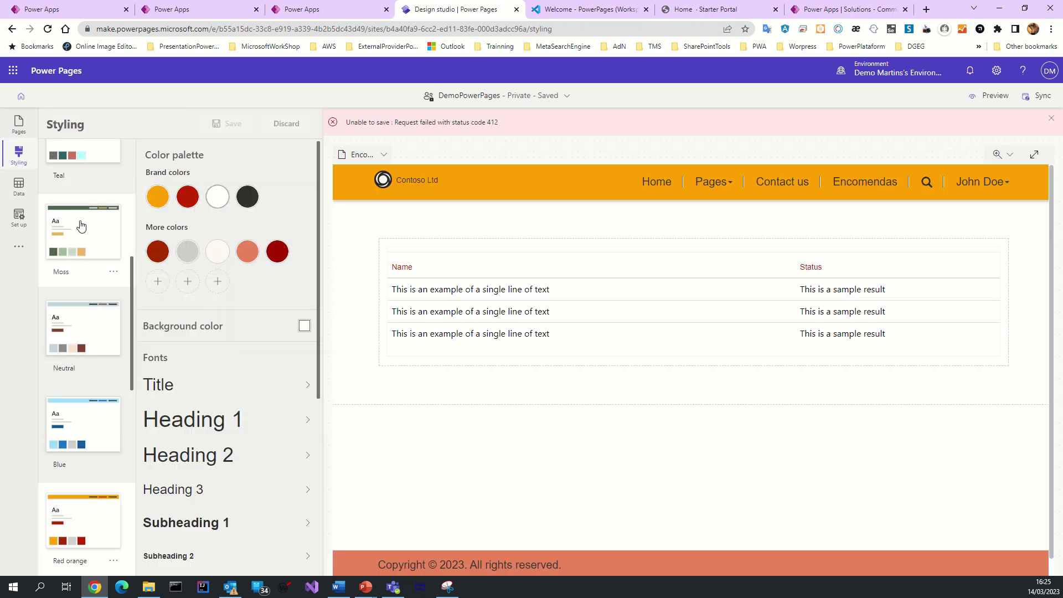
scroll(81, 226, up, 1)
scroll(80, 226, up, 1)
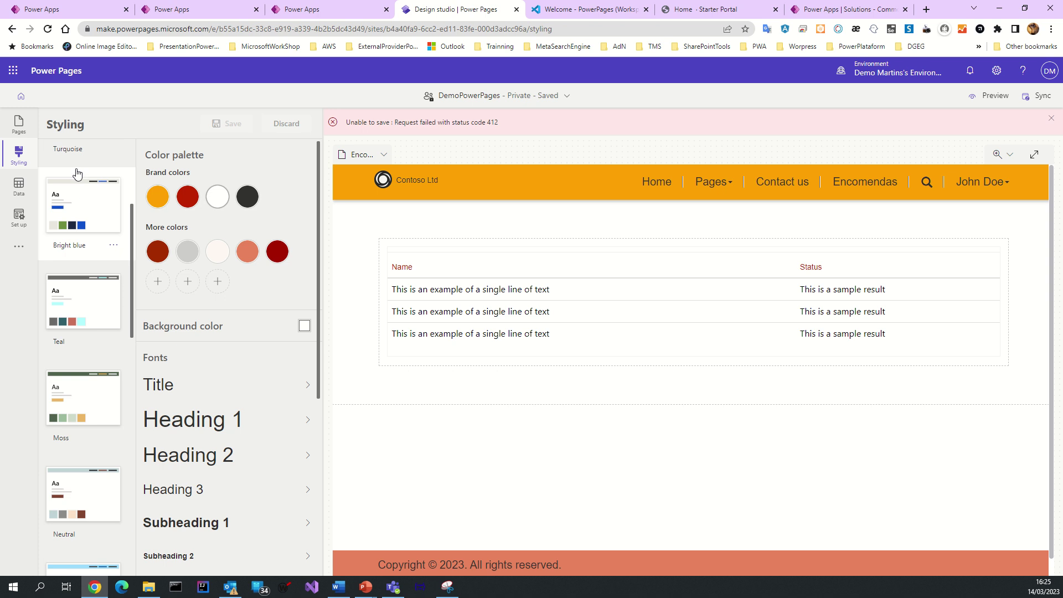
click(105, 302)
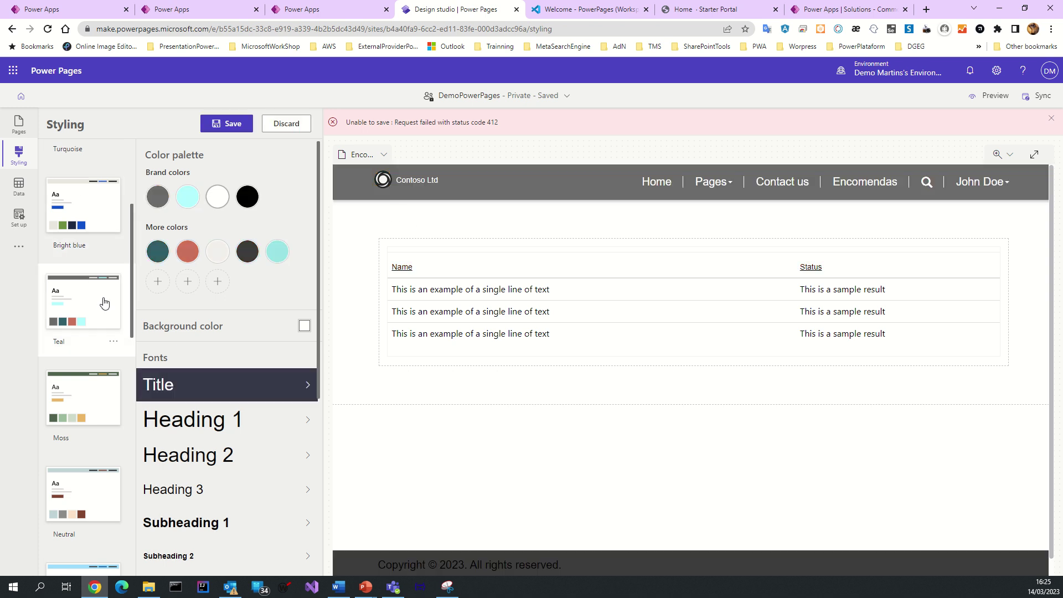
click(88, 218)
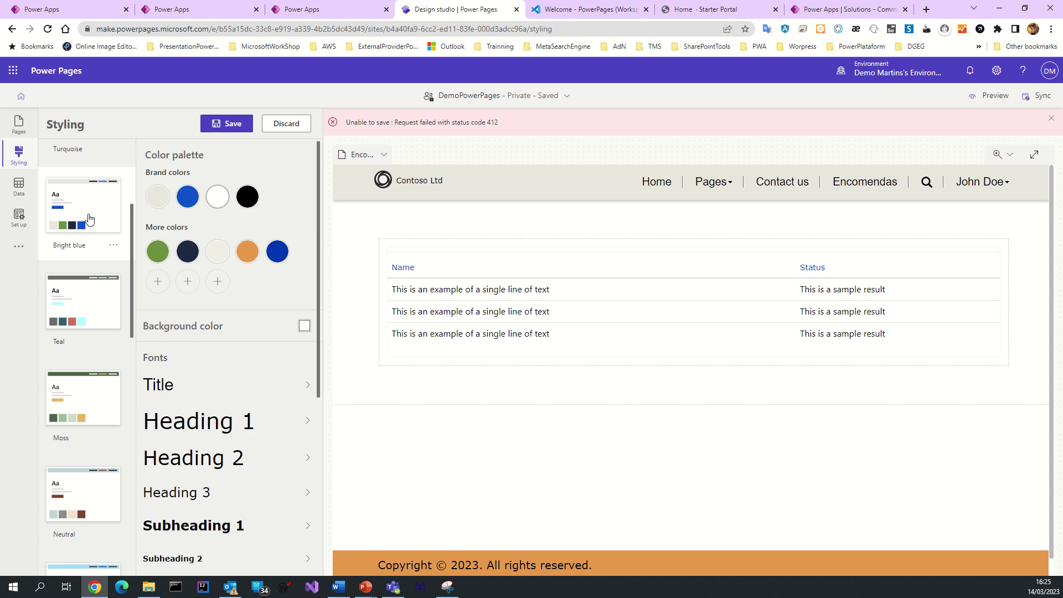
scroll(88, 329, down, 1)
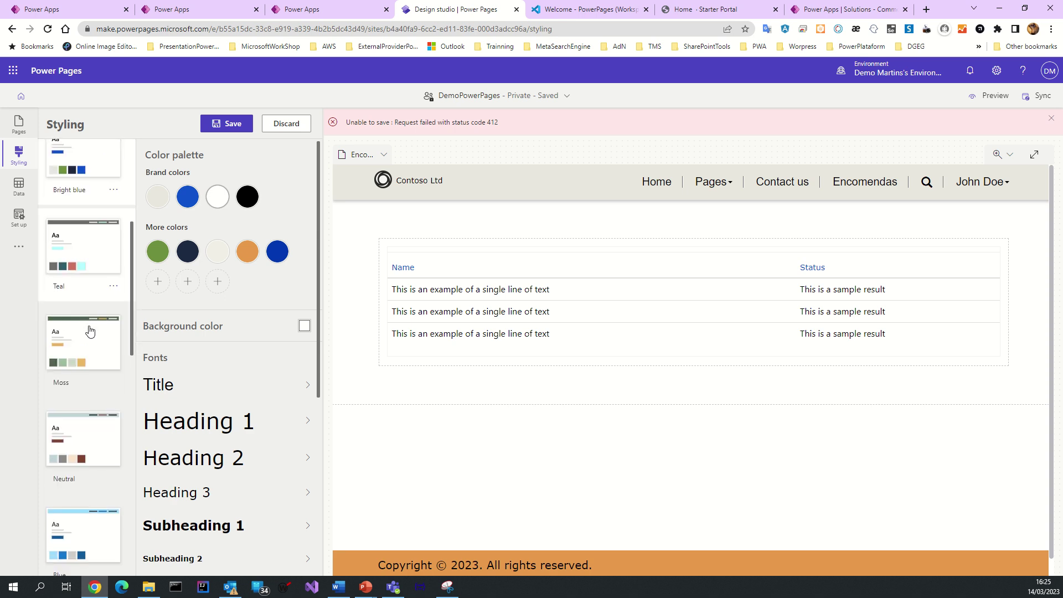
click(91, 331)
Apply the Red orange theme to the site and browse the remaining themes.
scroll(90, 332, down, 4)
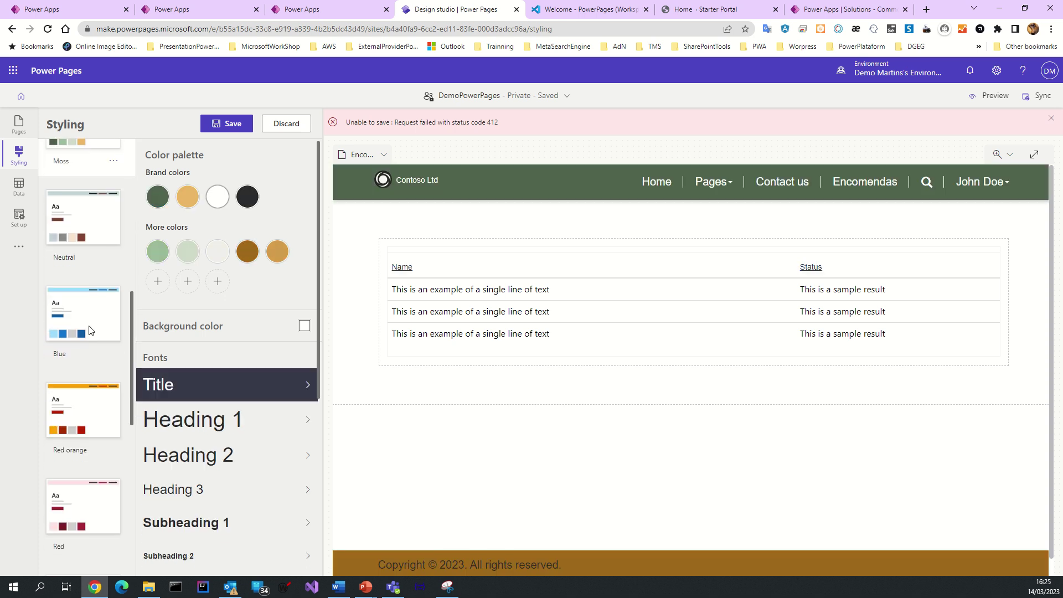
scroll(88, 331, down, 1)
scroll(88, 337, down, 1)
click(94, 314)
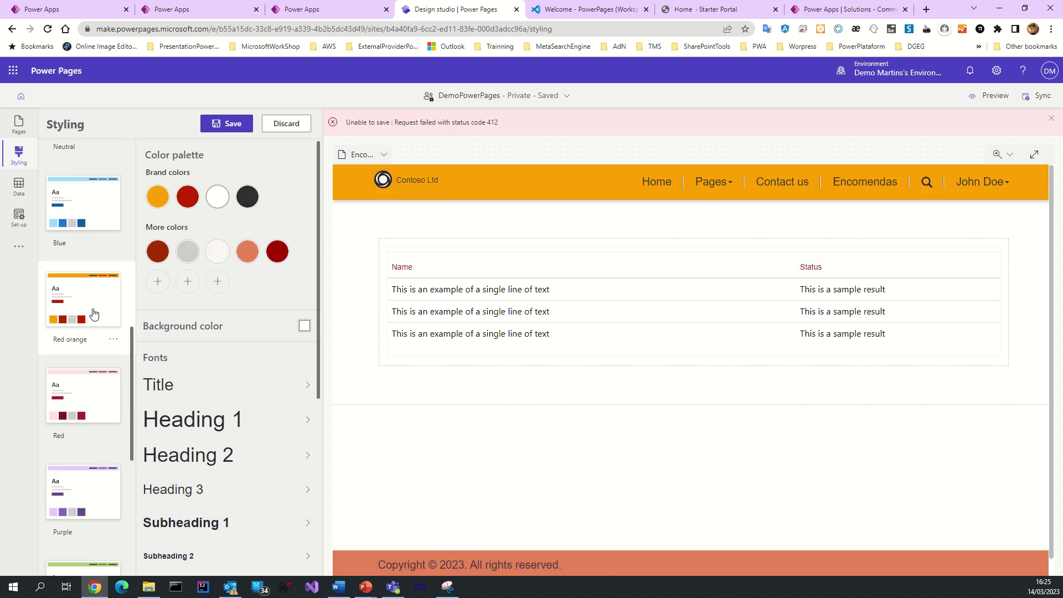
scroll(95, 318, down, 6)
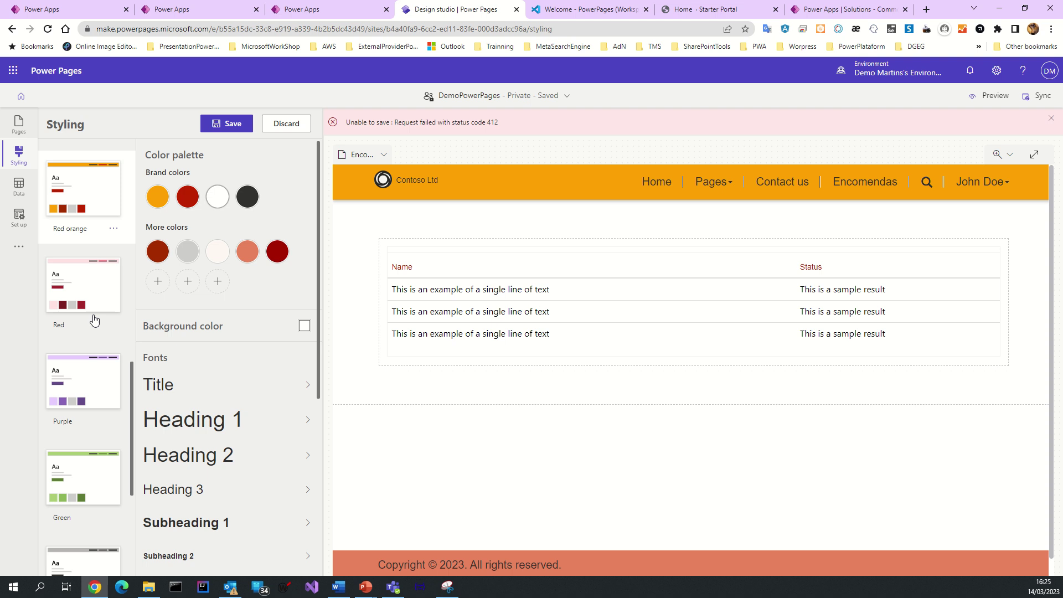
Try the Red theme on the site, return to the Red orange theme, and dismiss the save error.
scroll(93, 318, up, 5)
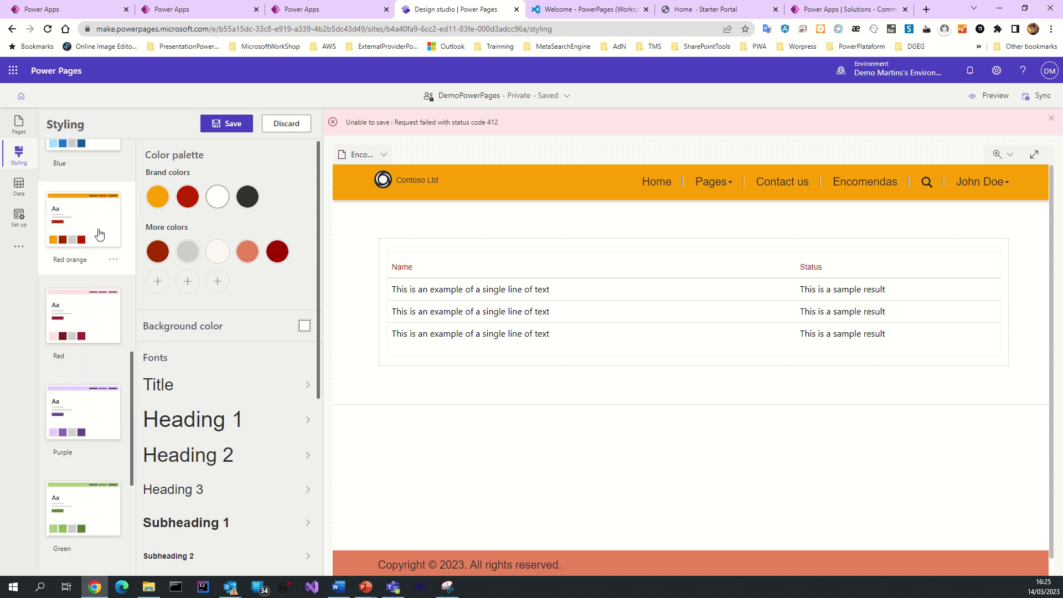
click(83, 320)
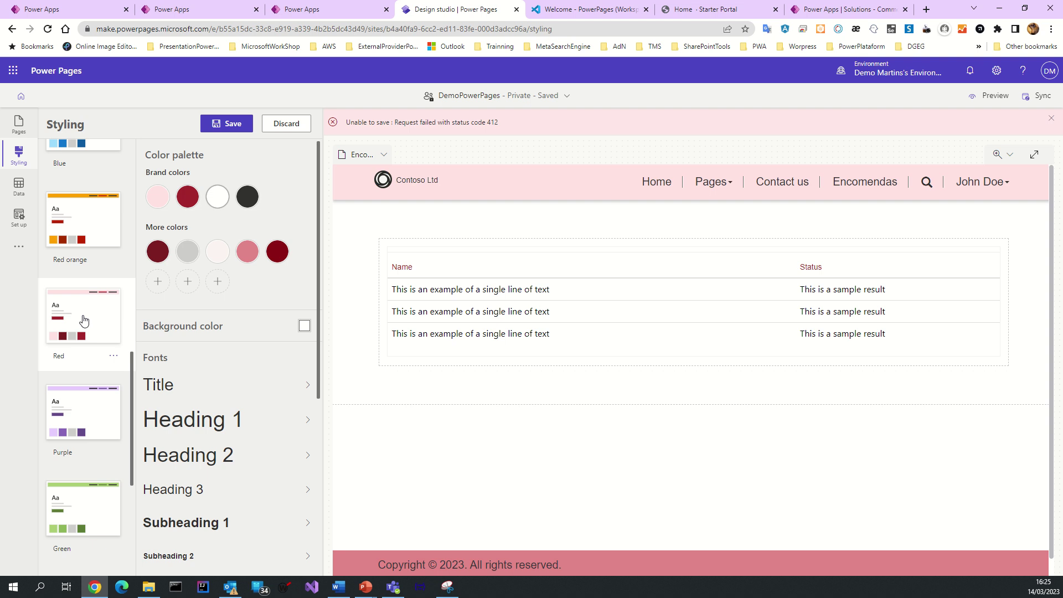
click(86, 233)
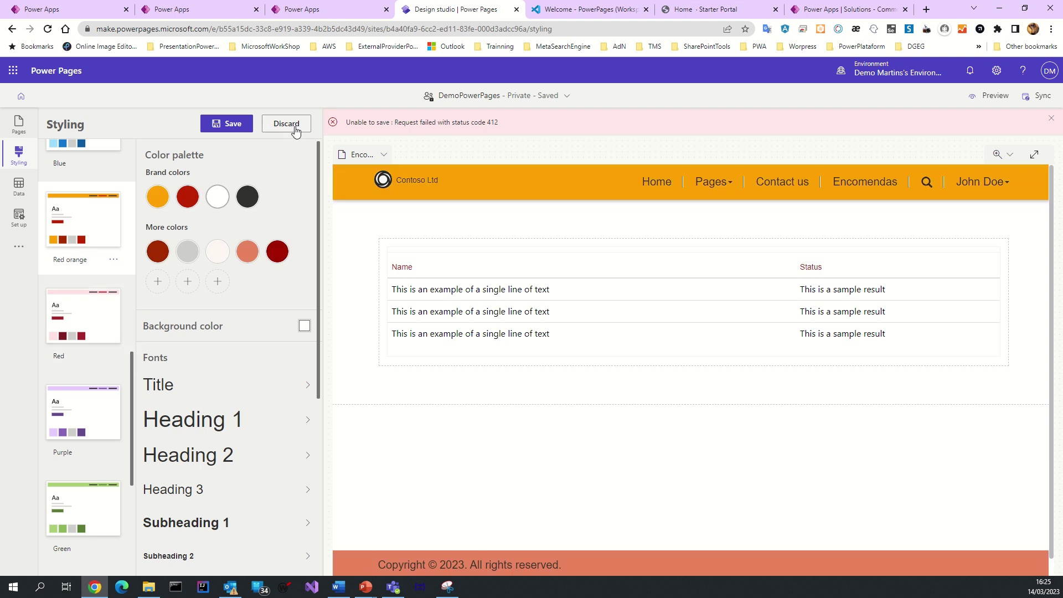
click(1051, 118)
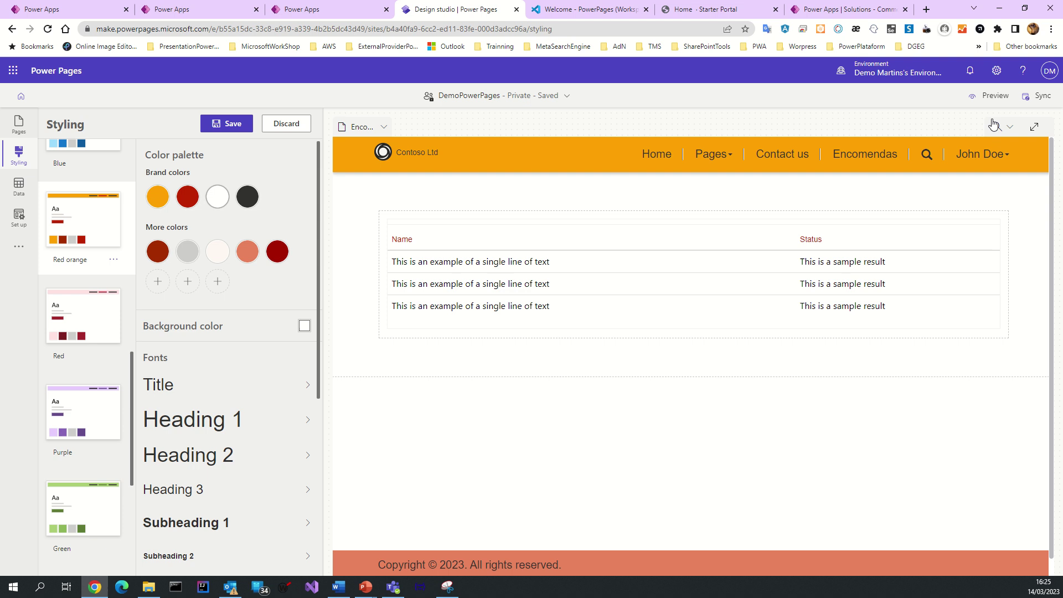
Discard the pending theme changes and list the other tables in the site's Data workspace.
click(17, 187)
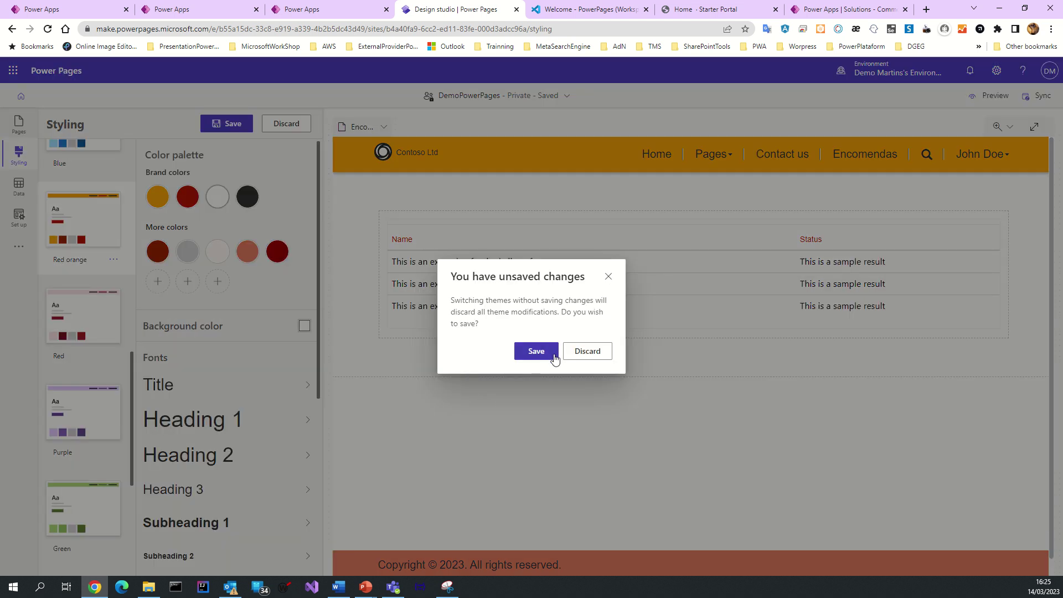
click(575, 353)
click(19, 187)
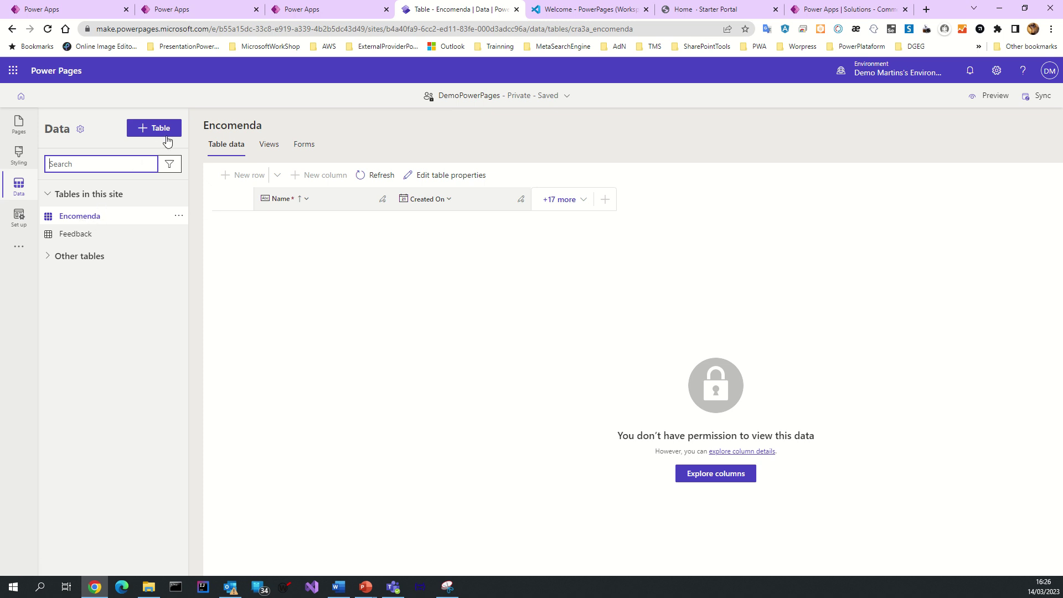
click(48, 258)
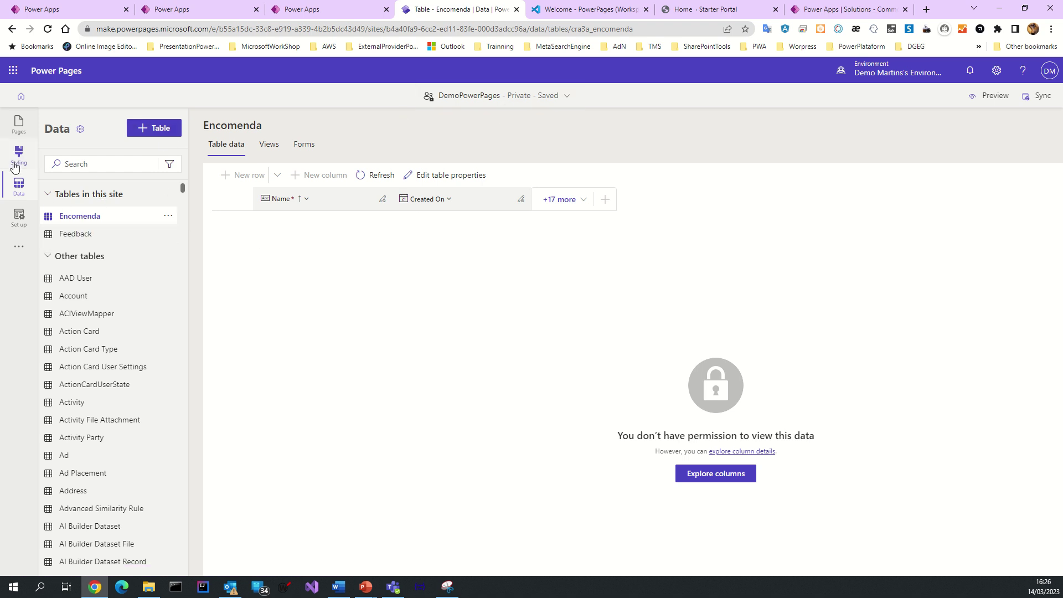
Add a page named Produtos to the main navigation using the standard Page layout.
click(19, 134)
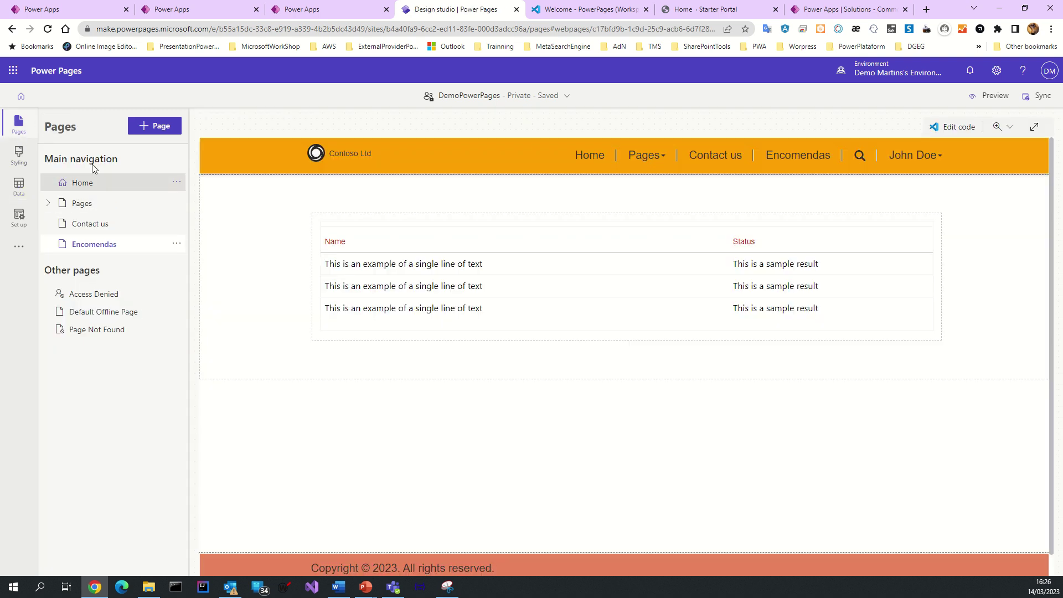
click(148, 124)
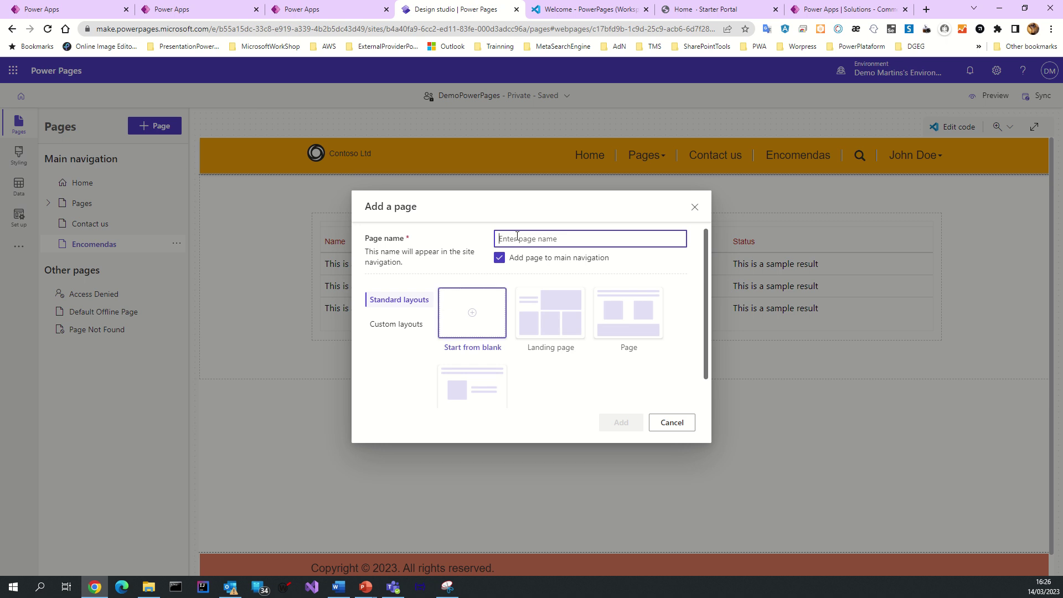
text(Produtos)
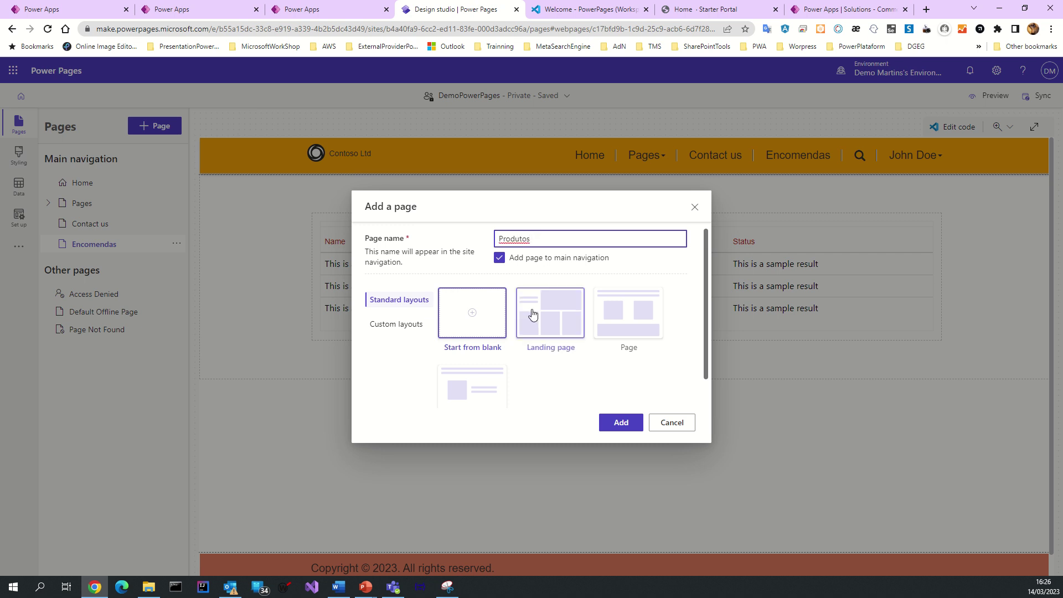
click(638, 325)
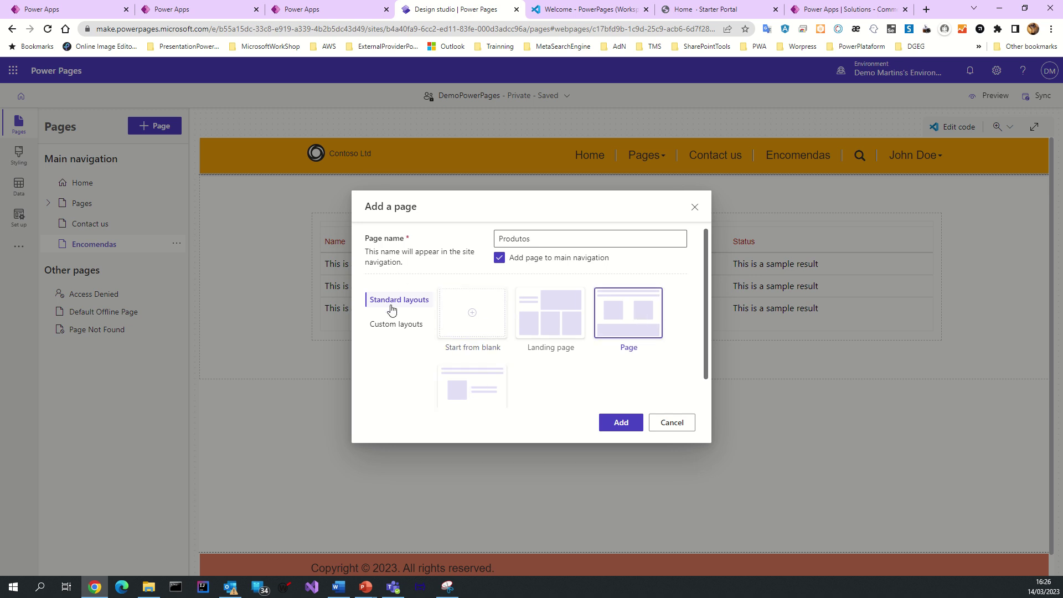
click(391, 325)
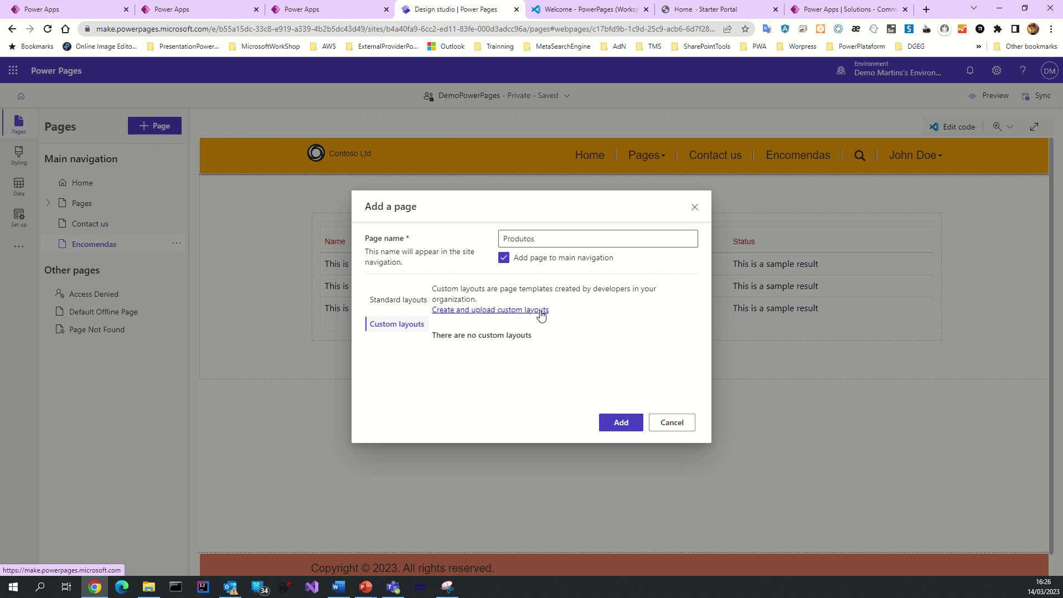
click(398, 301)
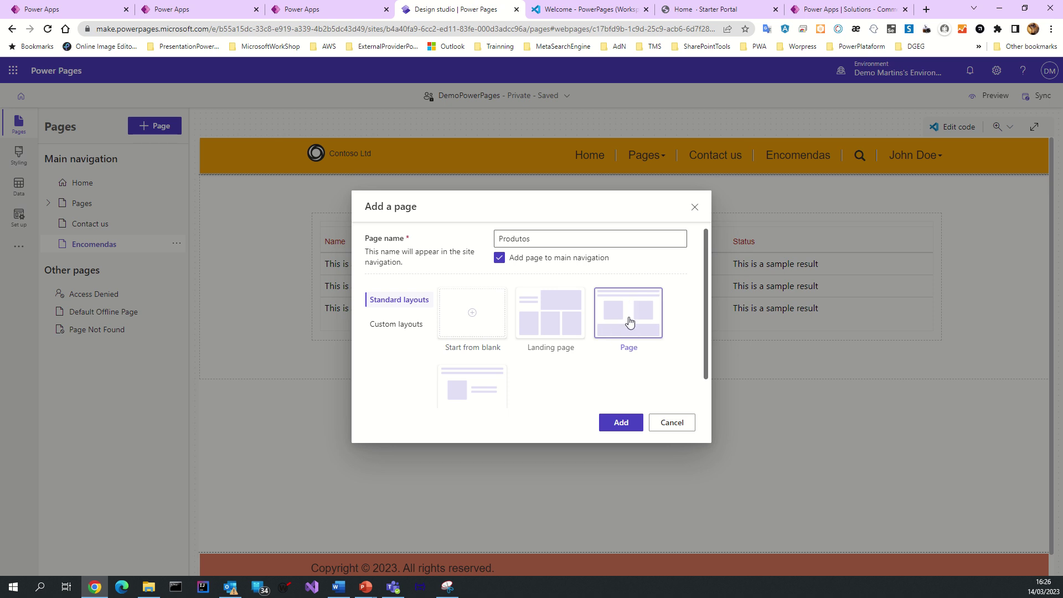
scroll(591, 370, down, 1)
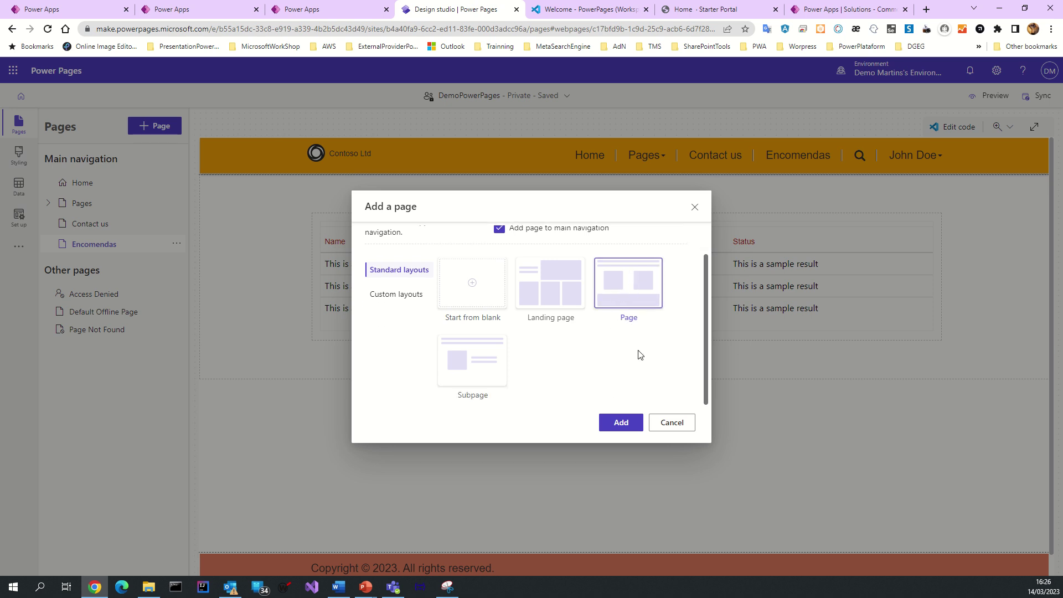
click(627, 423)
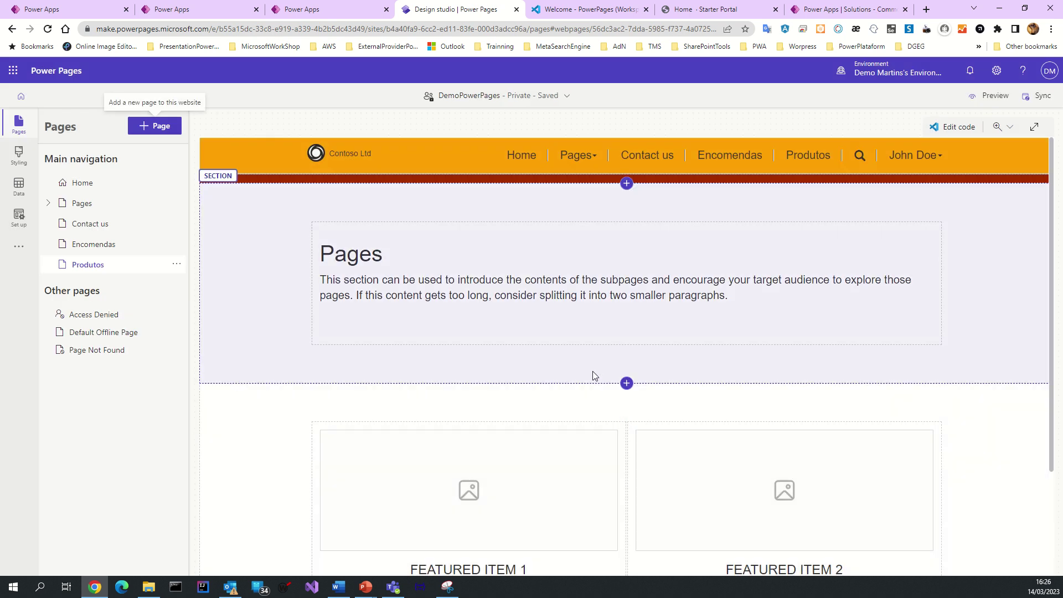
Add a two-column section above the introductory section of the Produtos page.
click(627, 184)
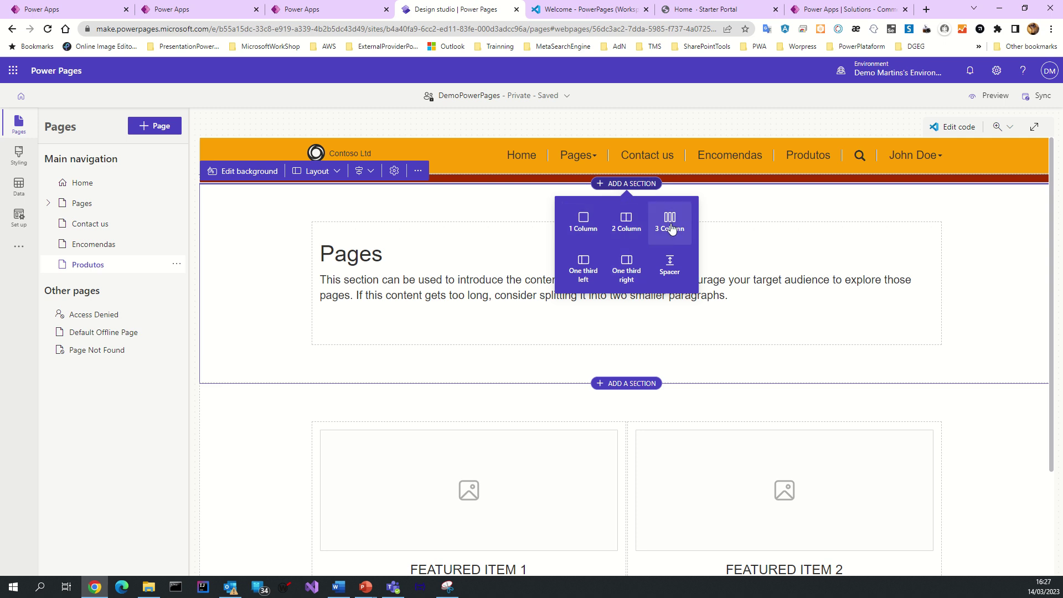
click(621, 228)
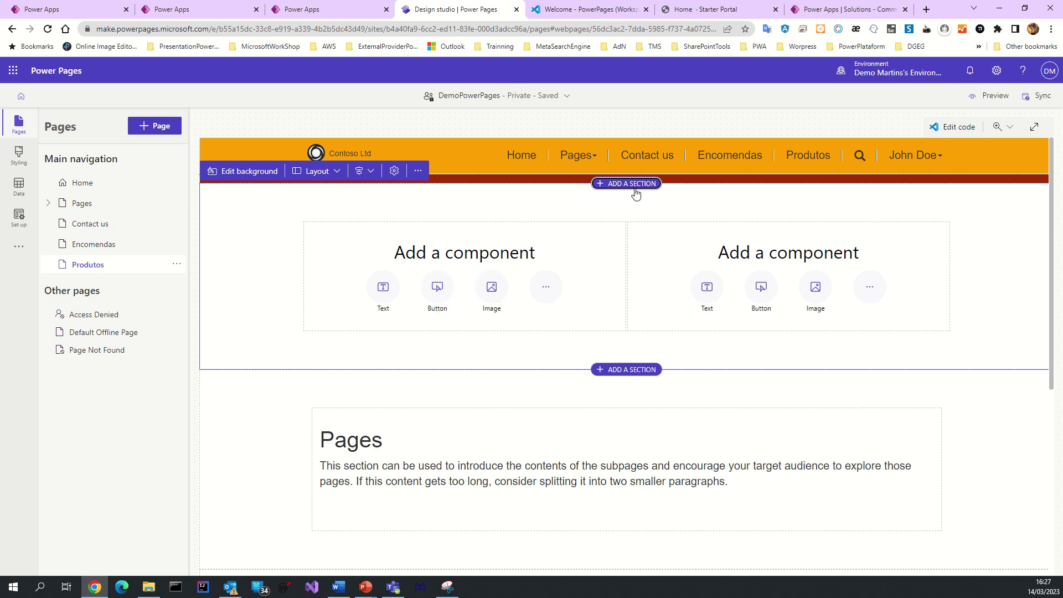
scroll(620, 364, down, 1)
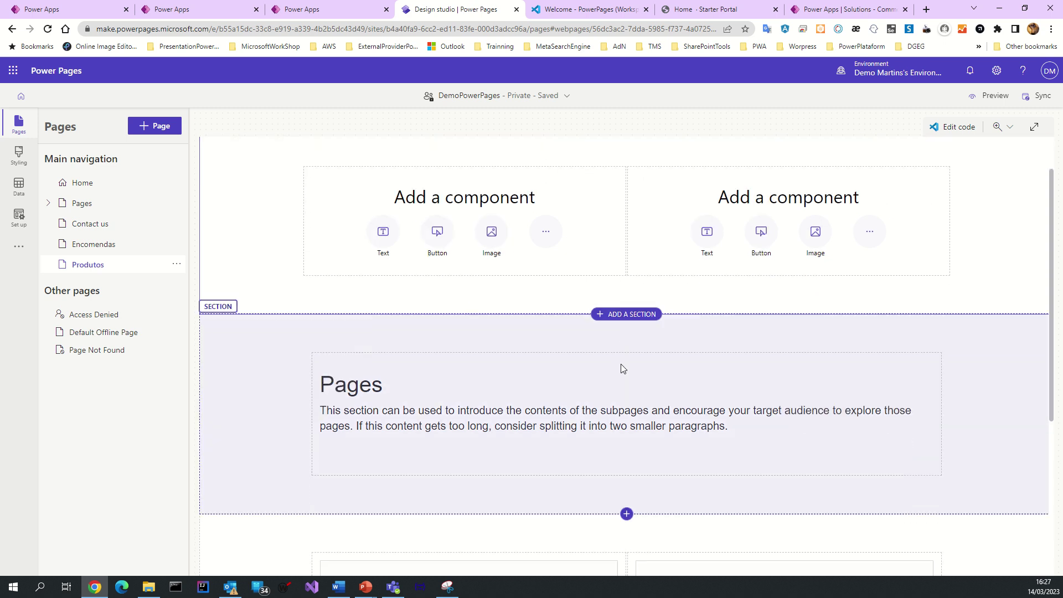
scroll(623, 370, up, 1)
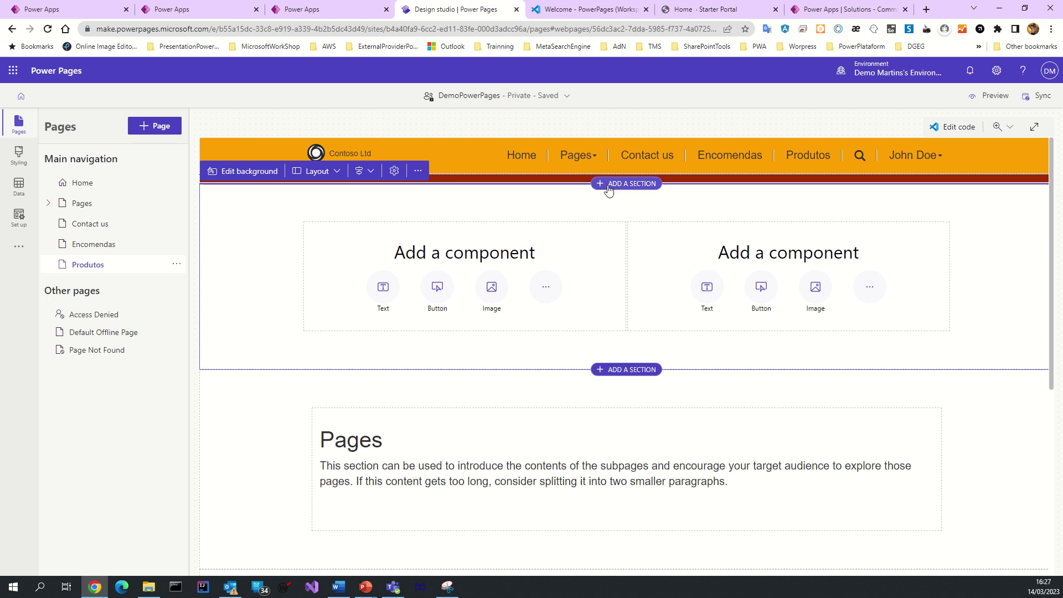
Delete the Produtos page from the main navigation.
click(176, 264)
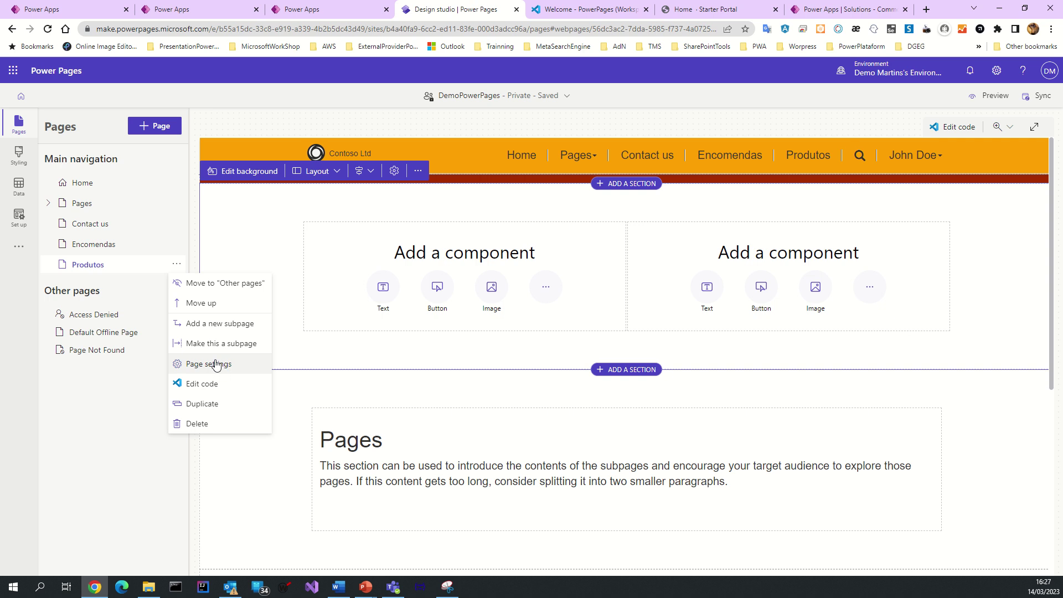
click(195, 425)
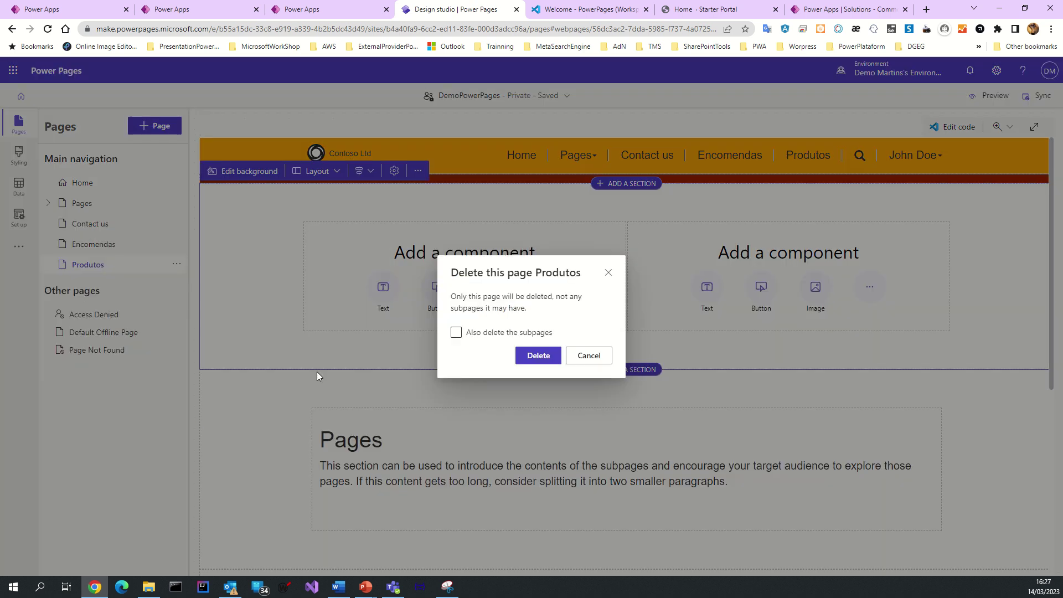
click(538, 356)
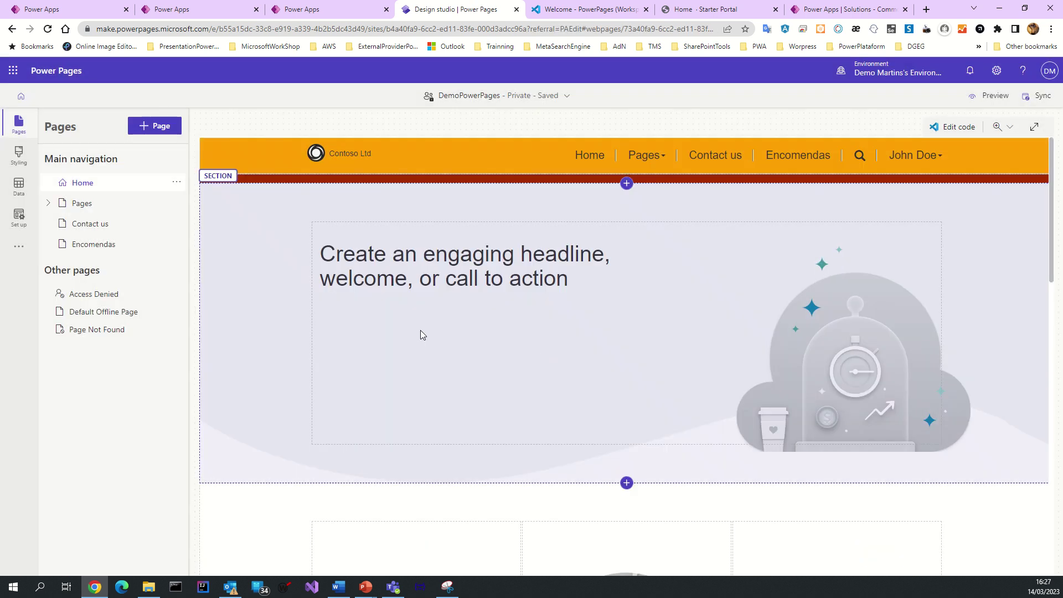
Add a page named Produtos to the main navigation using the Start from blank layout.
click(161, 129)
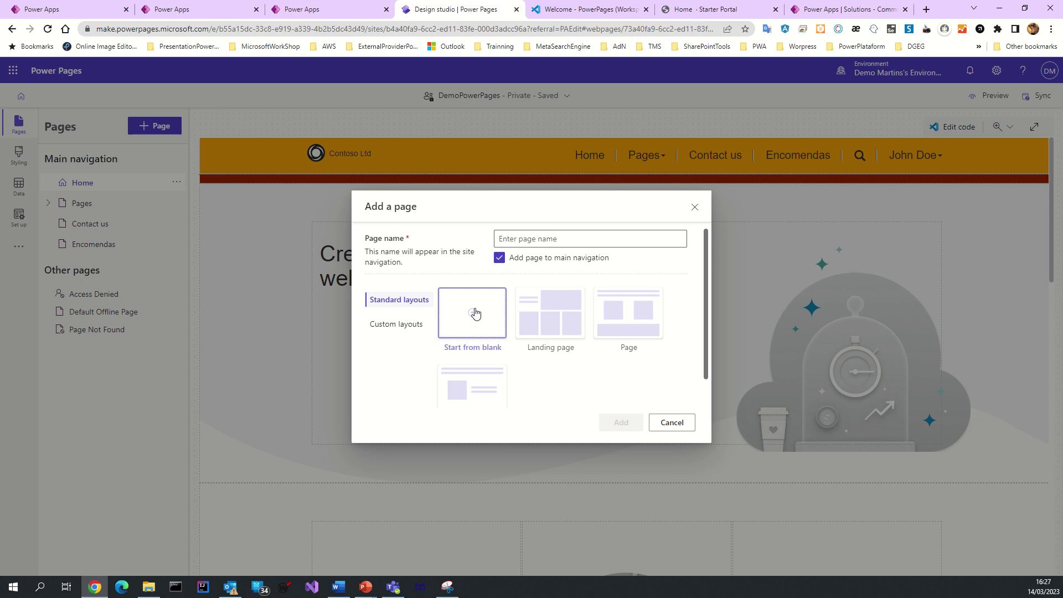
click(531, 241)
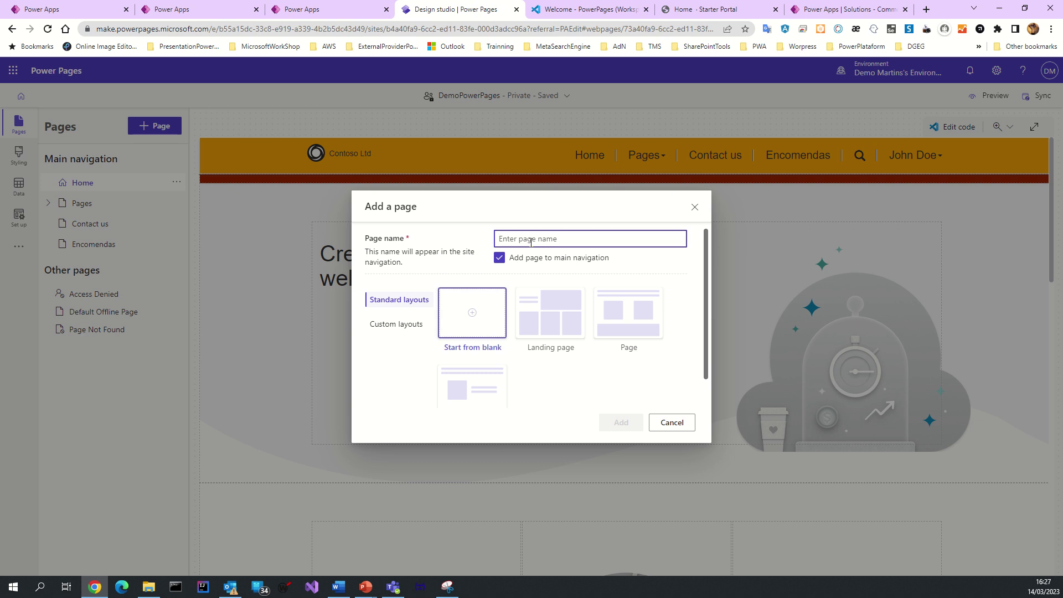
text(Produ)
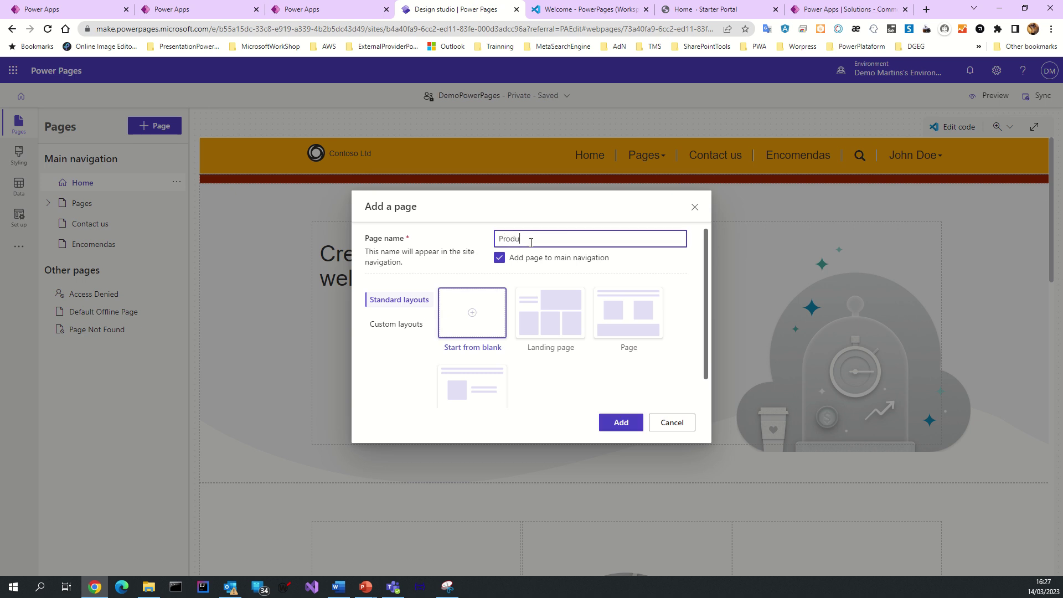
text(tos)
click(474, 309)
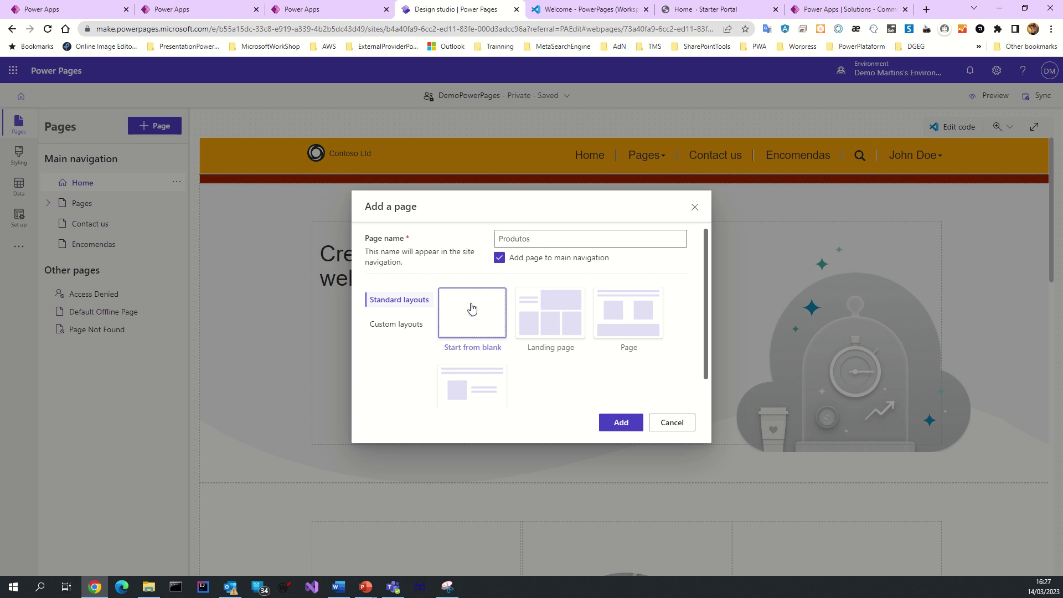
click(614, 427)
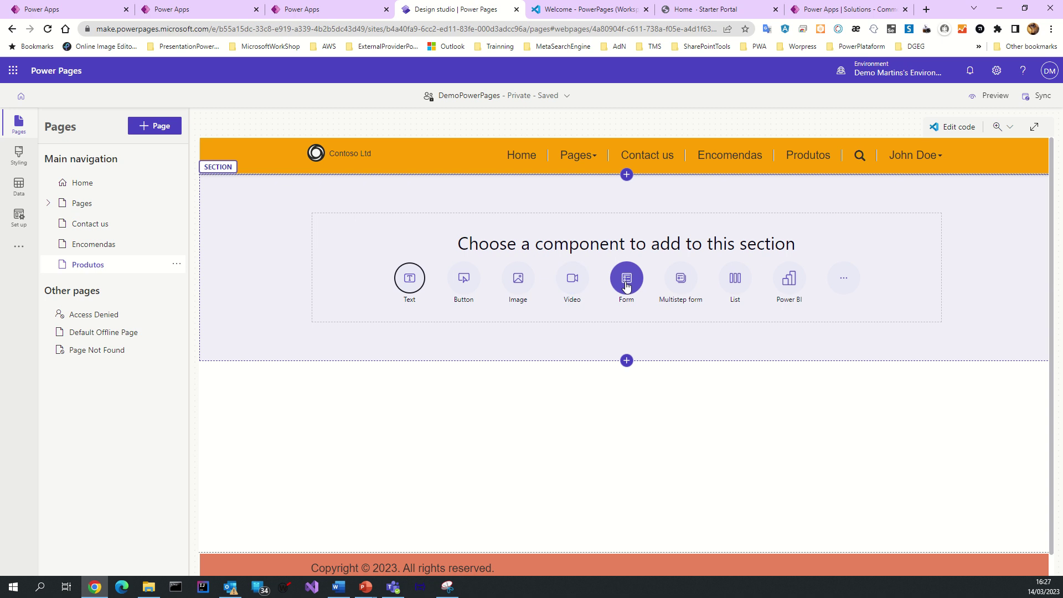
Start a new list in the Produtos page's section with Produto (cra3a_produto) as its table.
click(735, 278)
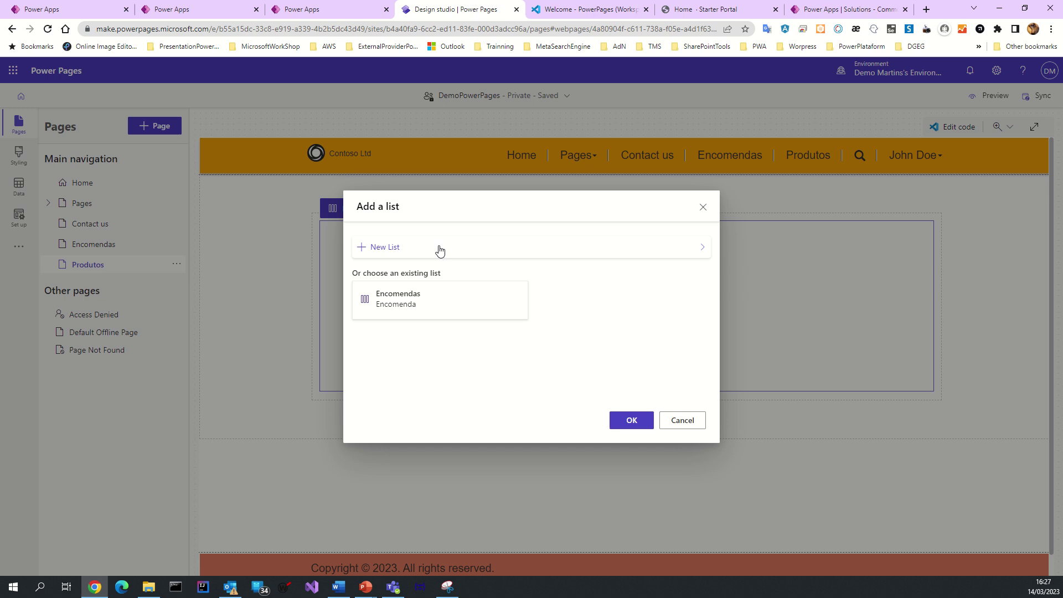
click(375, 247)
click(483, 281)
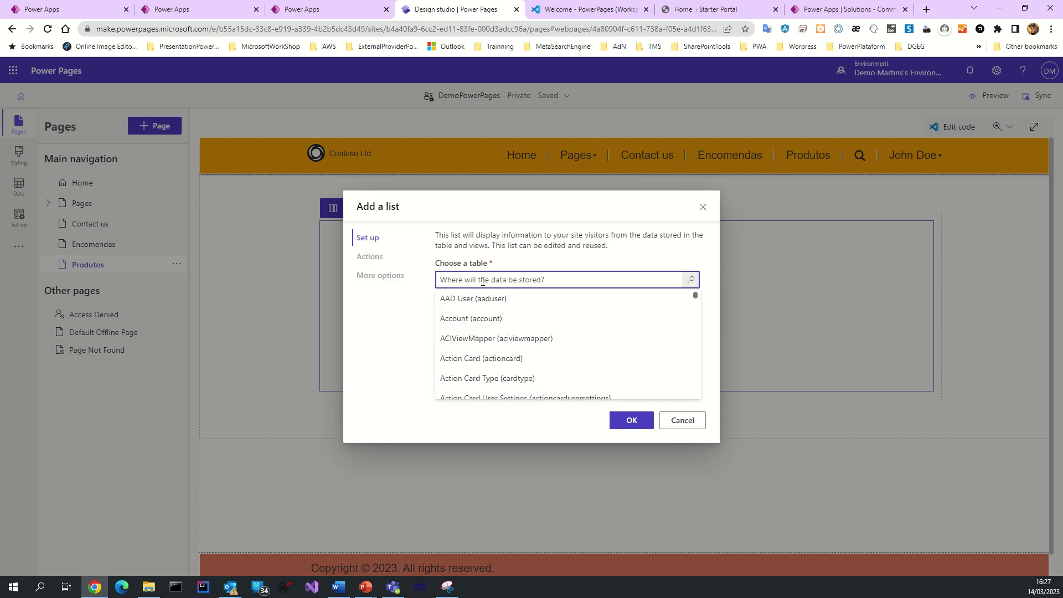
text(Produt)
text(os)
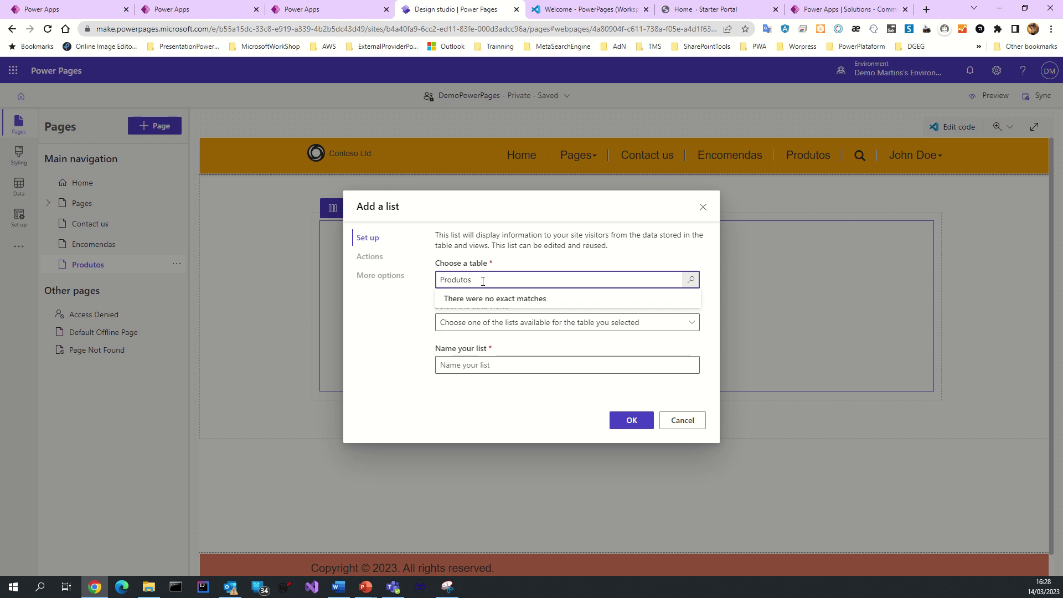
key(BackSpace)
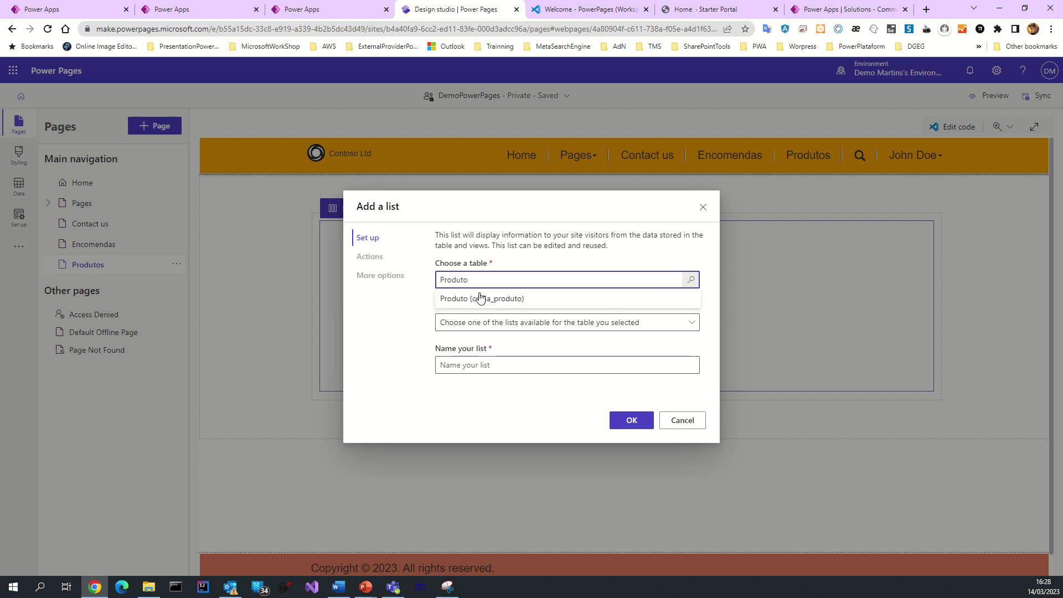
click(475, 300)
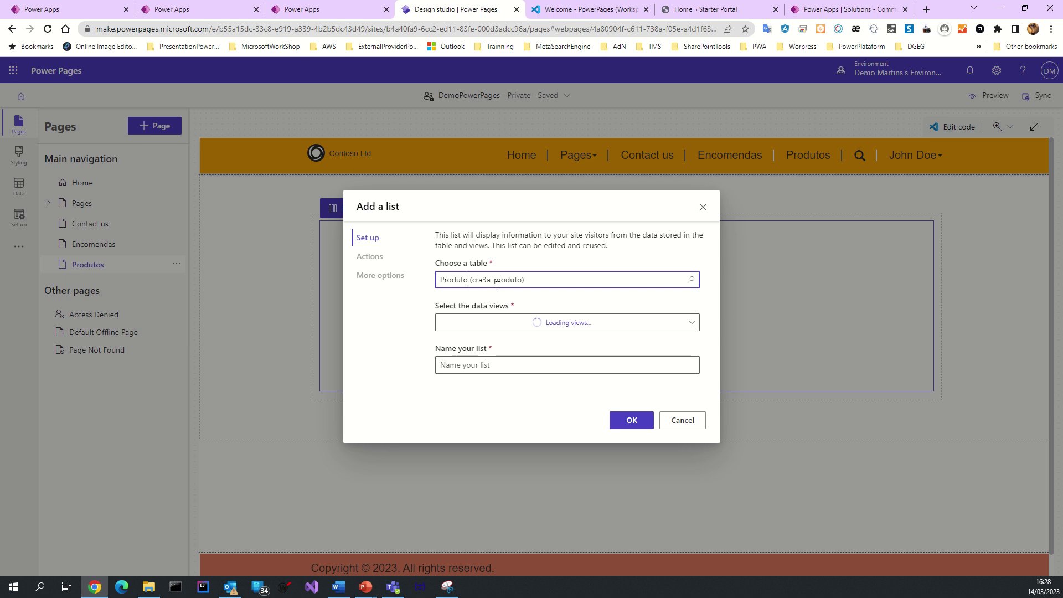
Select Active Produtos as the data view for the new list.
click(496, 329)
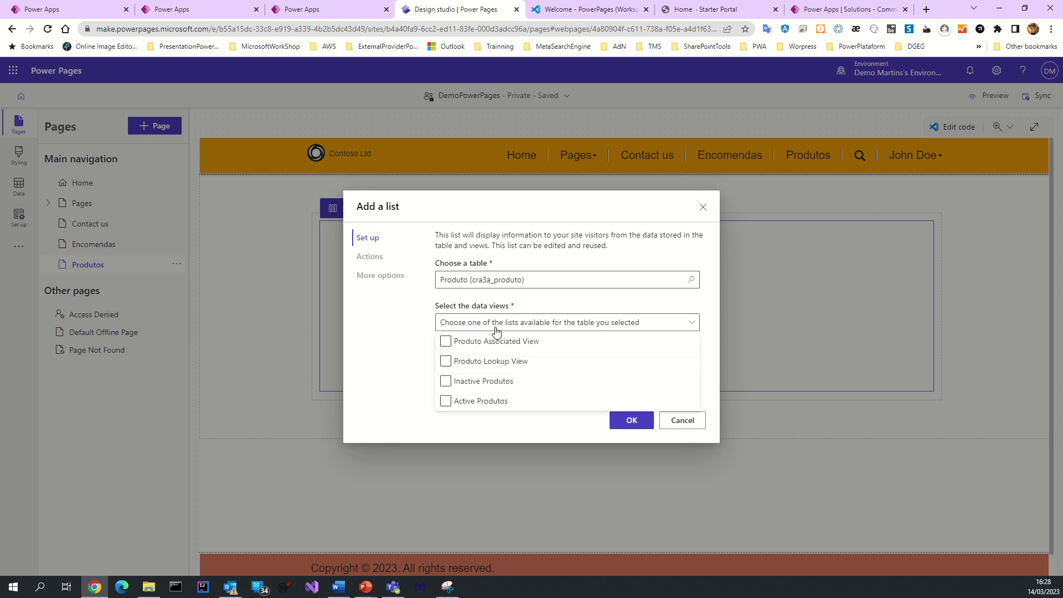
click(445, 401)
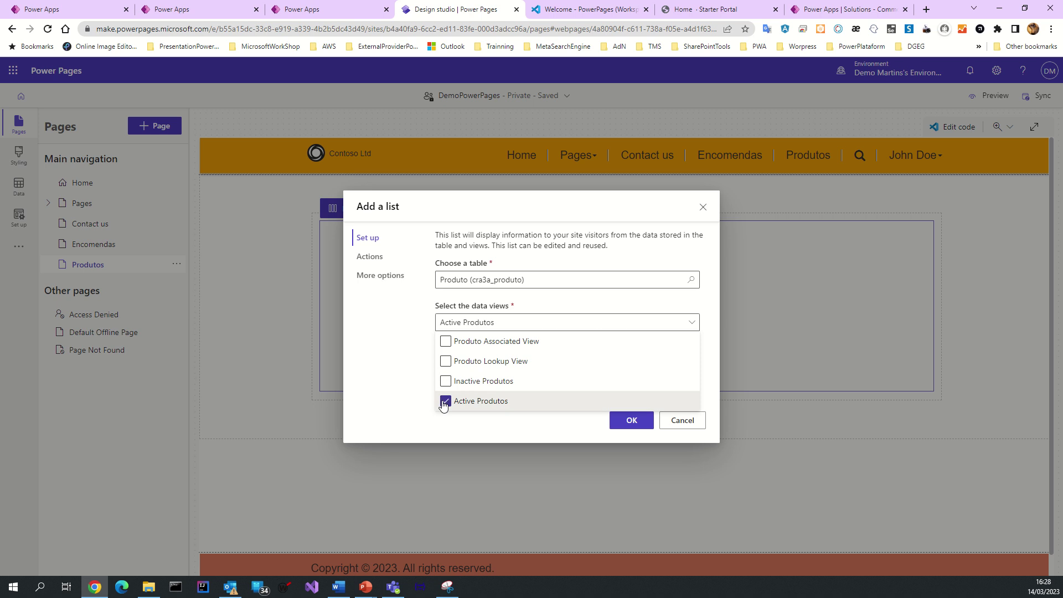
click(713, 327)
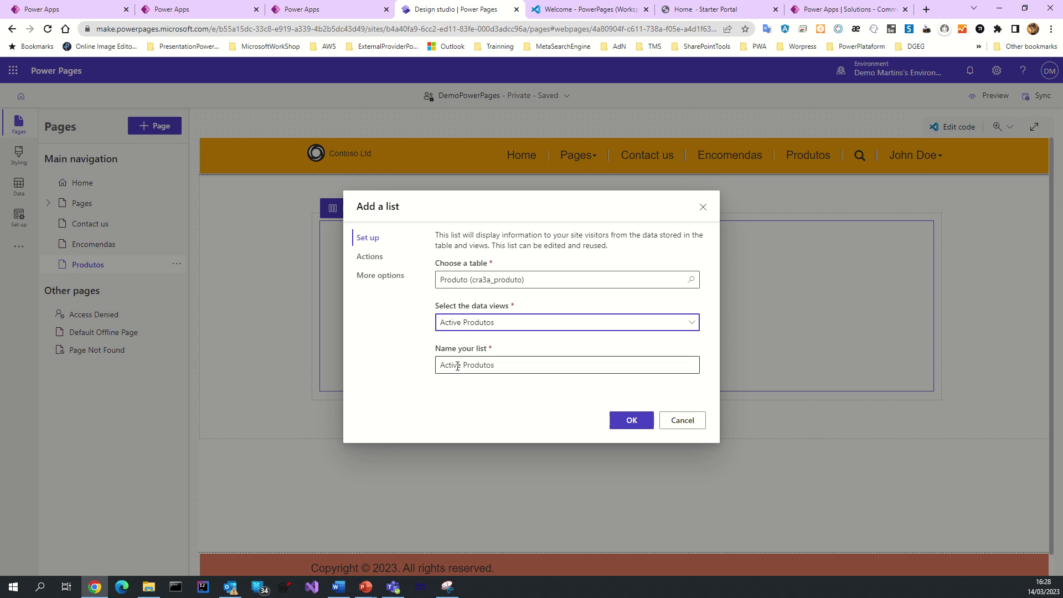
Enable the Create a new record action for the list with Form as the target type.
click(370, 257)
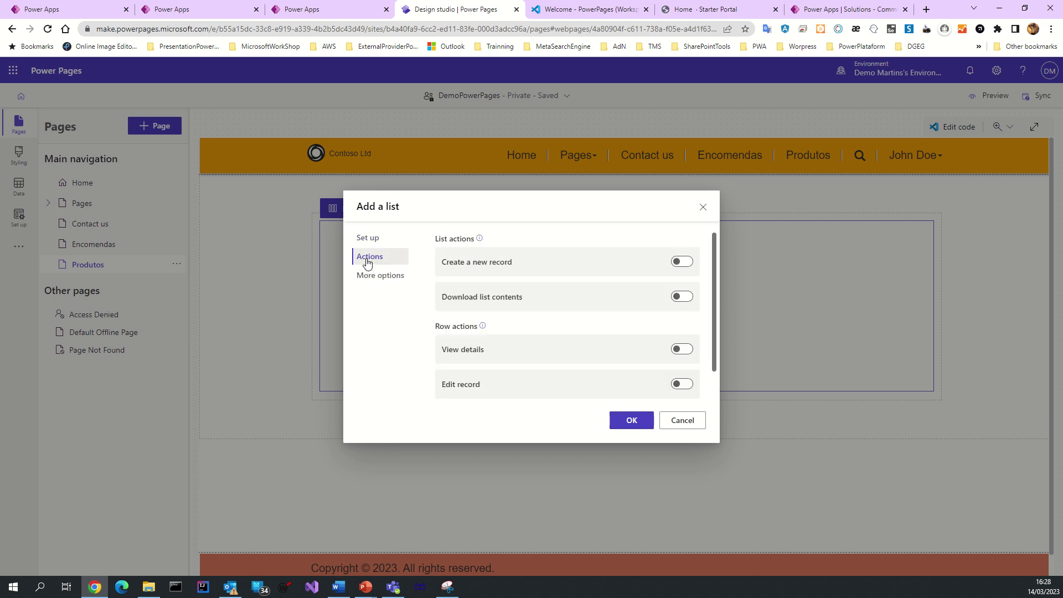
click(681, 262)
click(598, 294)
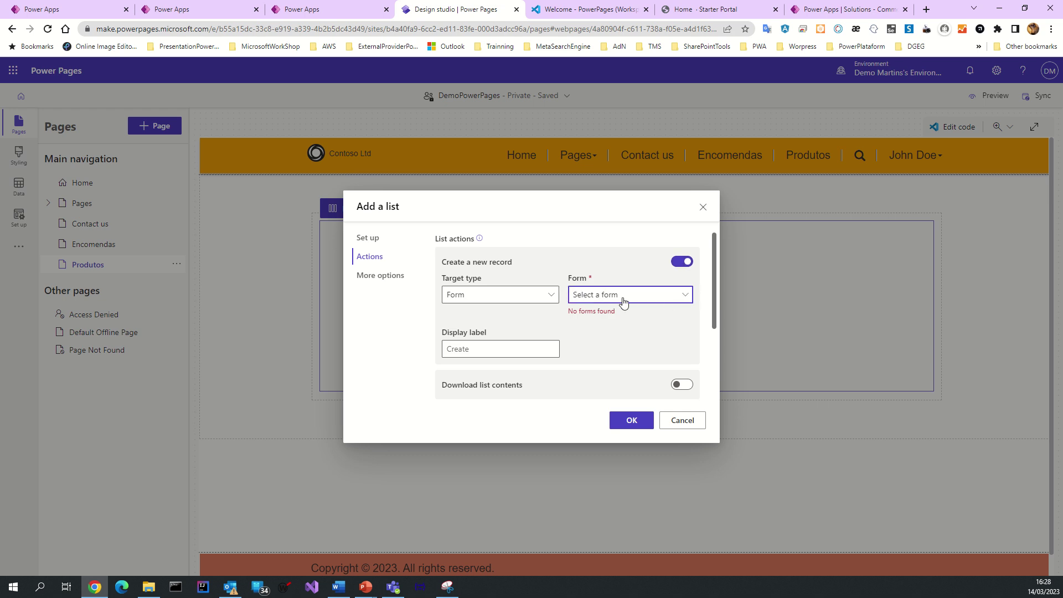
click(487, 297)
click(456, 316)
click(597, 299)
click(588, 310)
click(522, 356)
click(606, 335)
scroll(605, 335, down, 2)
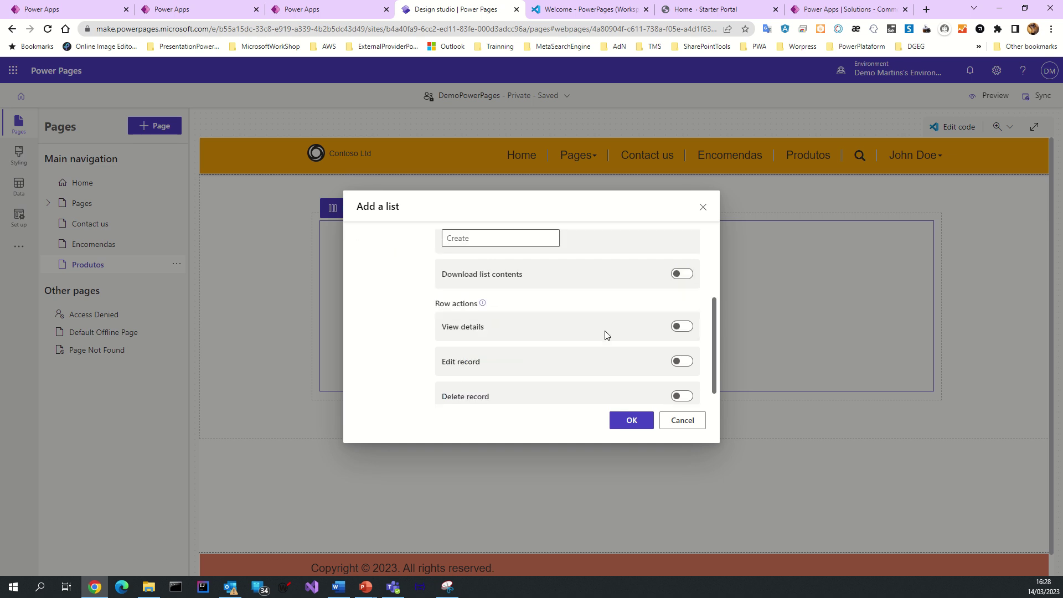
Enable the View details, Edit record and Delete record row actions for the list.
click(681, 326)
click(609, 367)
scroll(605, 361, down, 2)
click(680, 349)
scroll(622, 361, down, 2)
click(629, 301)
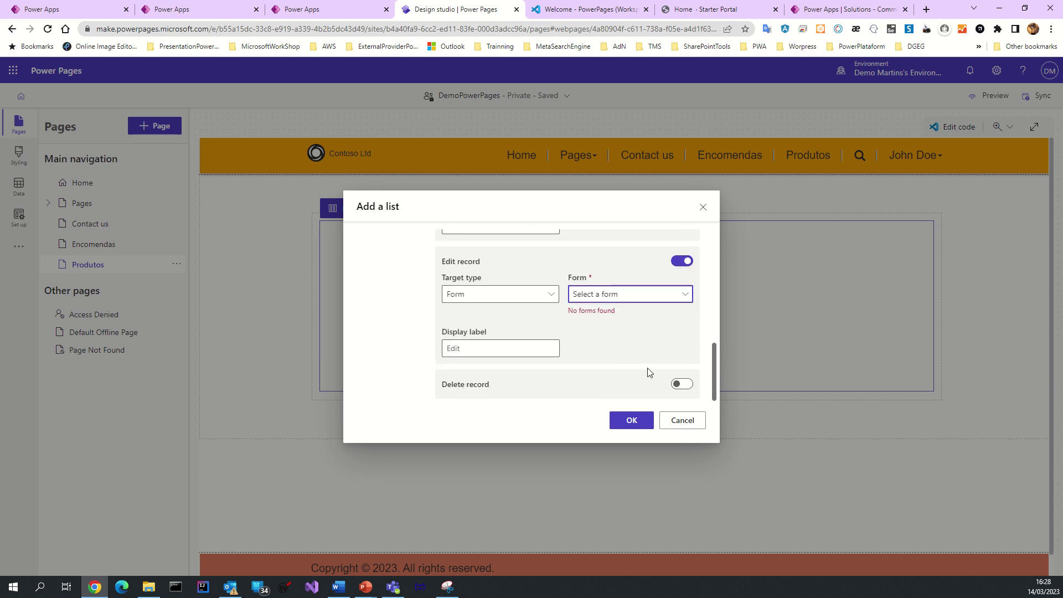
click(682, 383)
scroll(647, 372, down, 1)
click(623, 380)
scroll(625, 365, up, 5)
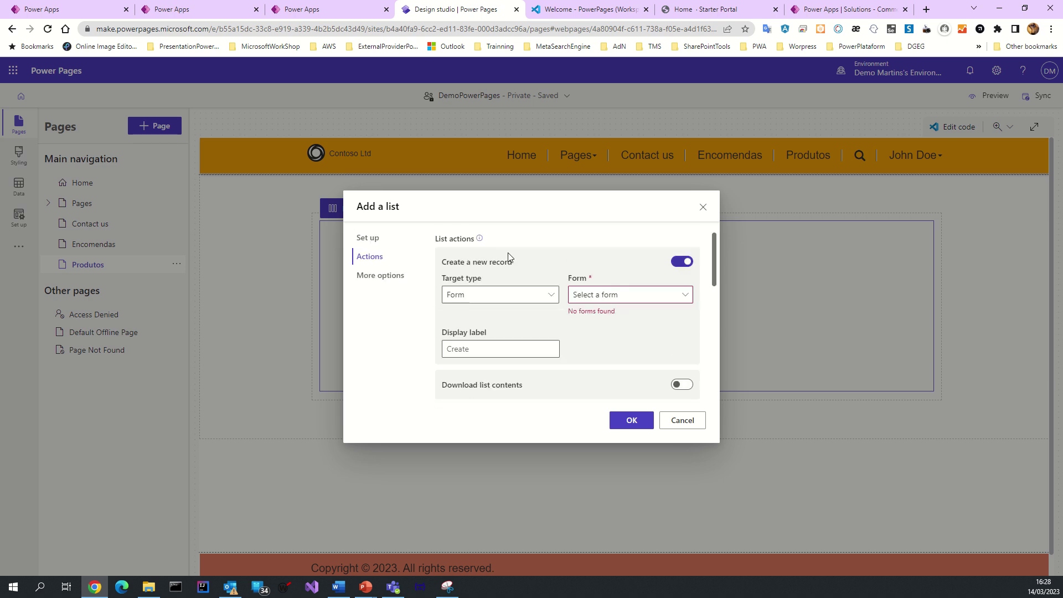
Enable search in the list, leaving the placeholder text at its default.
click(382, 277)
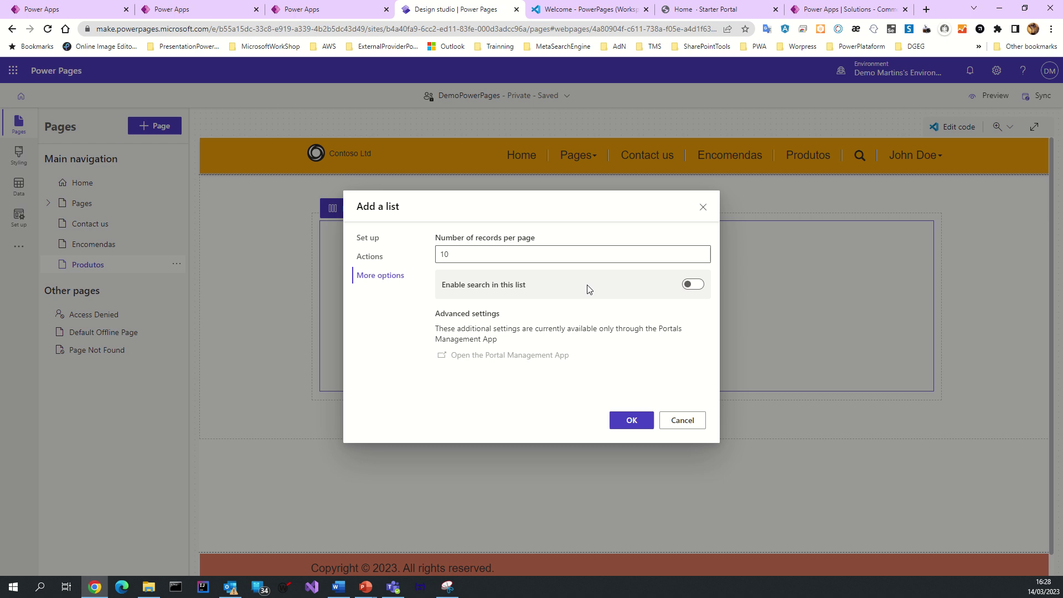
click(691, 284)
click(562, 325)
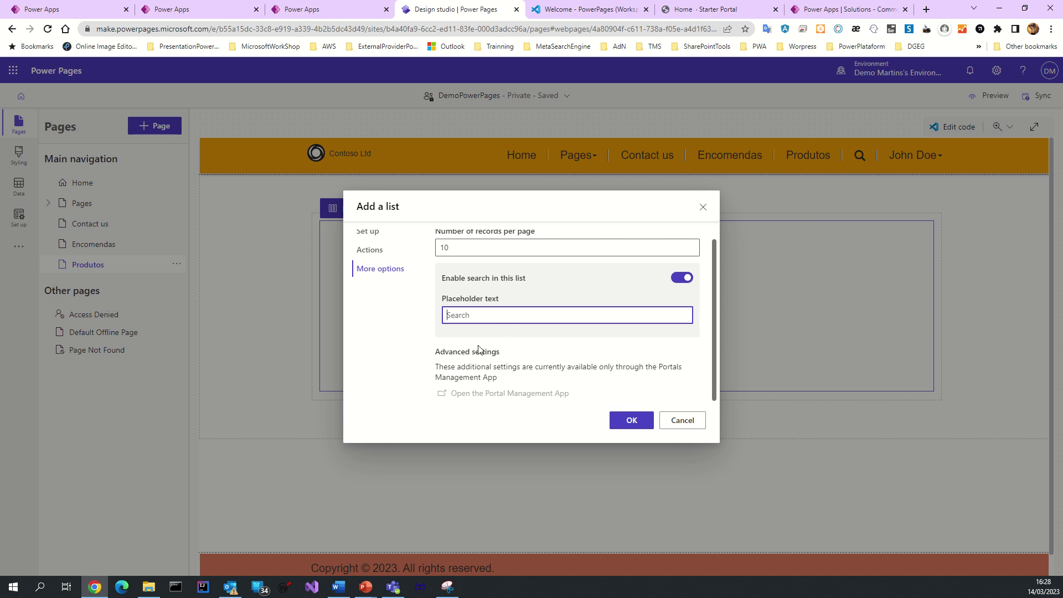
Turn off the list's Create a new record and View details actions again.
click(369, 234)
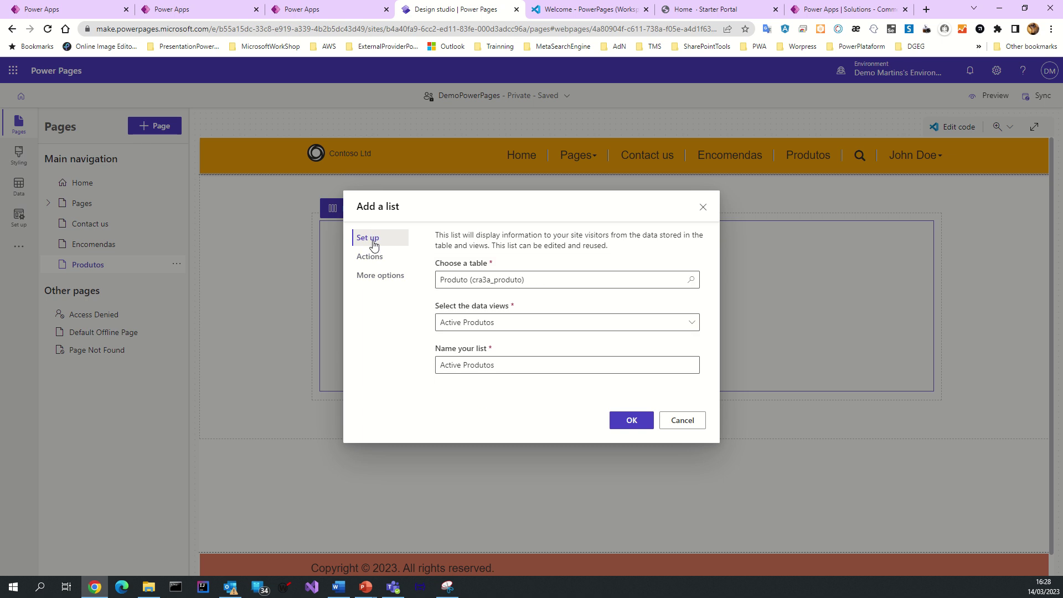
click(371, 256)
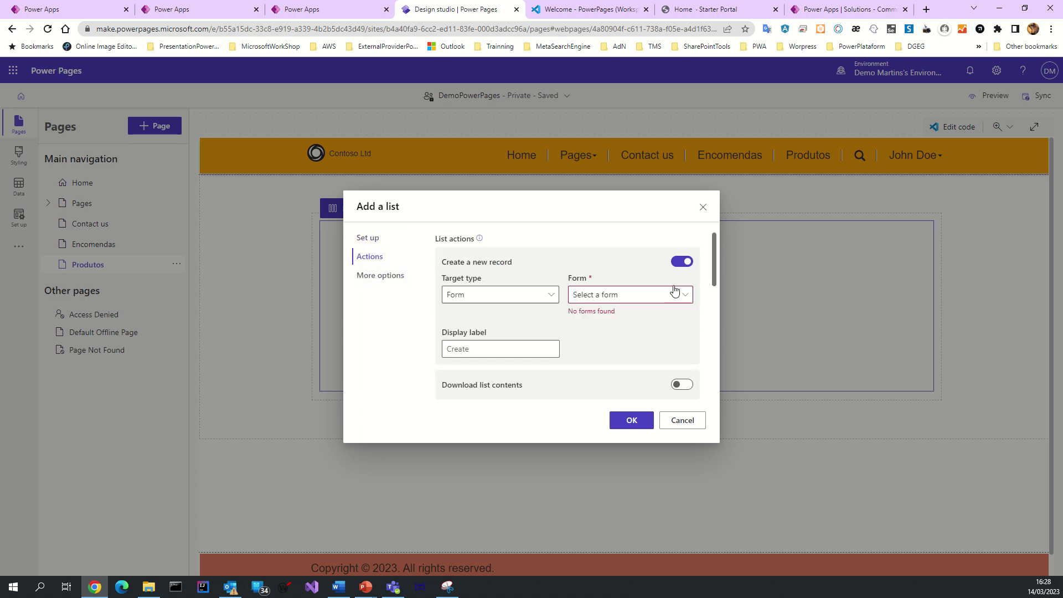
click(682, 262)
click(673, 354)
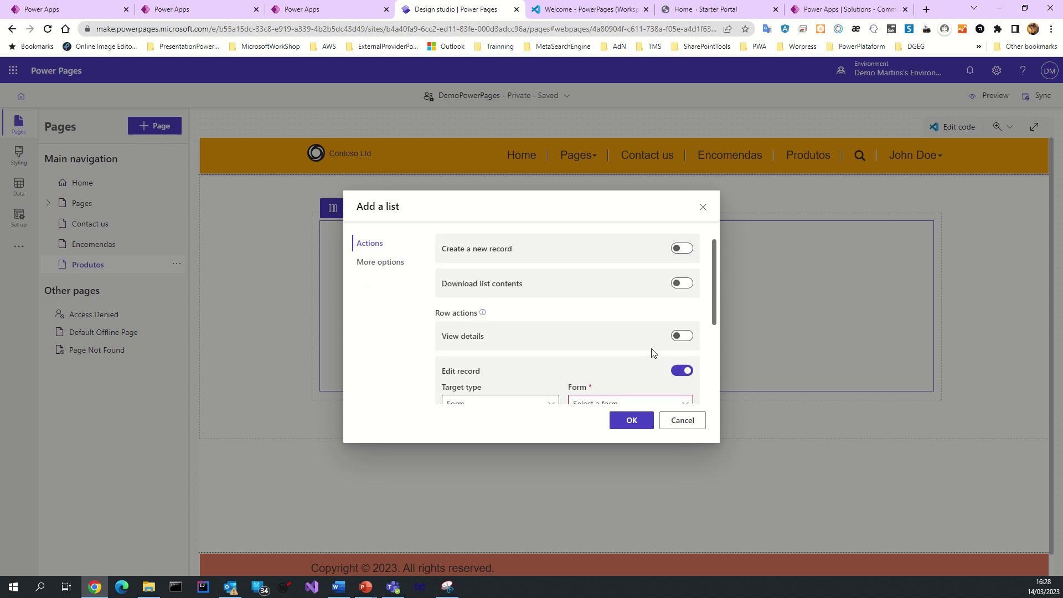
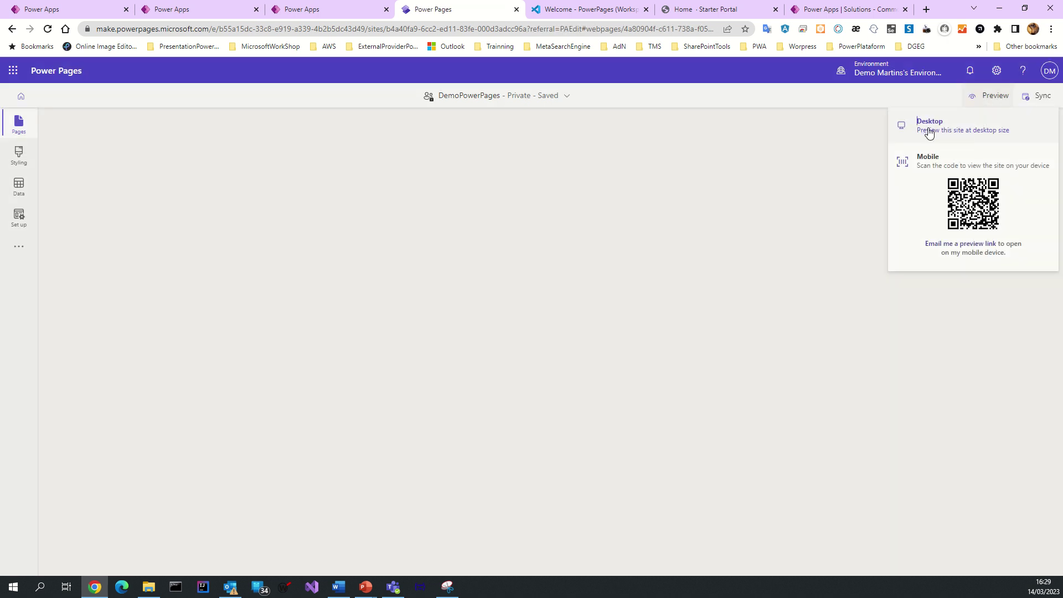
Preview the site at desktop size and check the list on its Produtos page without signing in.
click(932, 131)
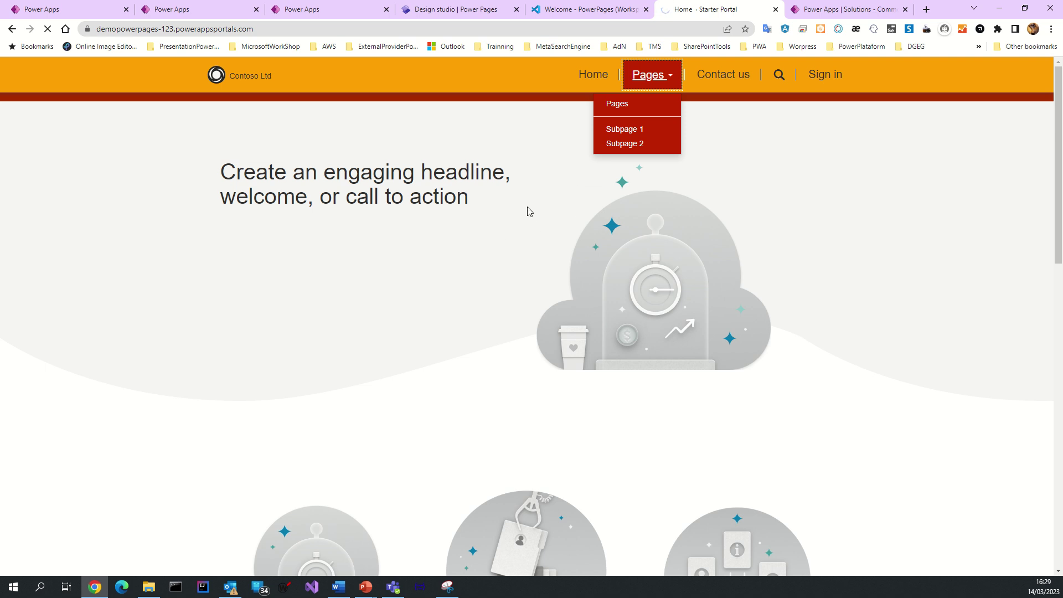
click(665, 77)
click(614, 105)
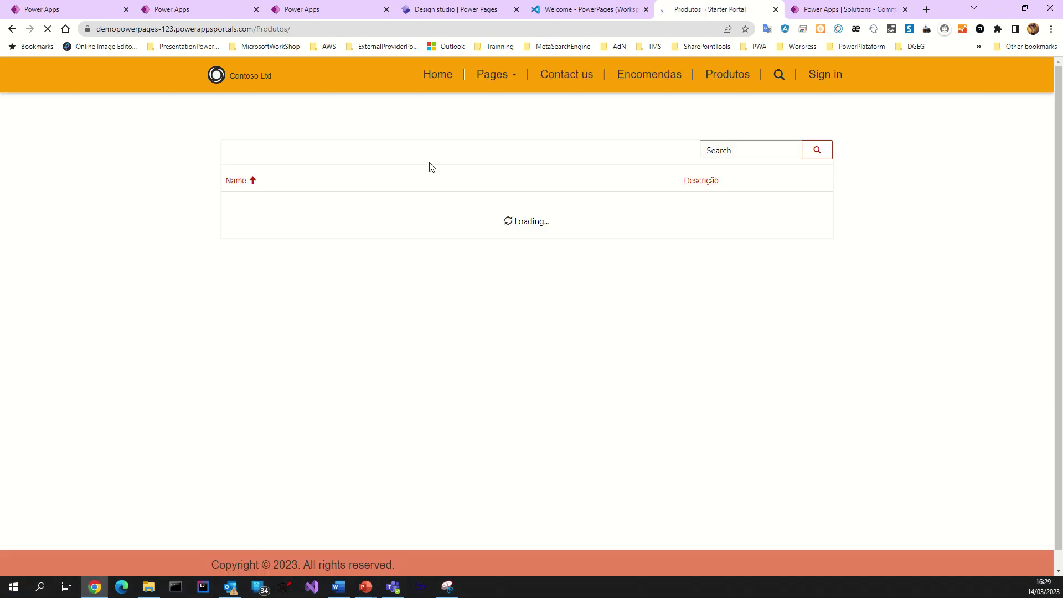
click(745, 80)
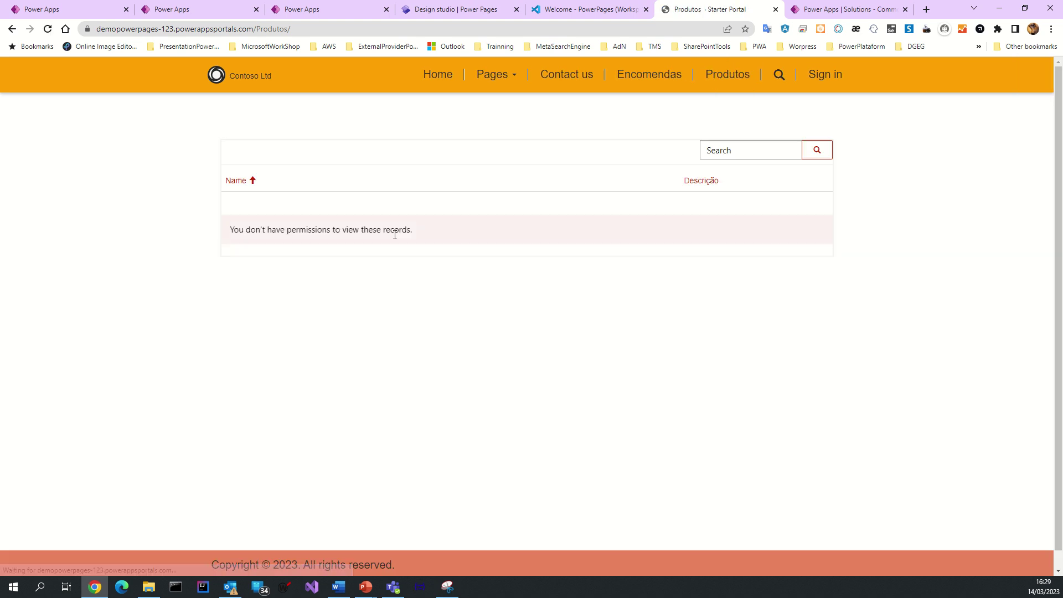
drag(233, 230, 419, 233)
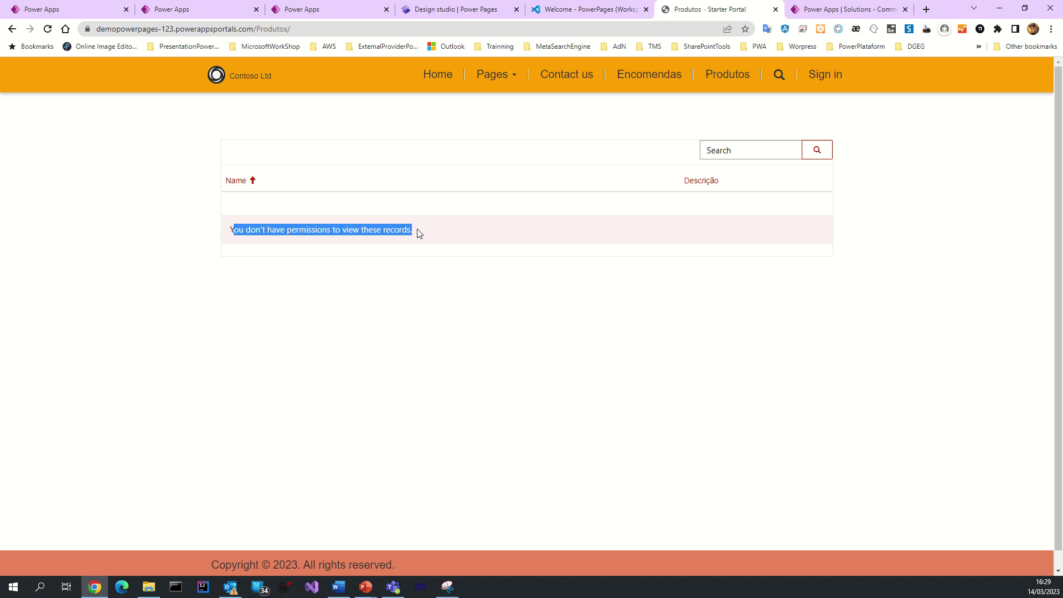
Sign in to the previewed site with Azure AD and check the list on the Produtos page.
click(816, 83)
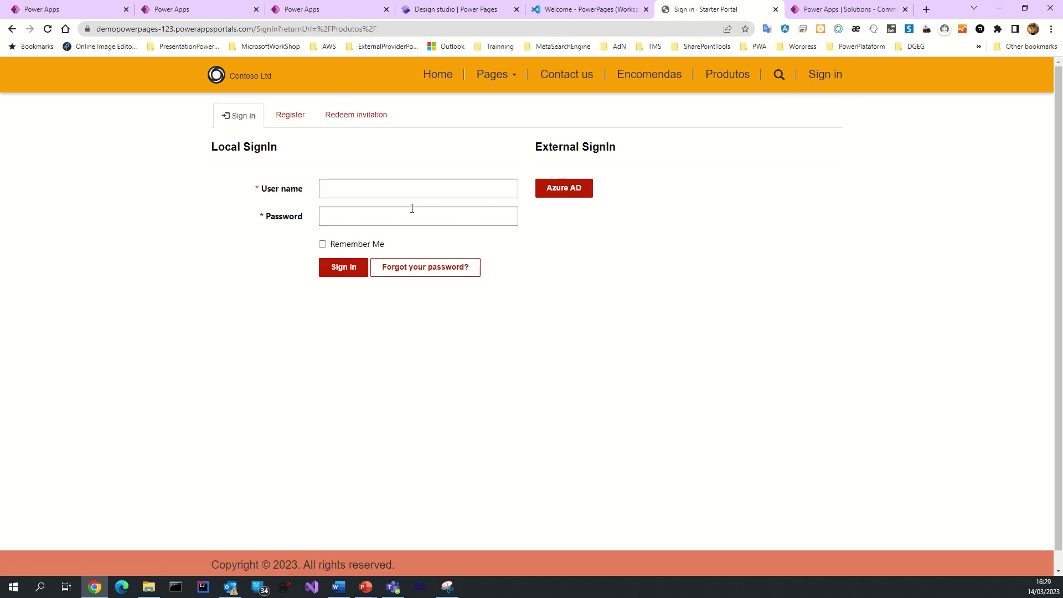
click(549, 191)
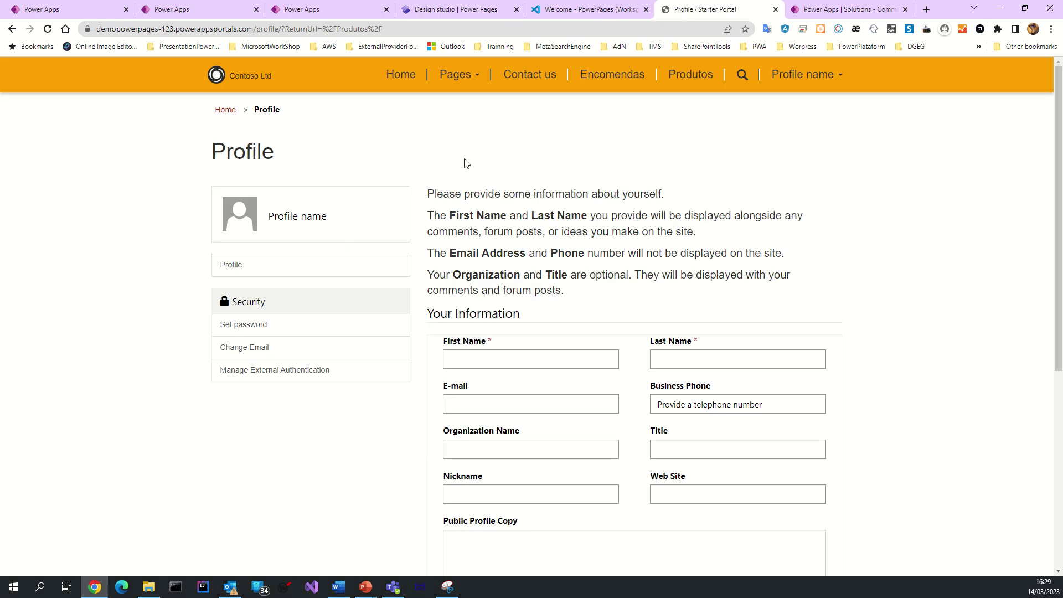
click(679, 78)
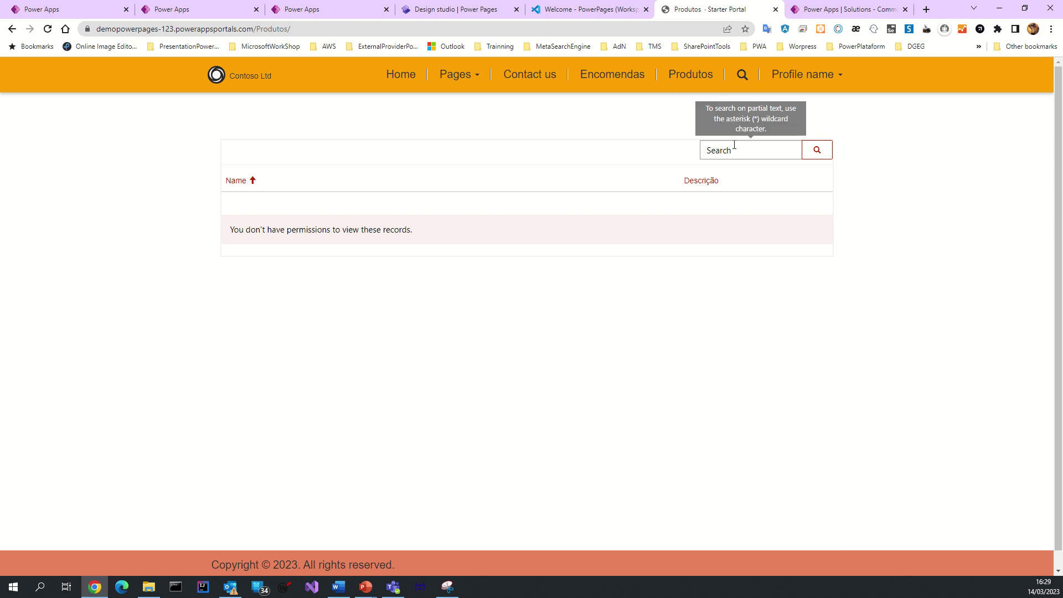
click(794, 80)
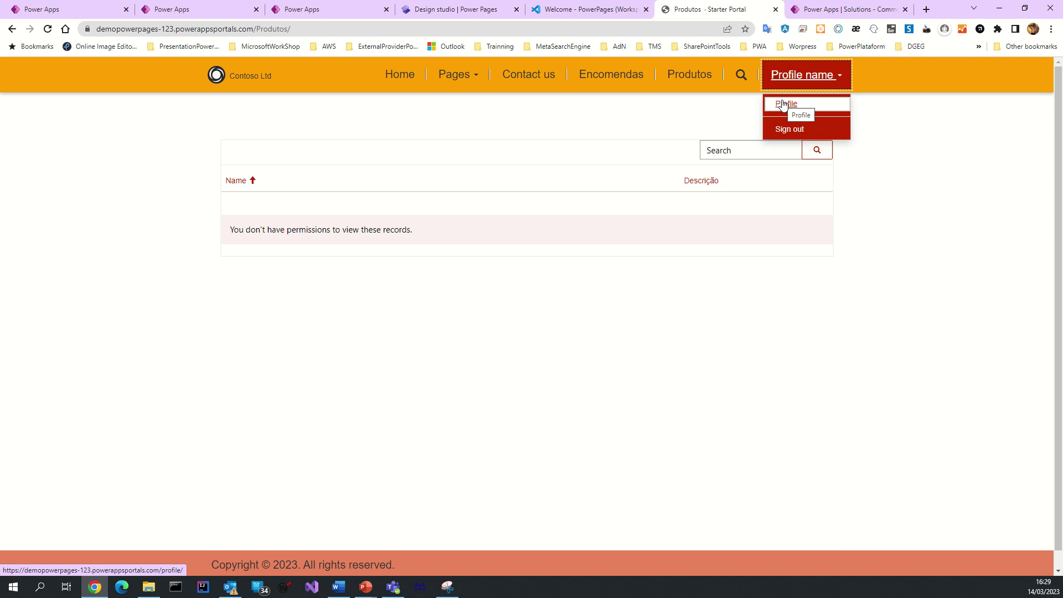
drag(234, 232, 413, 239)
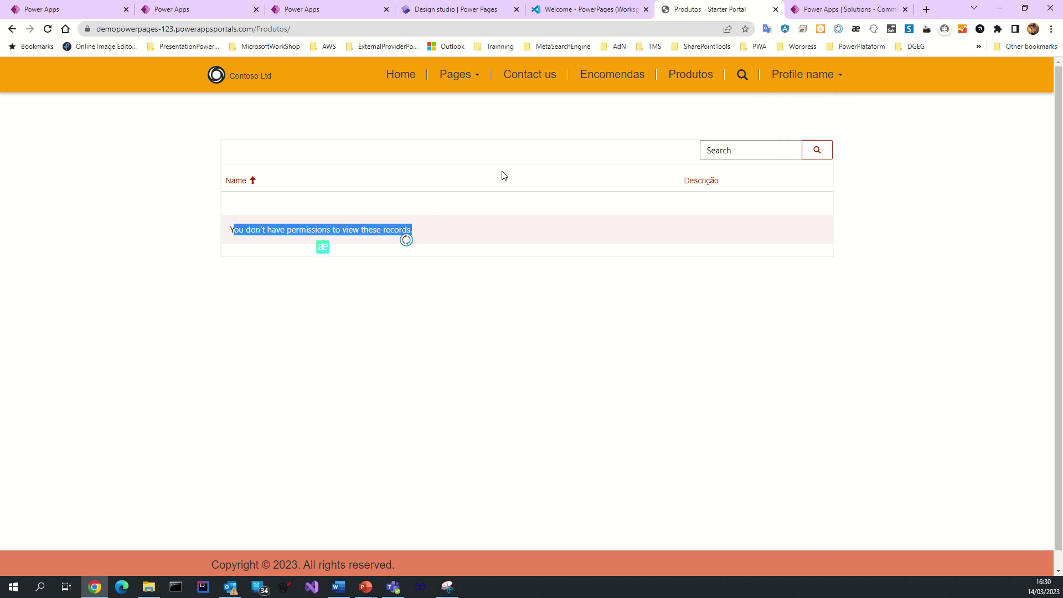
Compare the record access on the Encomendas and Produtos pages as a signed-in visitor.
click(687, 81)
click(606, 87)
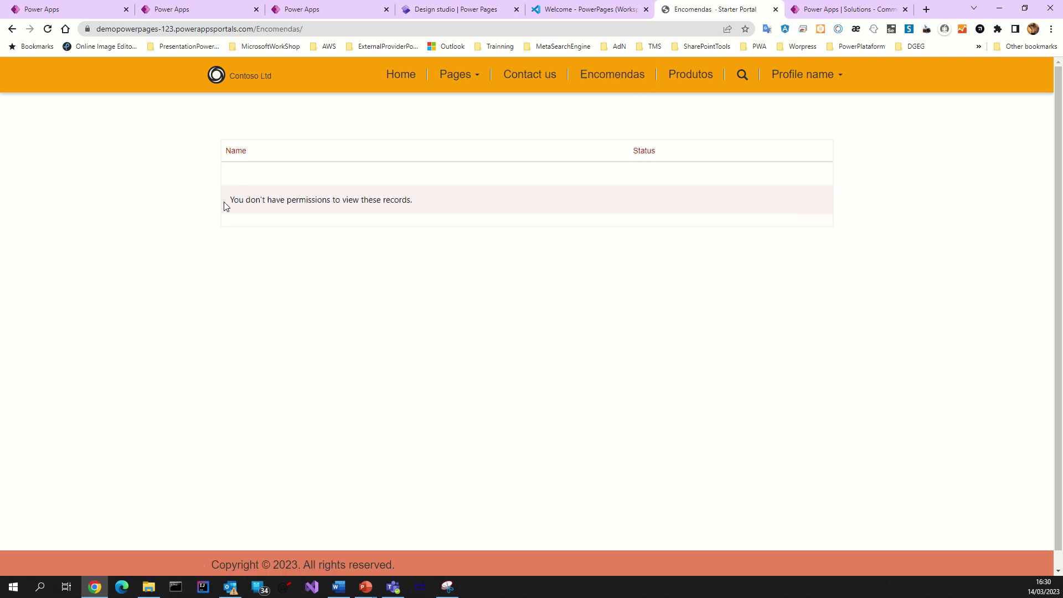
drag(232, 199, 447, 204)
click(686, 75)
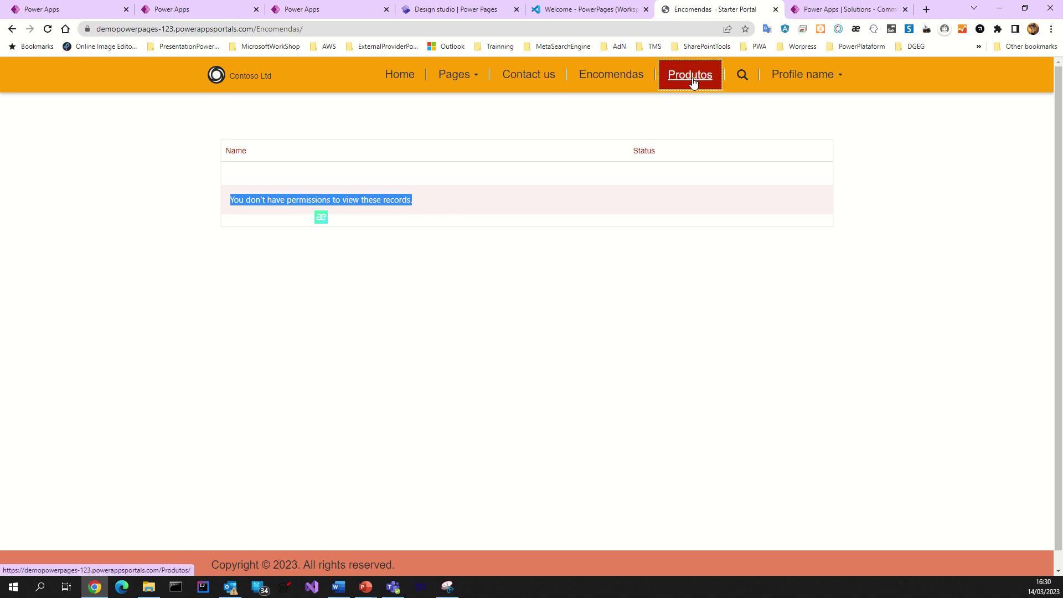
click(618, 77)
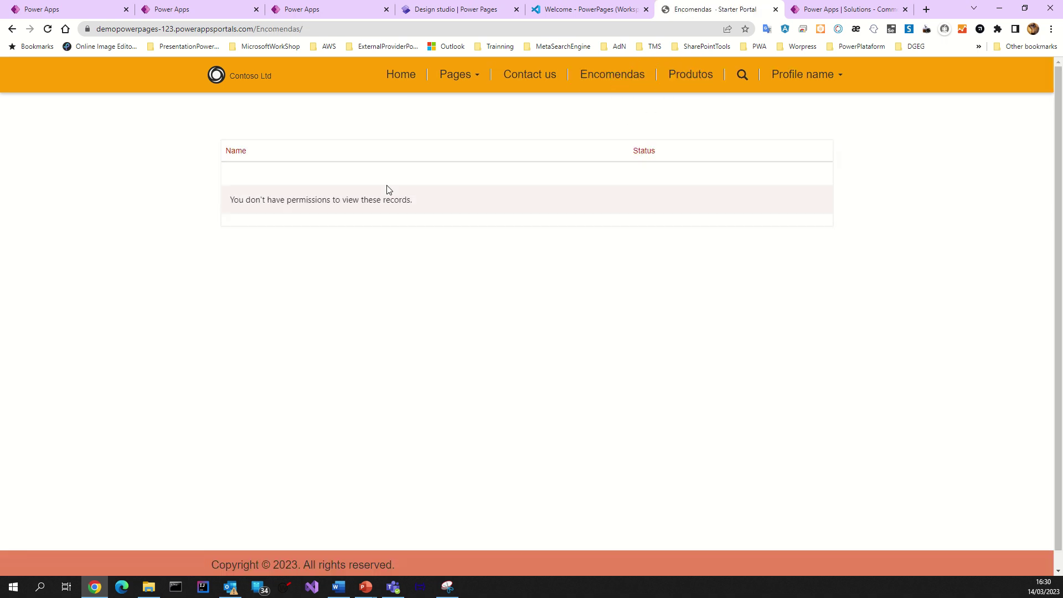
click(699, 82)
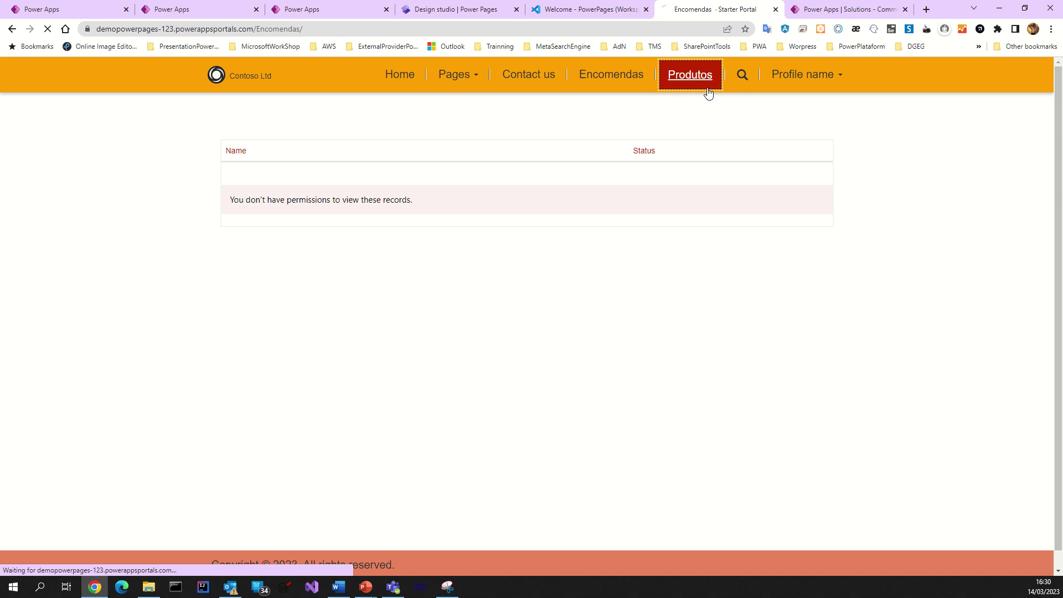
Open the signed-in account's profile page and look through its information and contact preference fields.
click(791, 80)
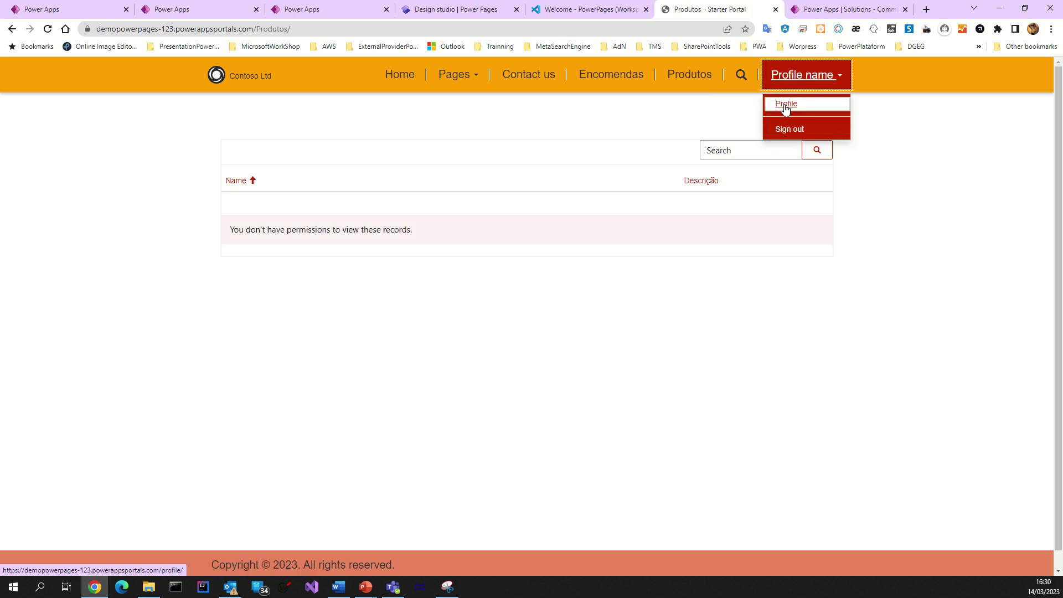
click(785, 107)
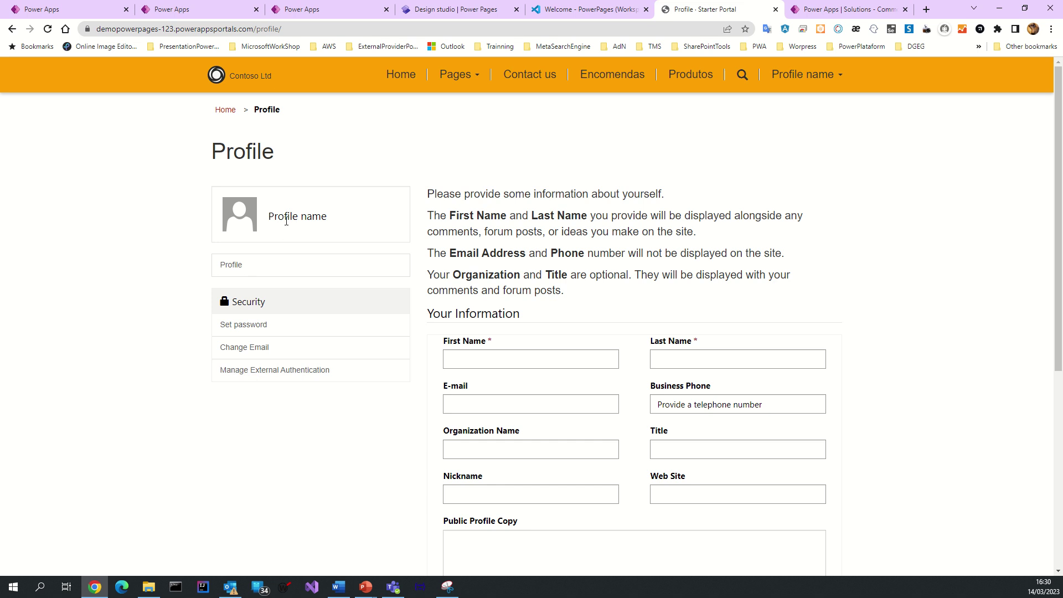
scroll(510, 349, down, 6)
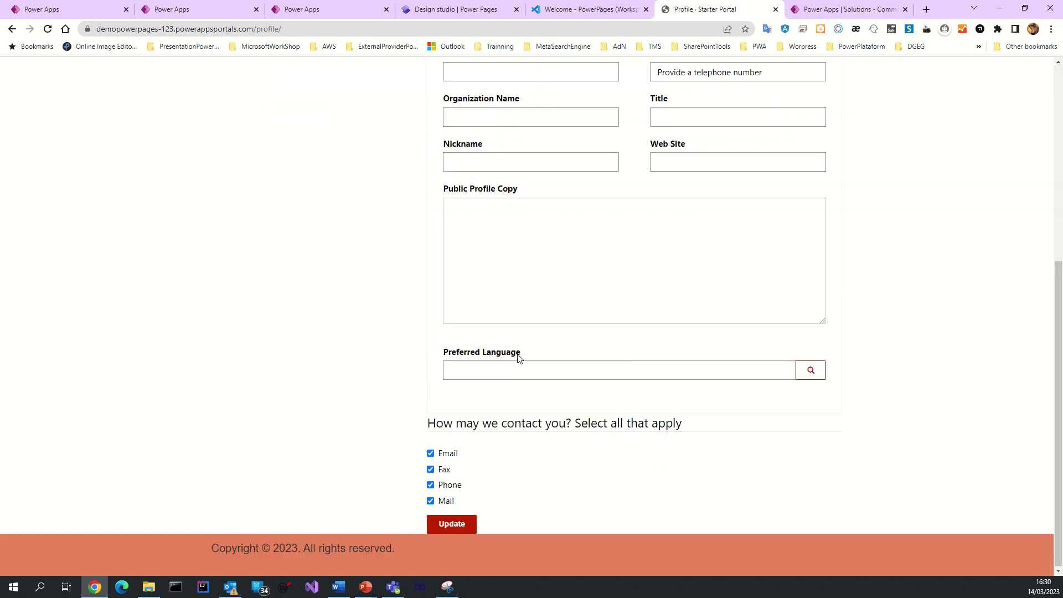
click(457, 519)
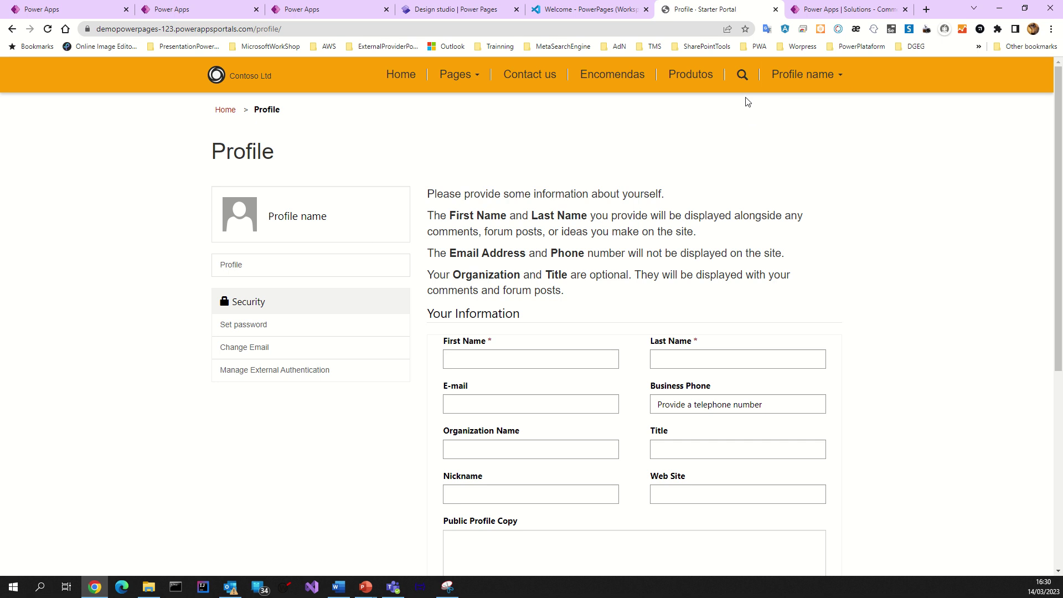
Sign out of the site and look at the local account registration and sign-in forms.
click(781, 78)
click(778, 132)
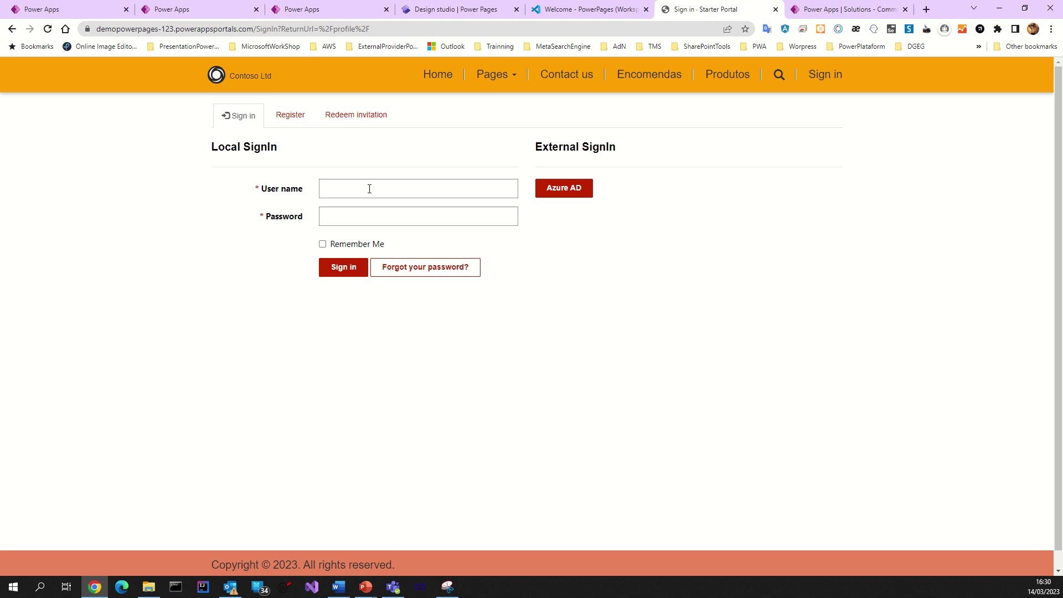
click(293, 117)
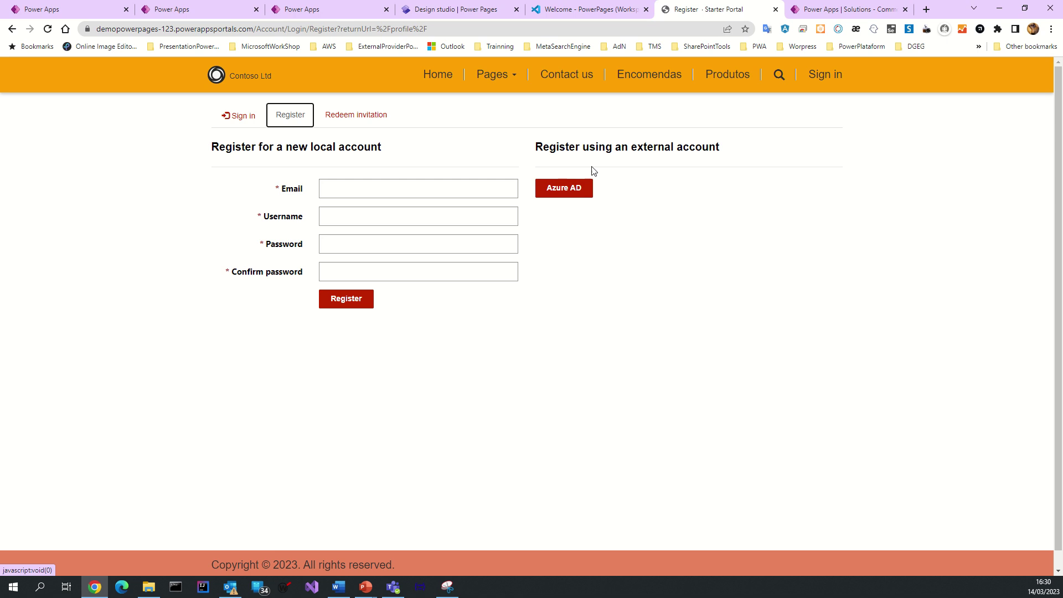
click(238, 115)
click(353, 190)
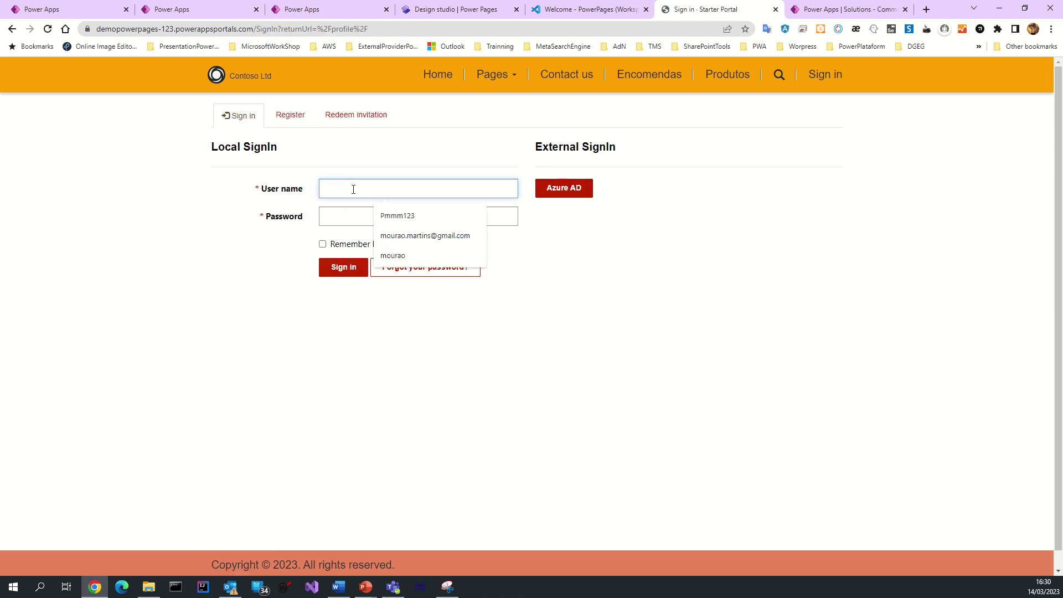
click(268, 258)
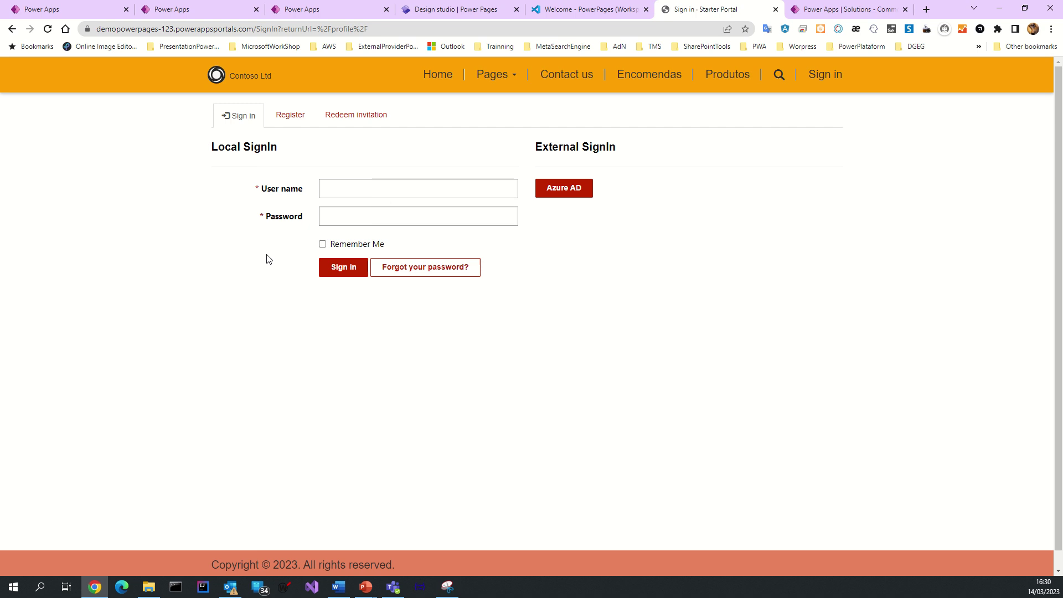
Switch back to the Power Pages design studio and expand the Other tables group in the Data workspace.
click(568, 15)
click(473, 10)
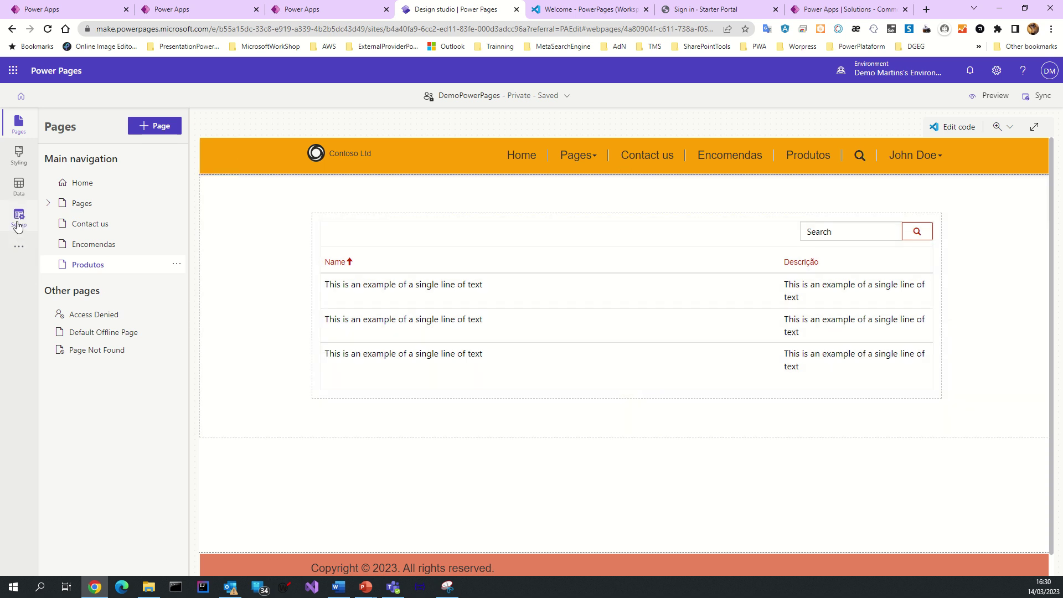
click(19, 216)
click(20, 193)
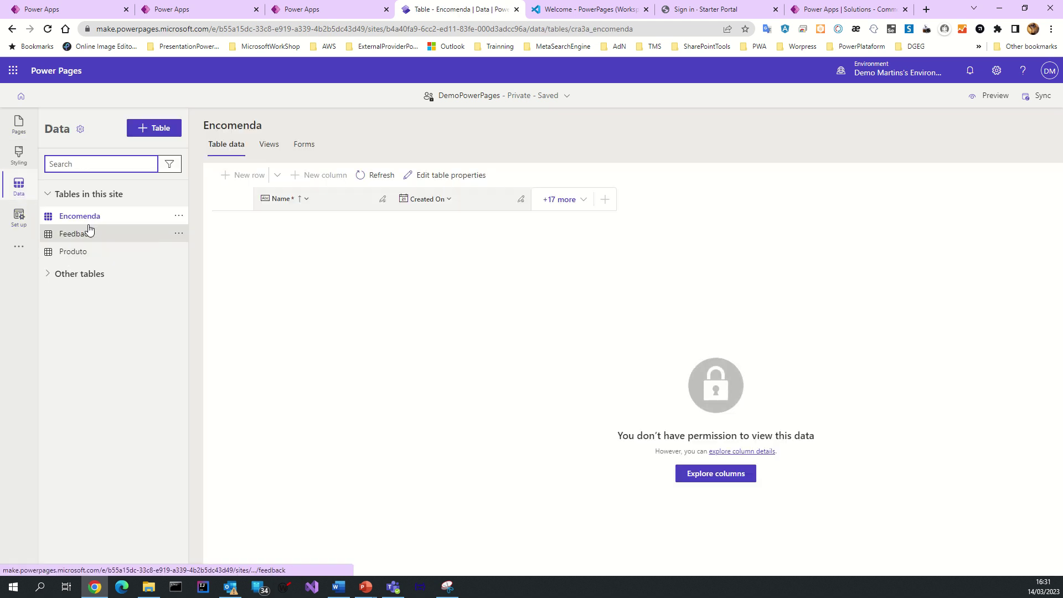
click(46, 274)
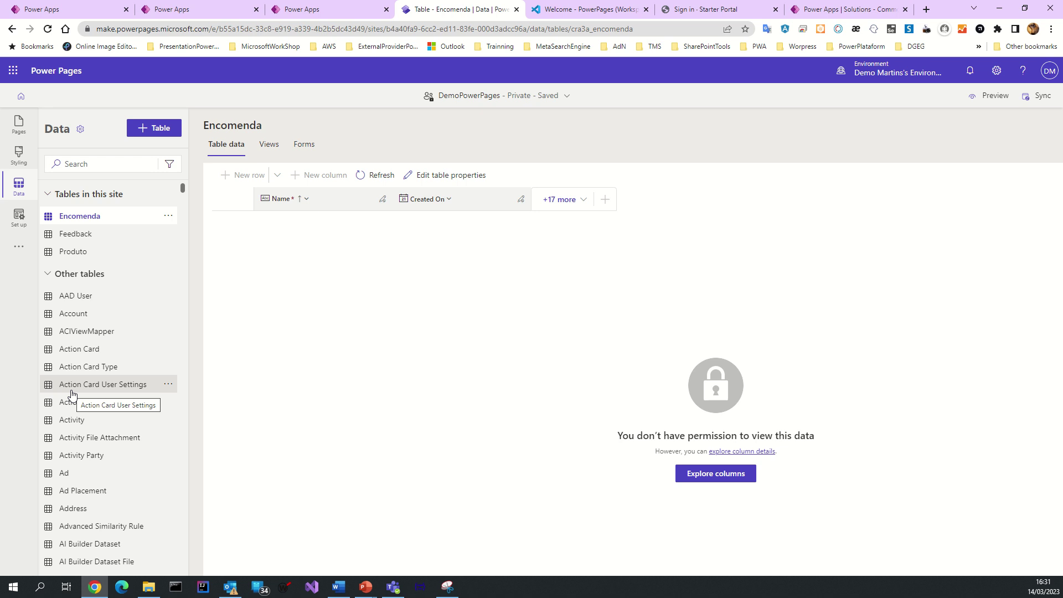
Look through the site's table list and the new-table form, closing the form without creating a table.
scroll(73, 401, down, 1)
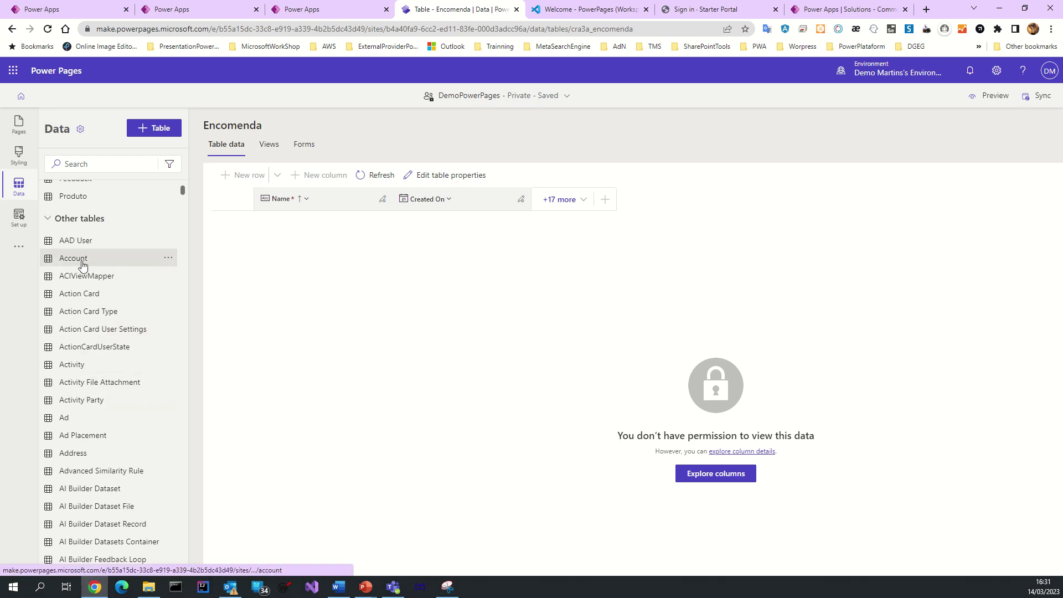
scroll(81, 265, up, 1)
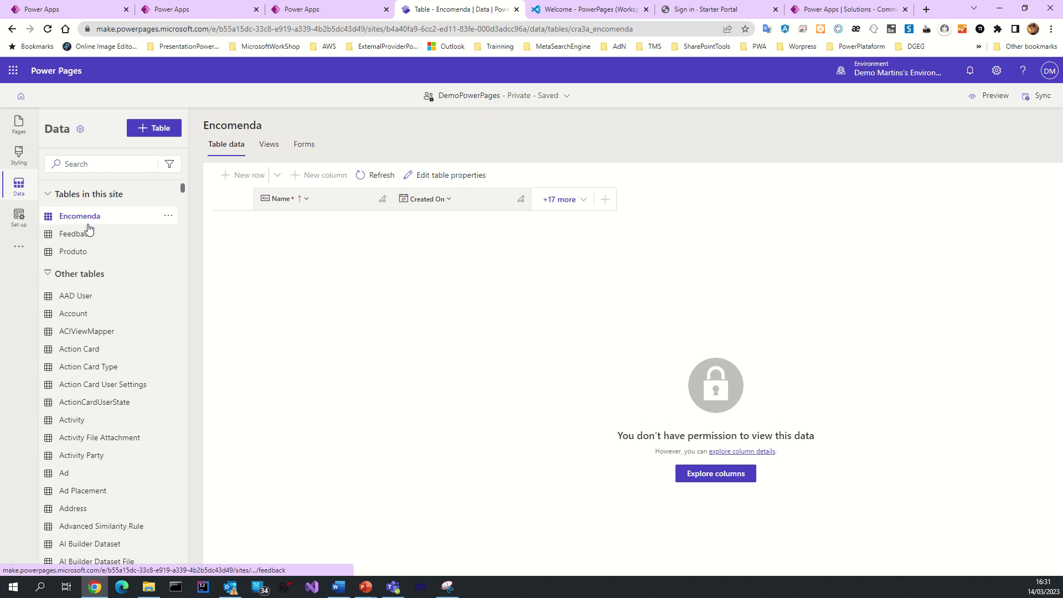
click(143, 136)
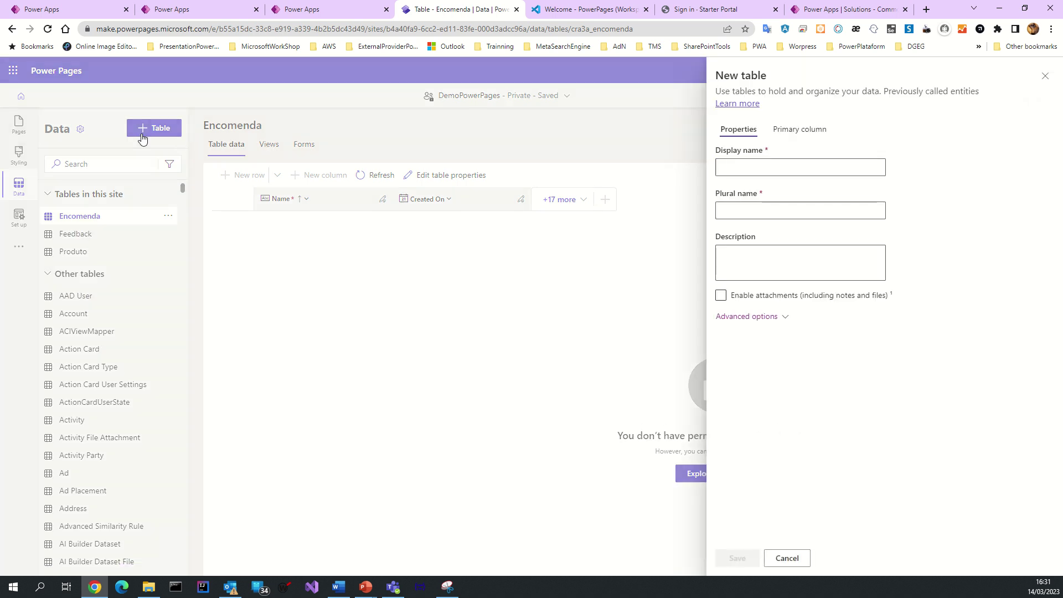
click(786, 559)
Add a blank page named Account to the site's main navigation.
click(18, 153)
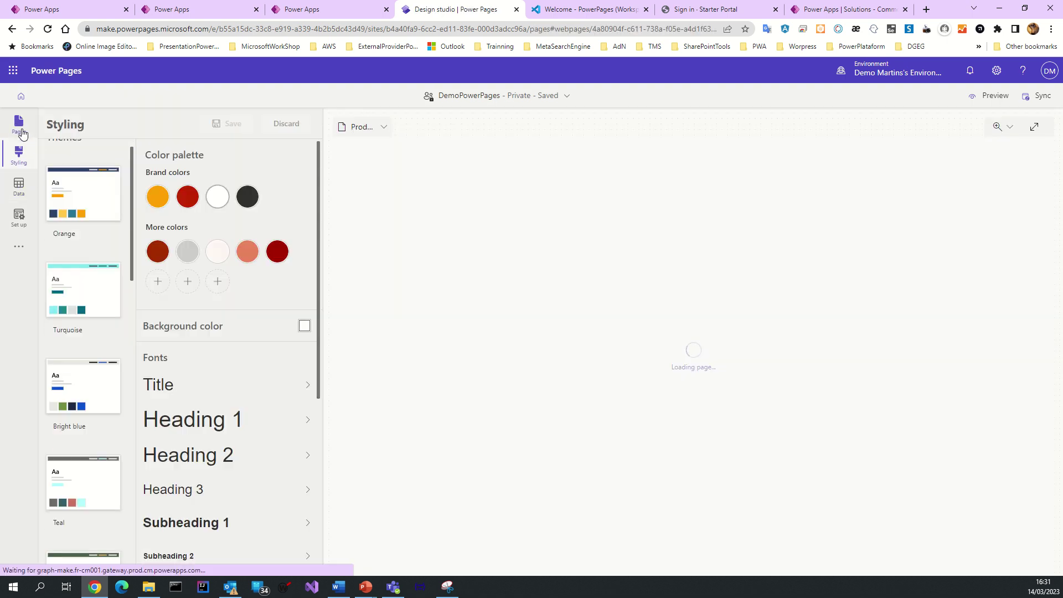
click(16, 128)
click(140, 125)
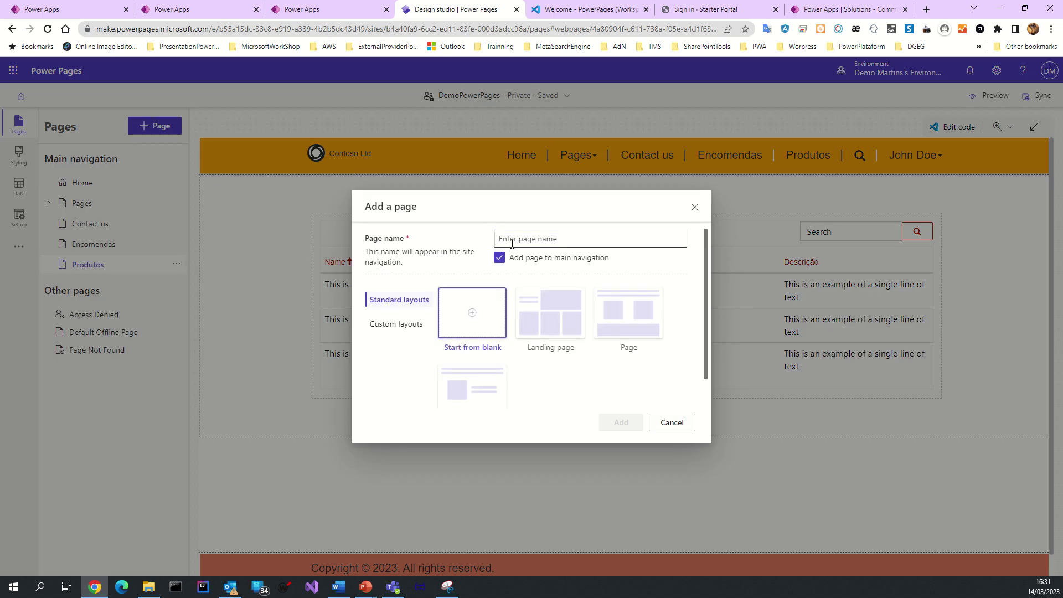
text(Account)
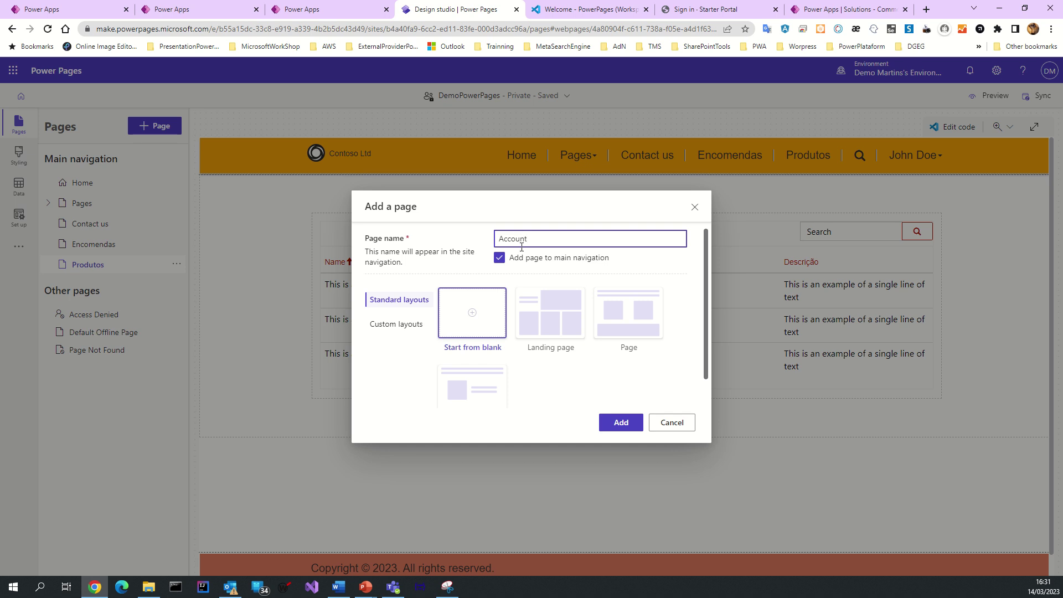
click(479, 321)
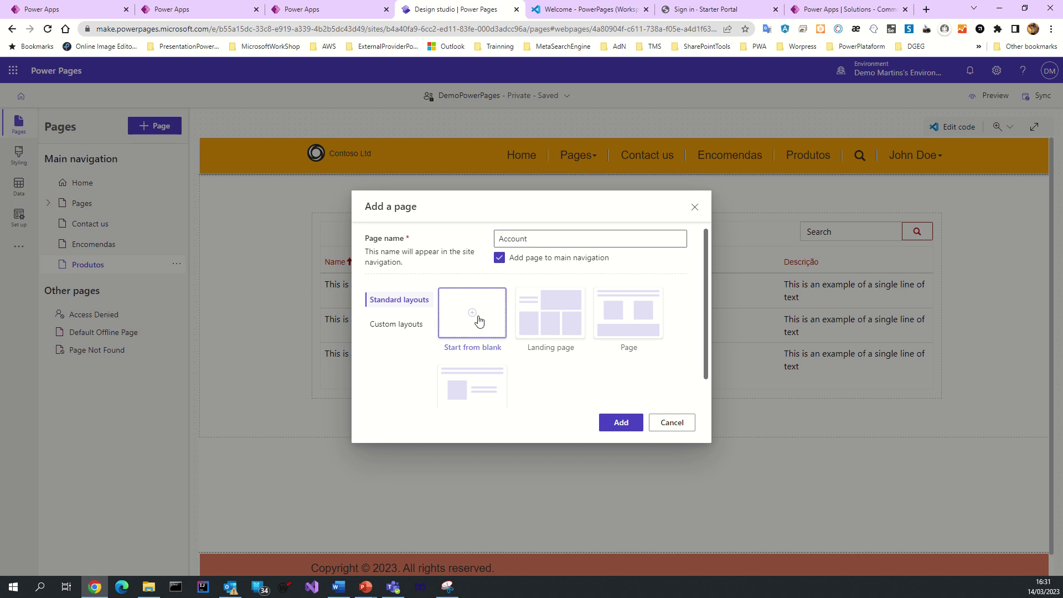
click(621, 425)
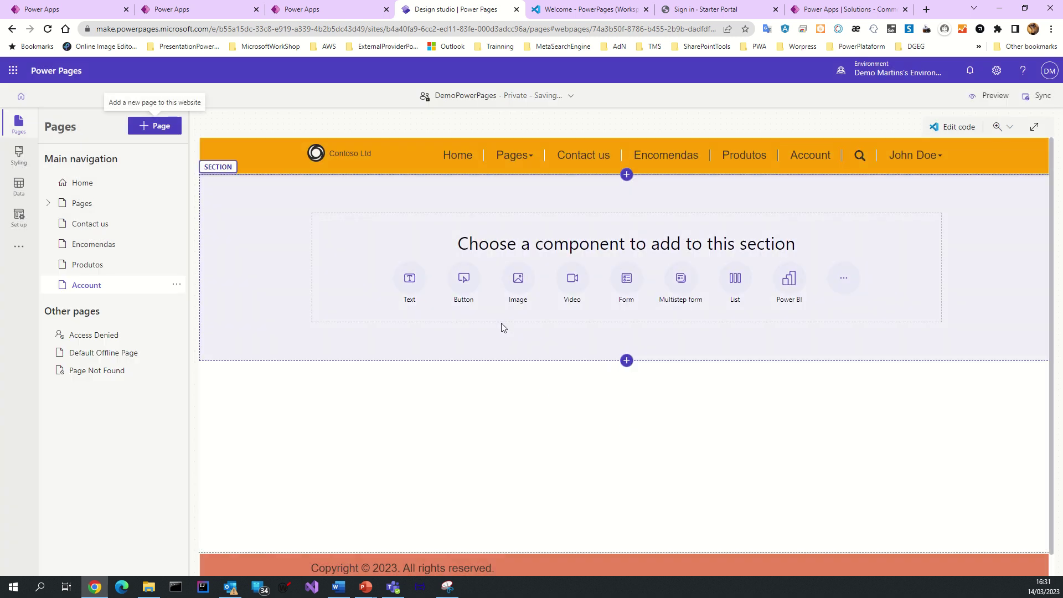
Insert a new list on the Account page from the Account (account) table with the My Active Accounts view.
click(735, 280)
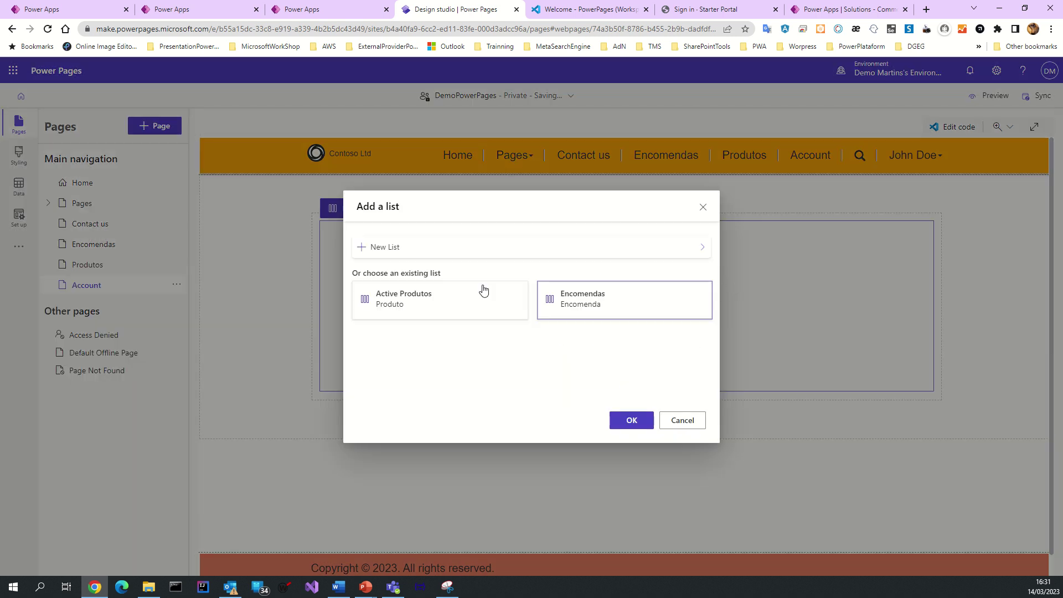
click(397, 307)
click(379, 248)
click(566, 280)
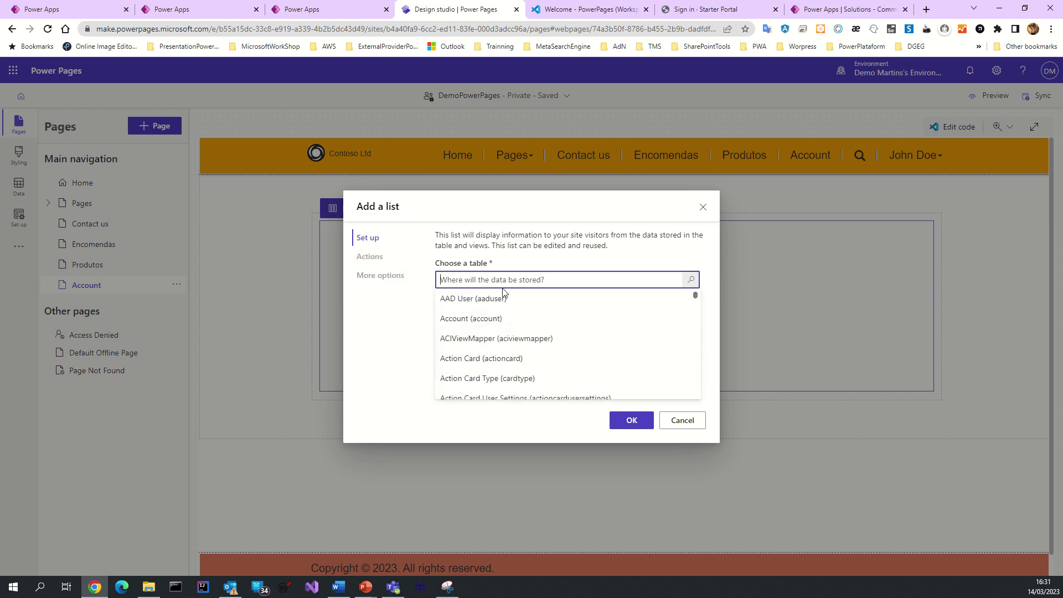
click(458, 319)
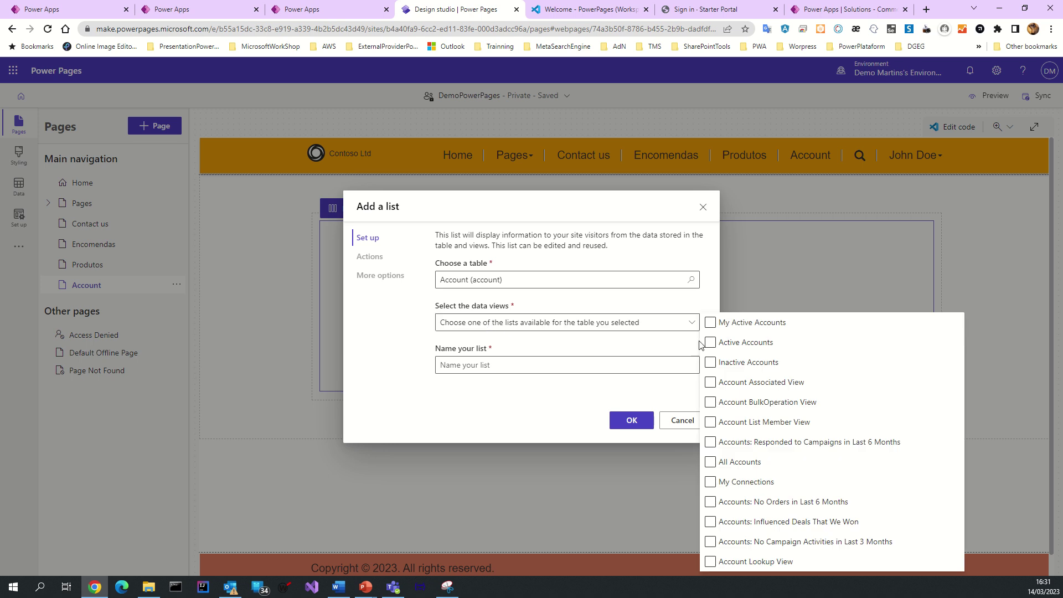
click(711, 323)
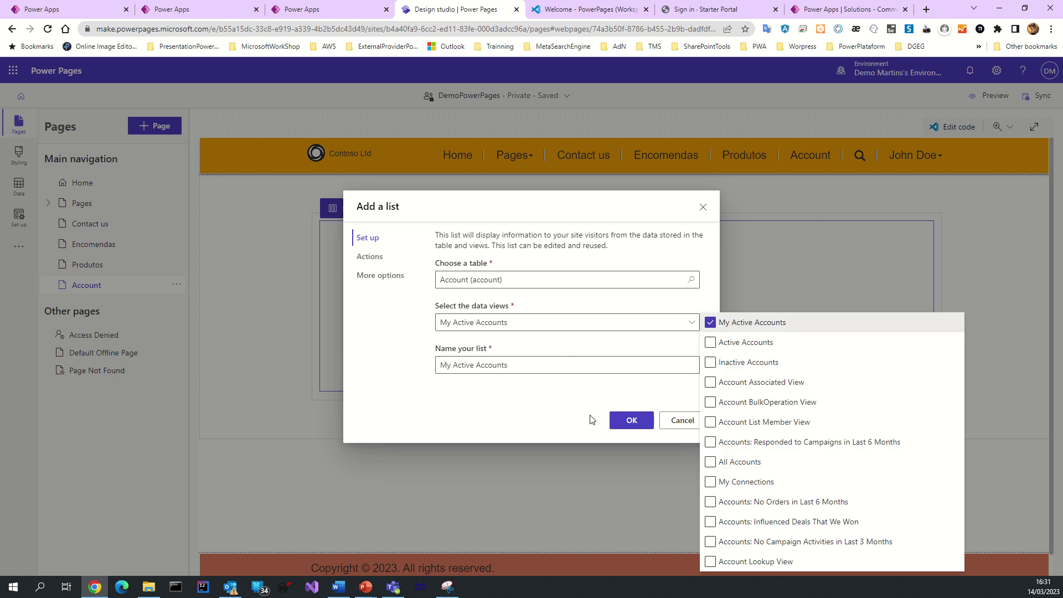
click(641, 419)
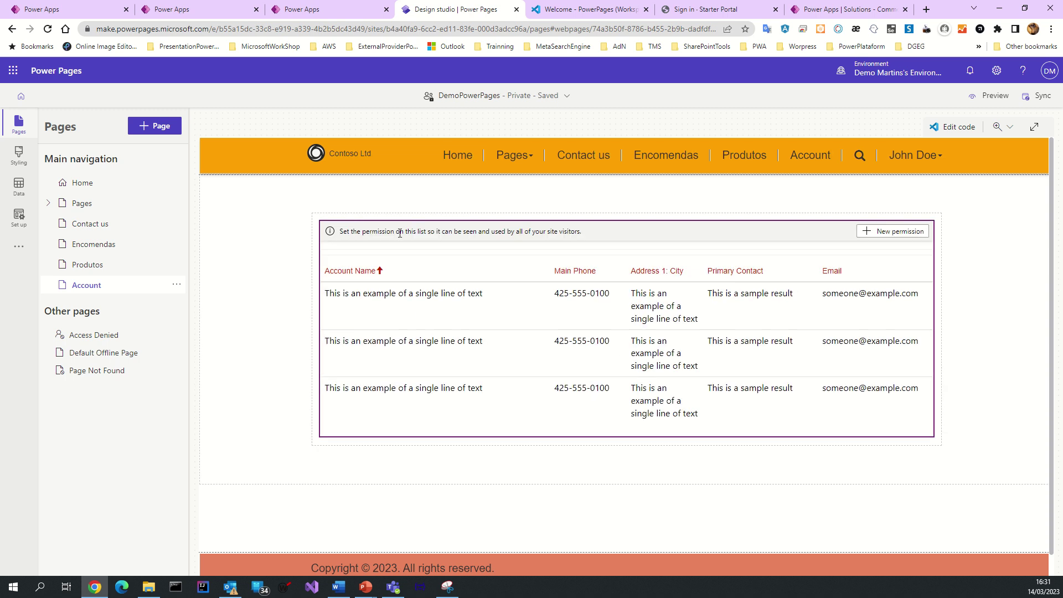
Start a new table permission for the My Active Accounts list, granting Write, Create, Delete, Append and Append to alongside Read.
drag(411, 231, 569, 233)
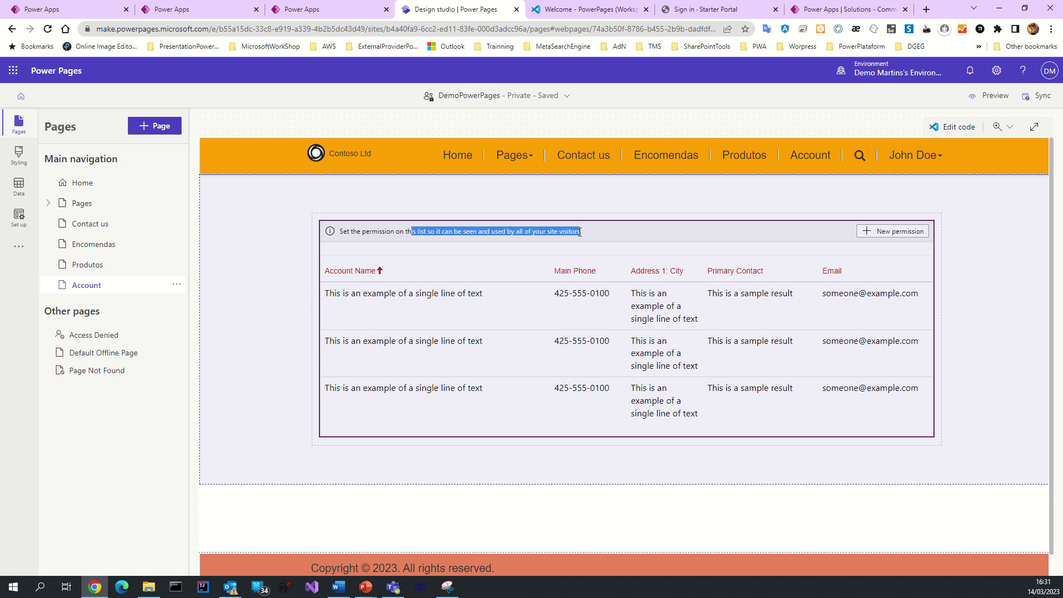
click(552, 262)
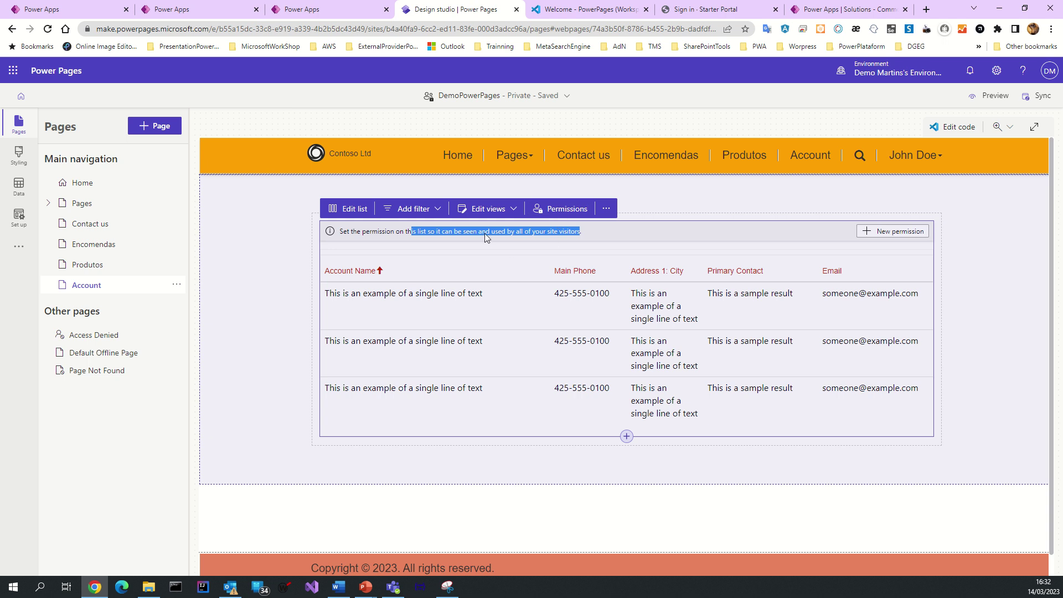
click(559, 211)
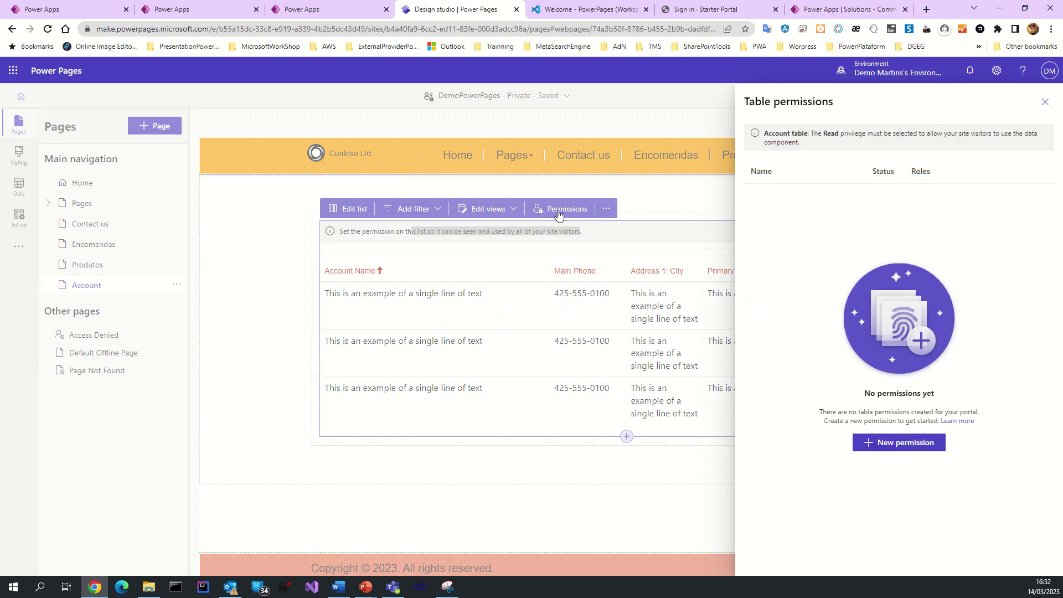
click(880, 443)
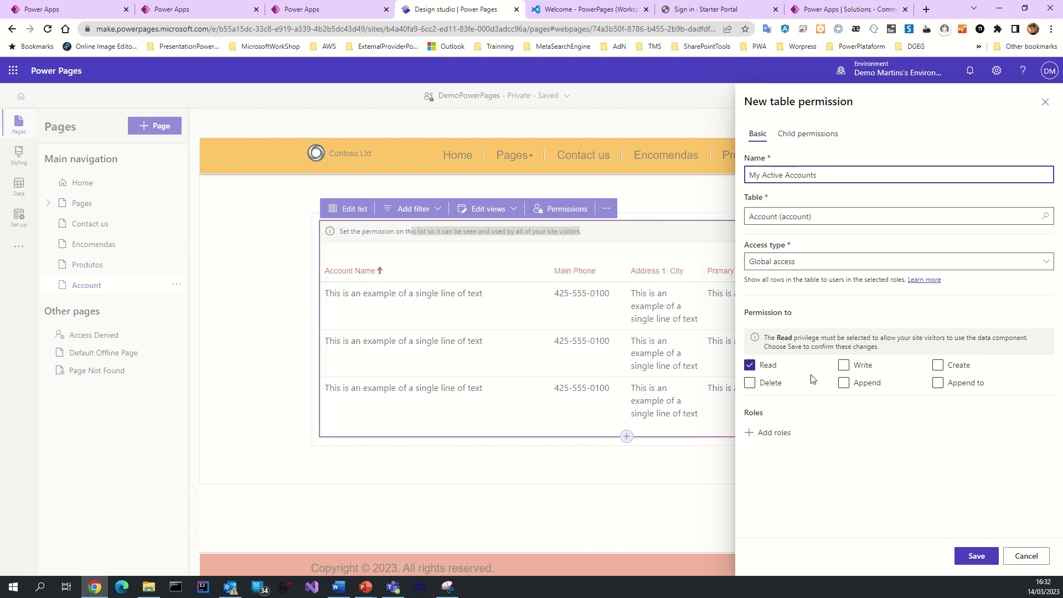
click(843, 364)
click(846, 384)
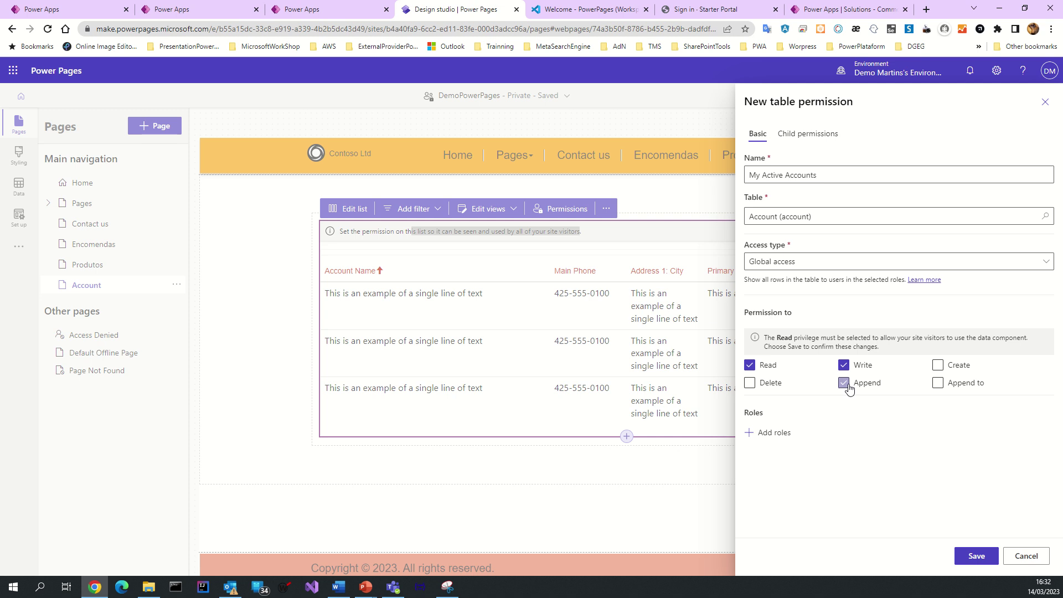
click(938, 384)
click(937, 366)
Set the My Active Accounts permission to Self access and save it without any roles.
click(789, 265)
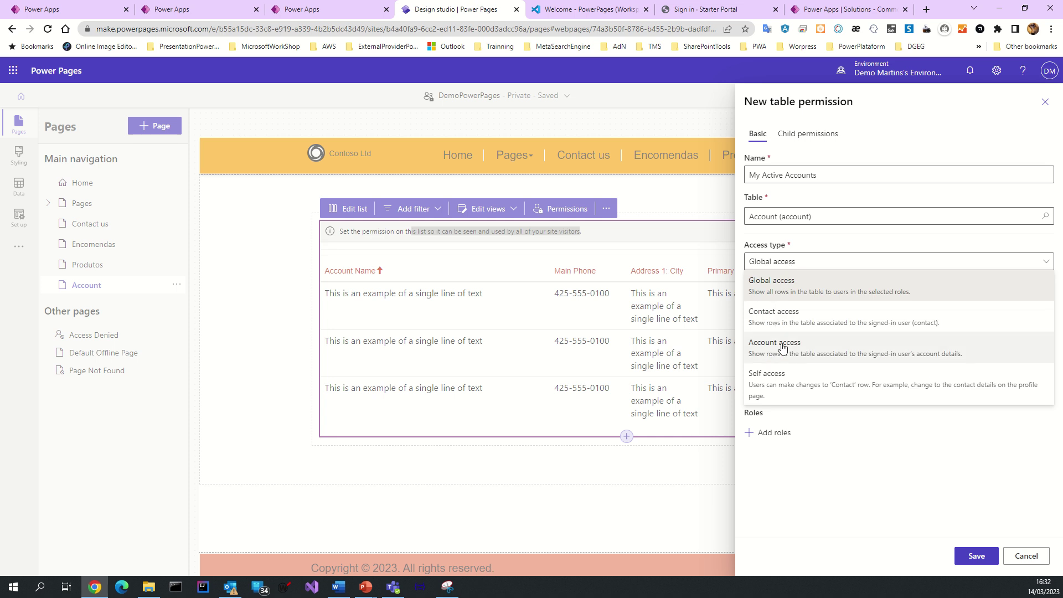
click(768, 379)
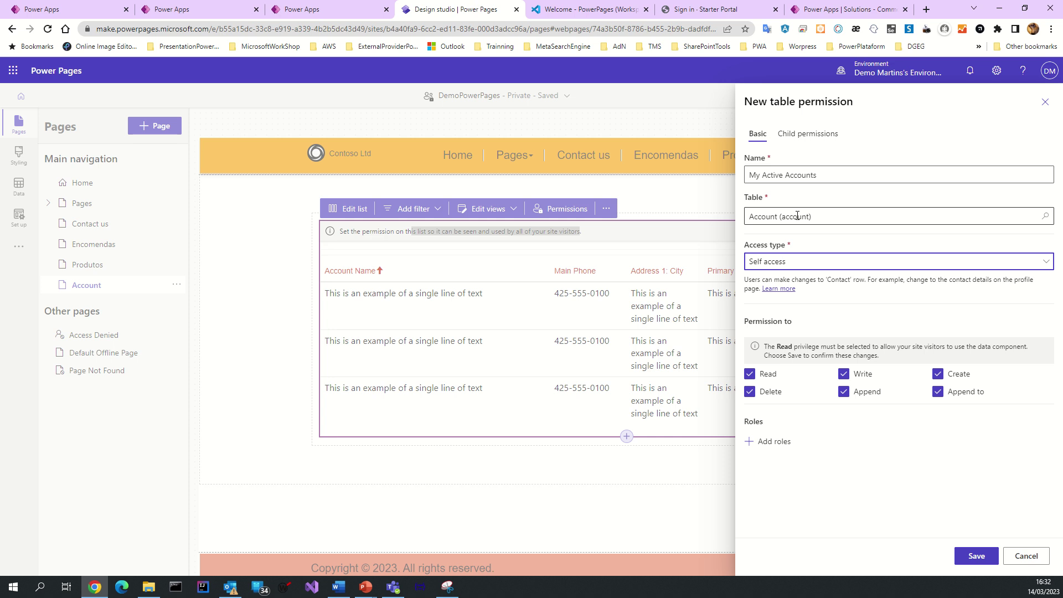
click(803, 136)
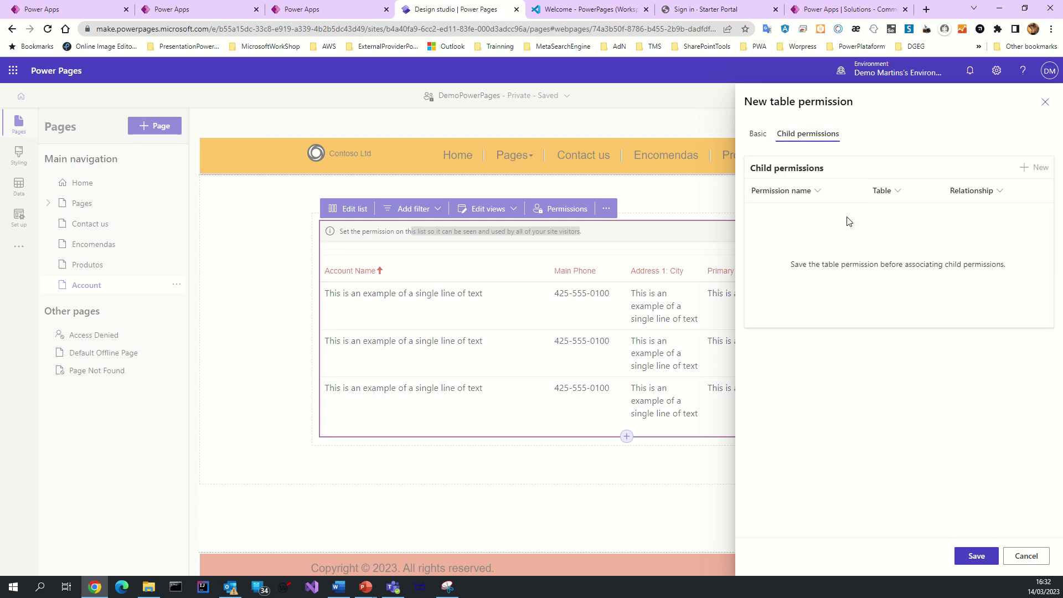
click(752, 139)
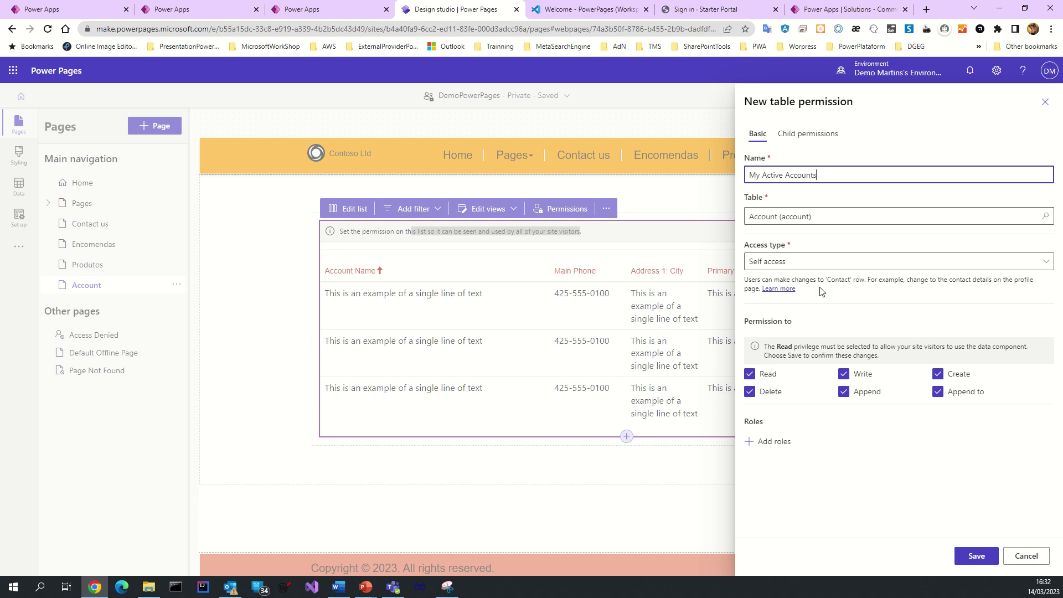
click(972, 557)
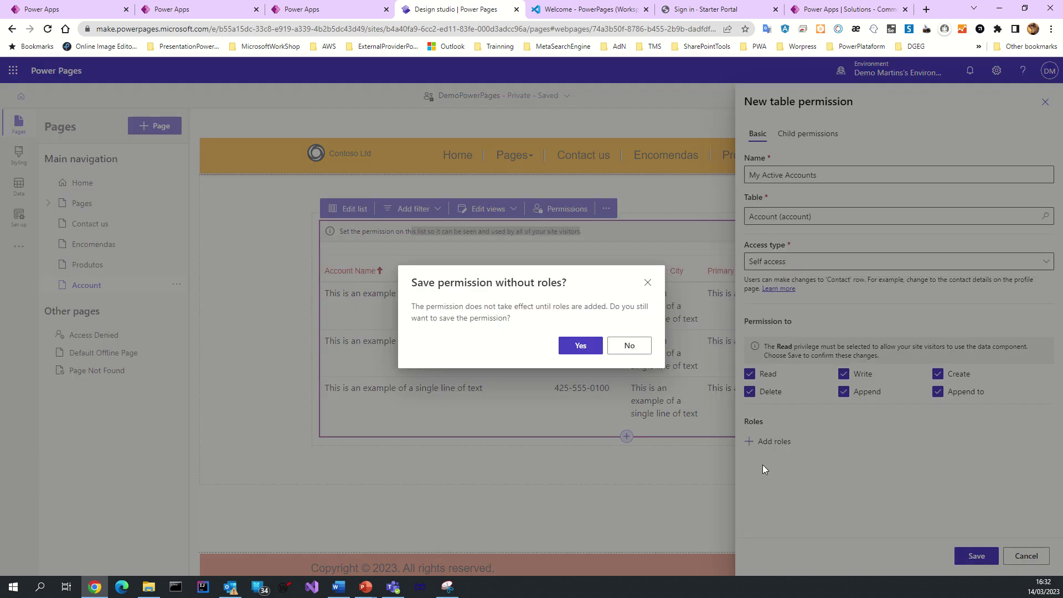
click(572, 354)
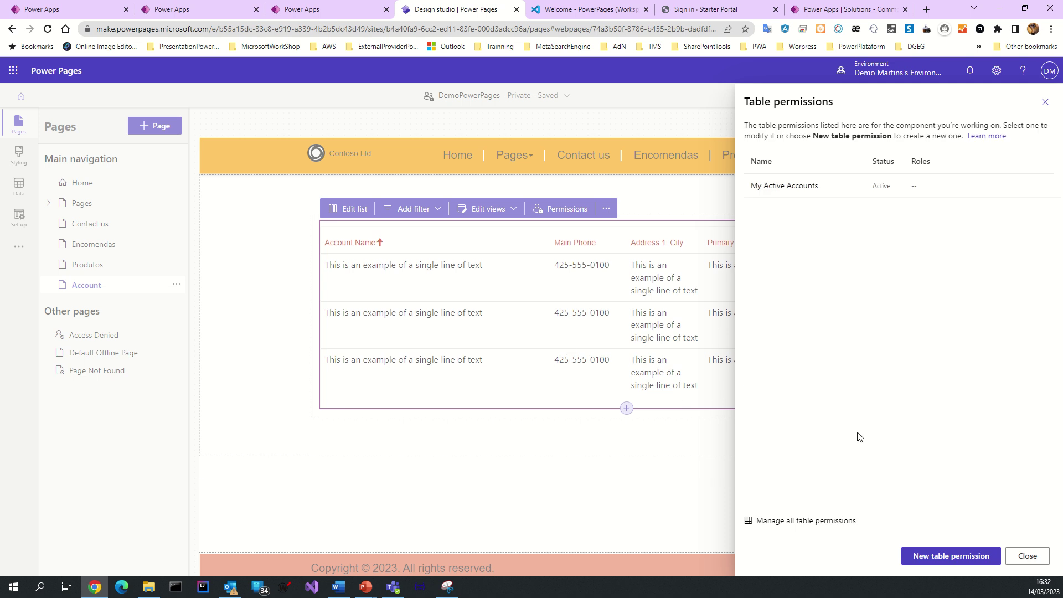
click(1026, 557)
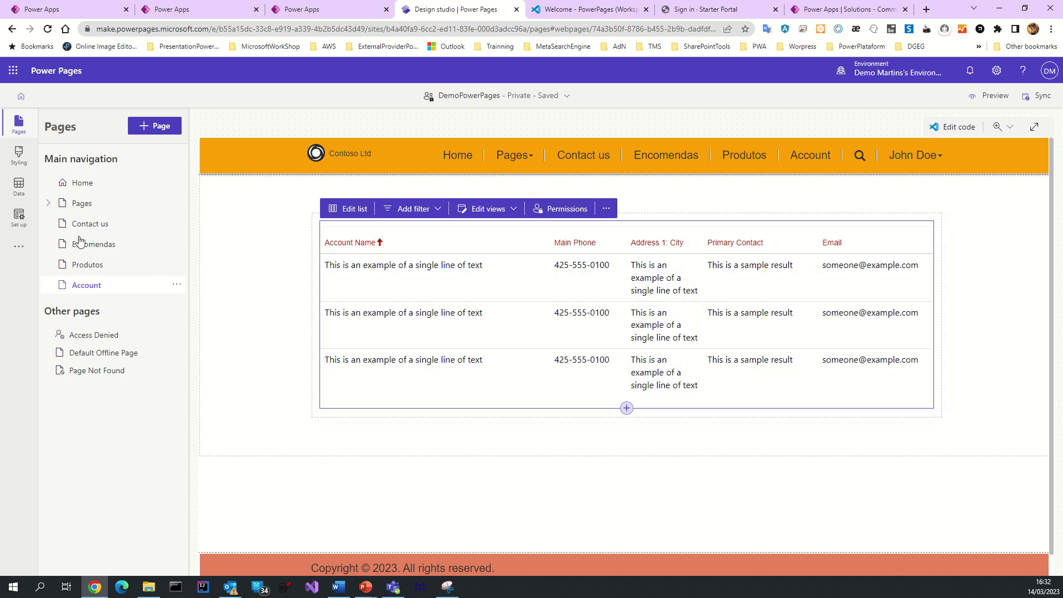
View the Encomenda table in the Data workspace and open the site's table permissions under Set up.
click(19, 185)
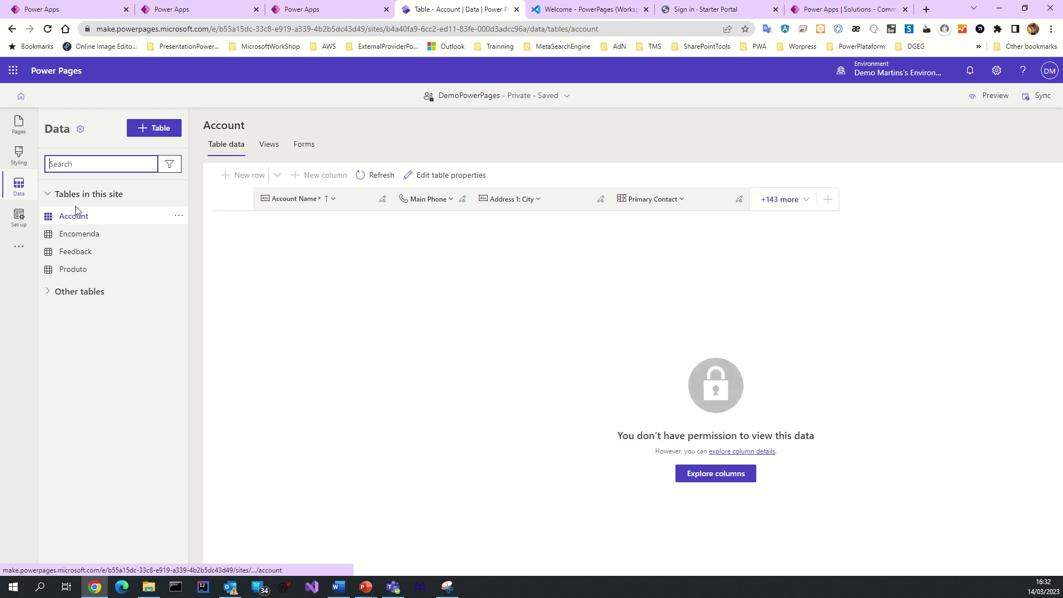
click(77, 238)
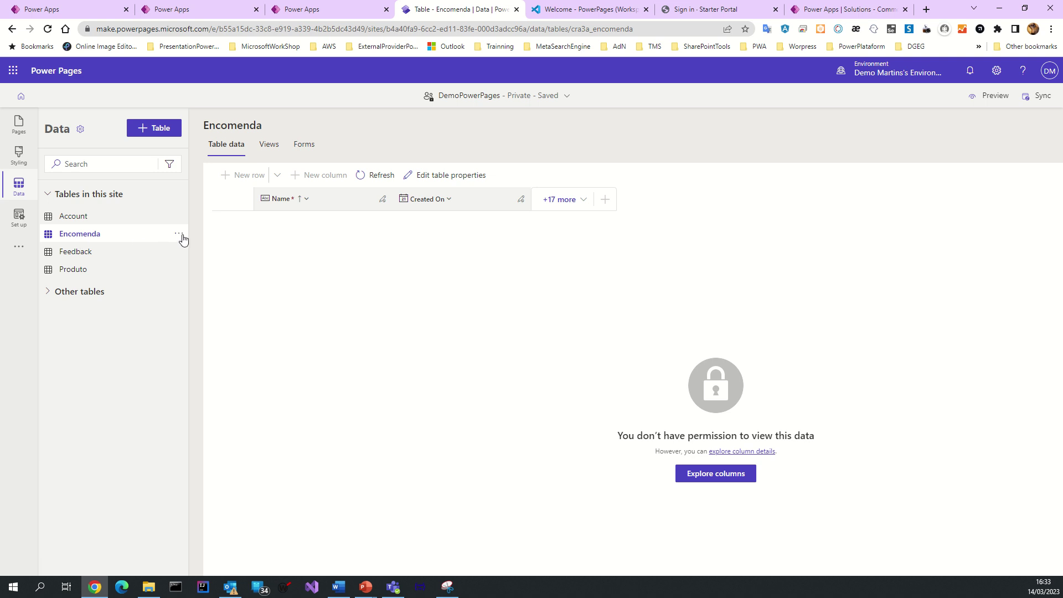
click(26, 217)
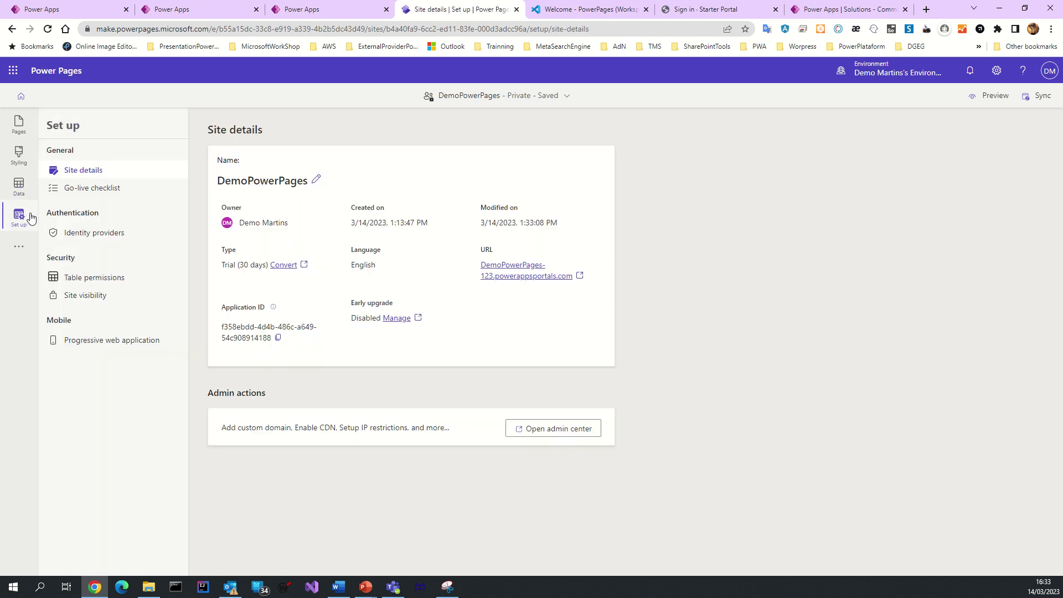
click(86, 278)
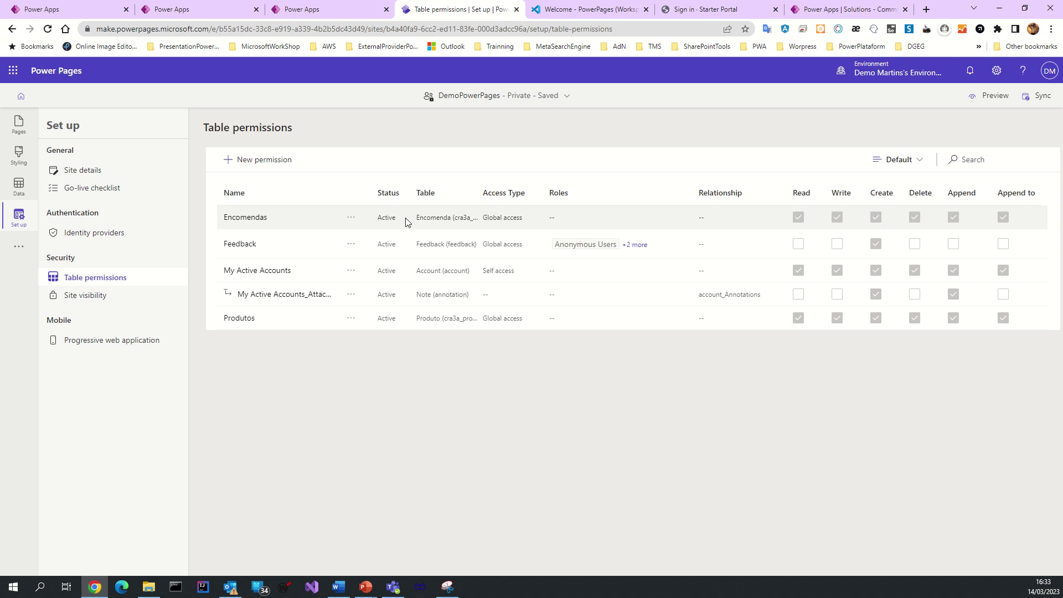
Edit the Encomendas table permission and change its access type to Self access.
click(351, 217)
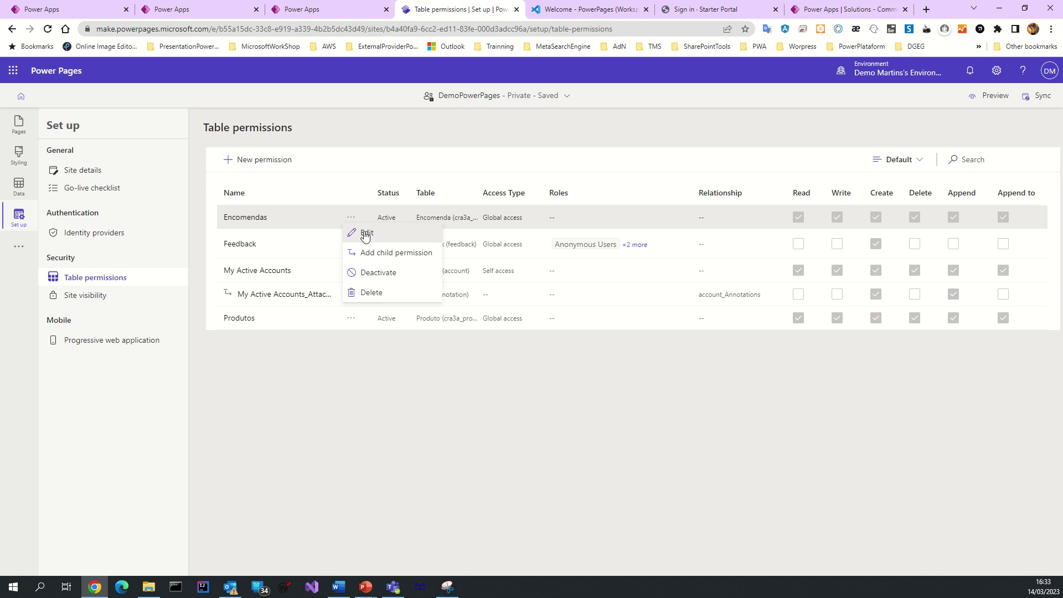
click(366, 233)
click(775, 263)
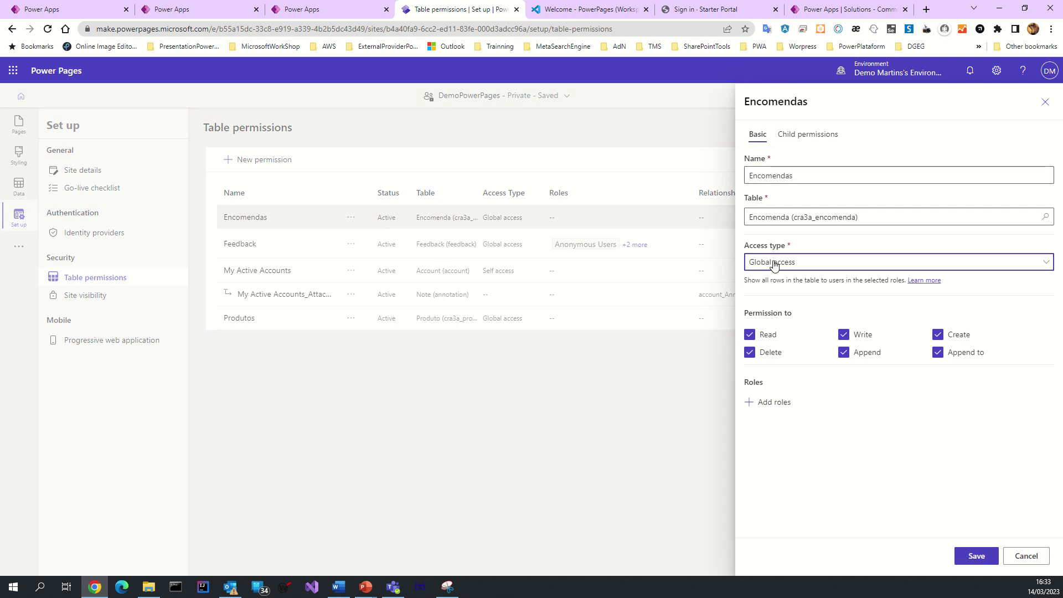
click(774, 265)
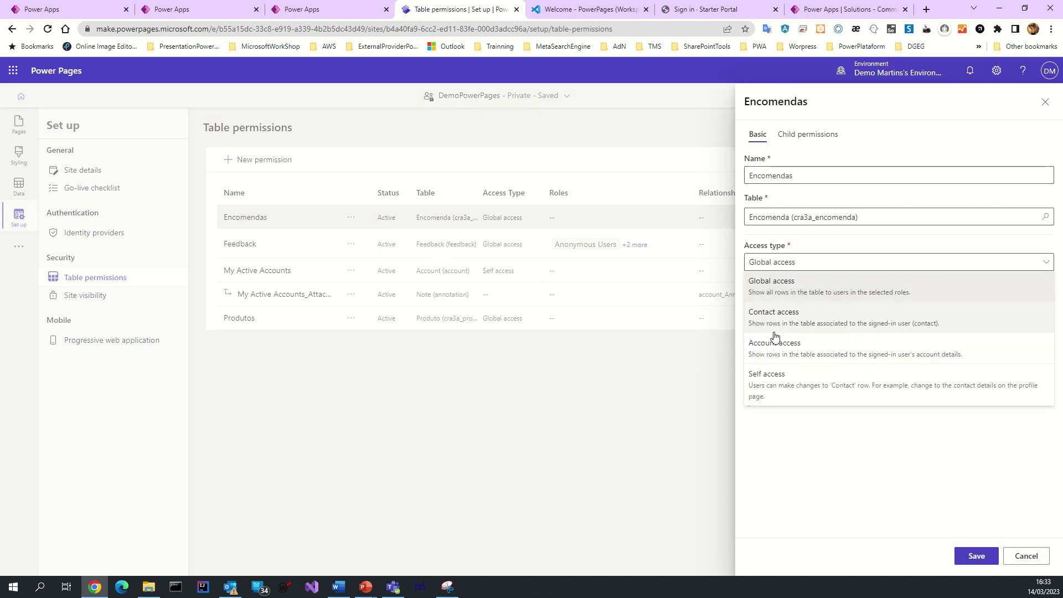
click(771, 380)
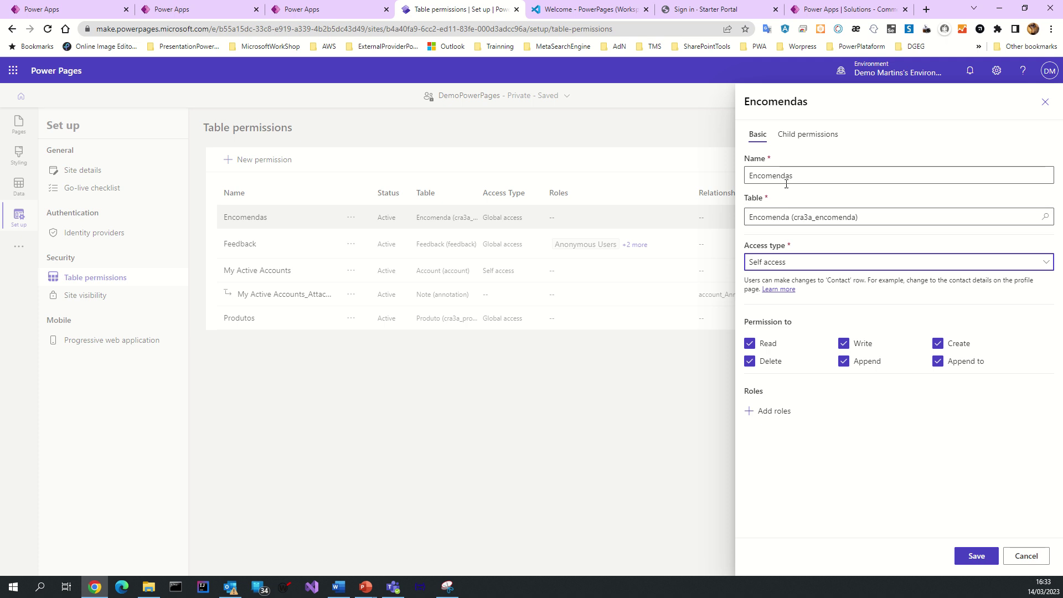
Assign the Authenticated Users role to the Encomendas table permission and save it.
click(804, 135)
click(758, 138)
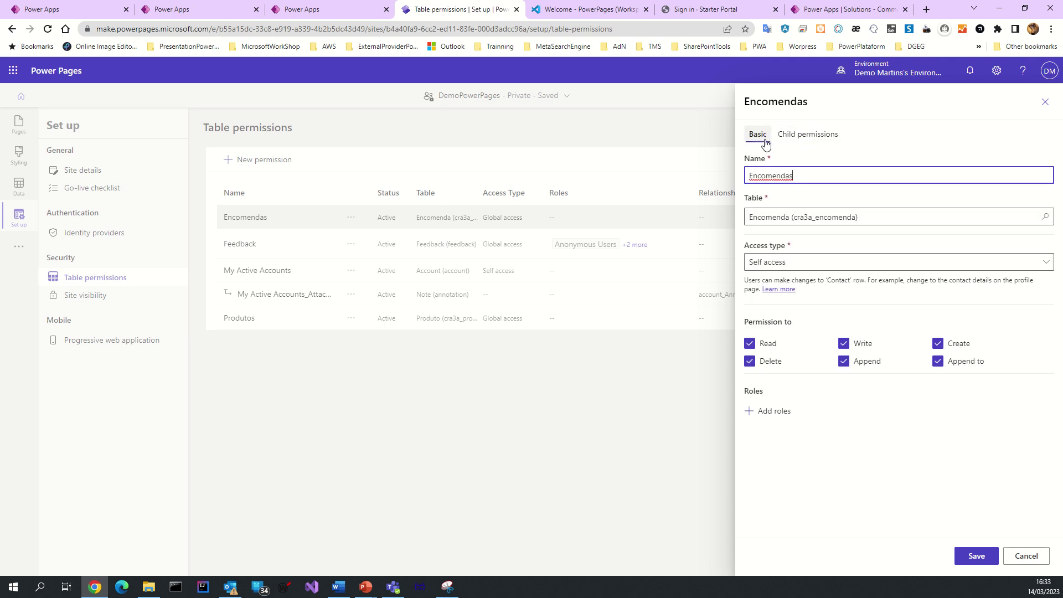
click(779, 412)
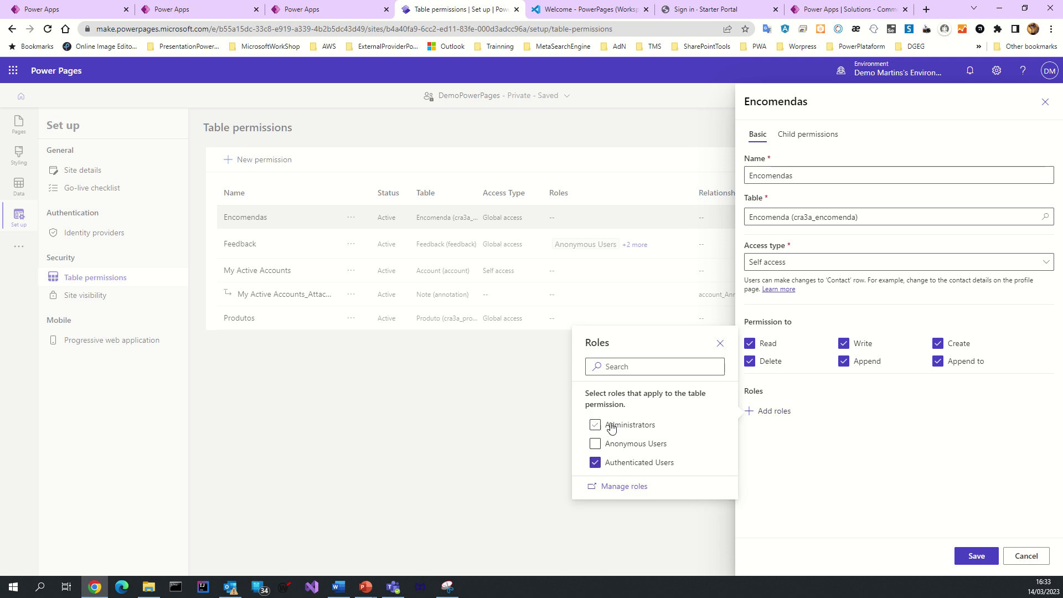
click(720, 343)
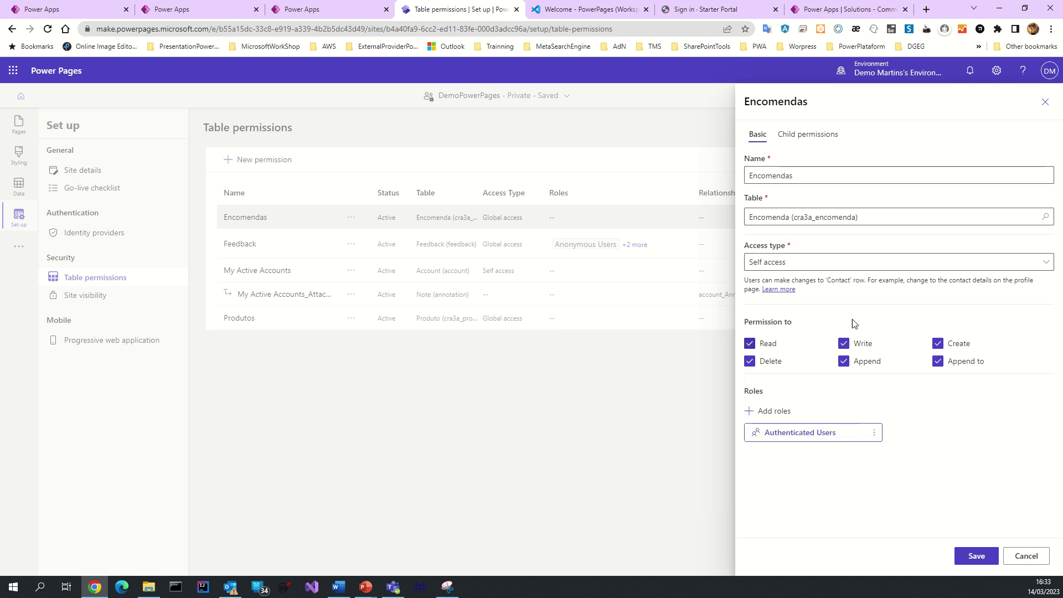
click(974, 557)
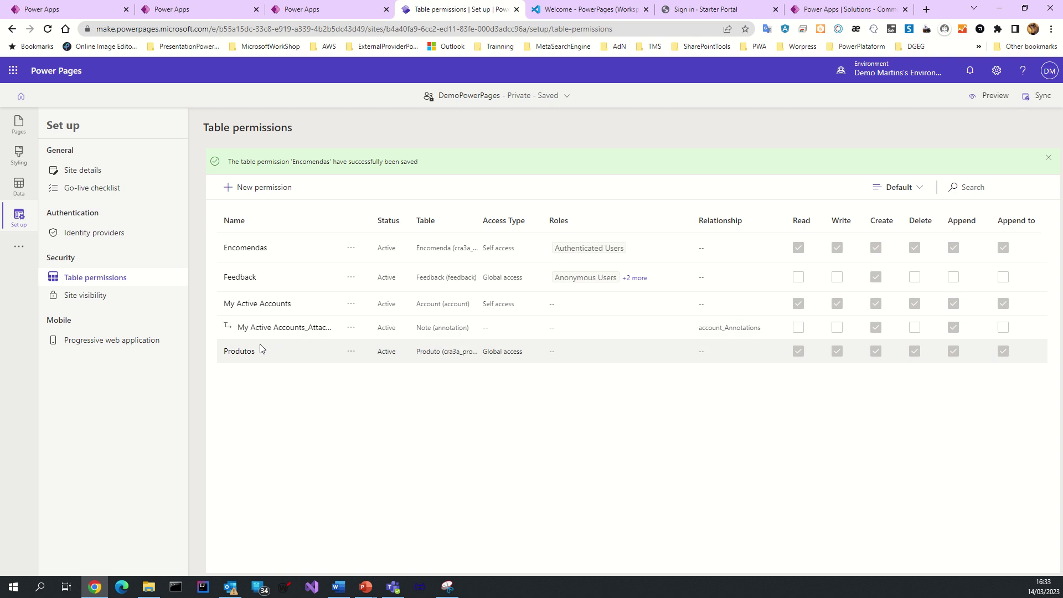
Edit the Produtos table permission and change its access type to Self access.
click(250, 352)
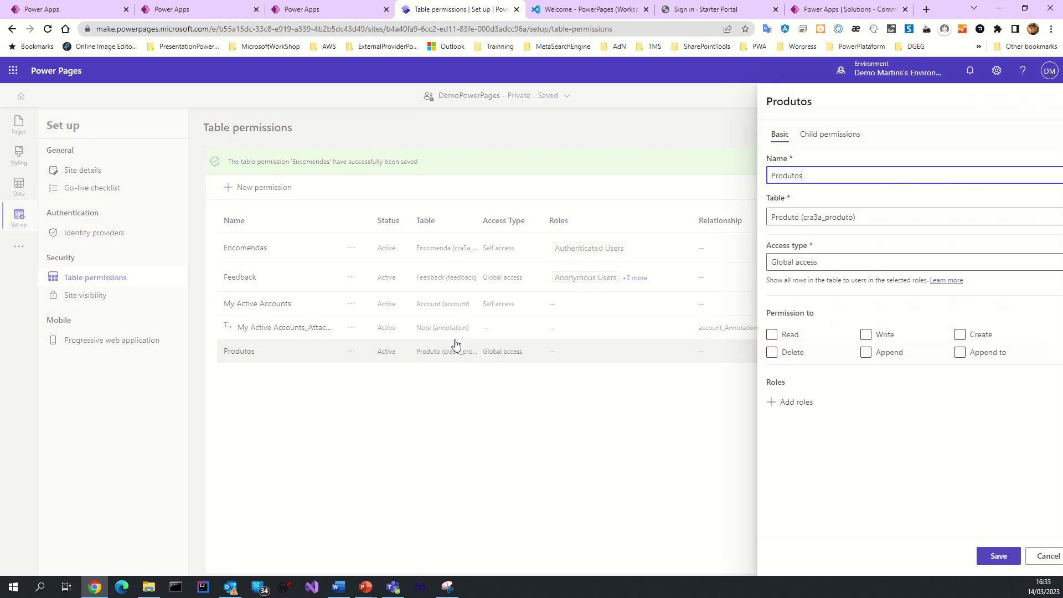
click(784, 265)
click(765, 377)
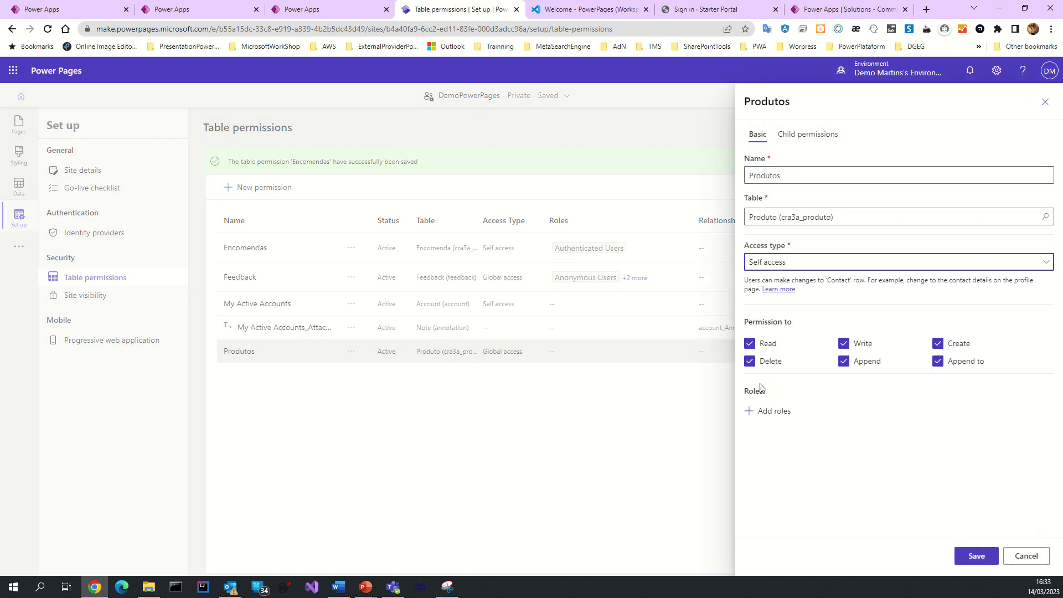
Add the Anonymous Users role to the Produtos permission and save it, accepting that anyone can see the data.
click(758, 415)
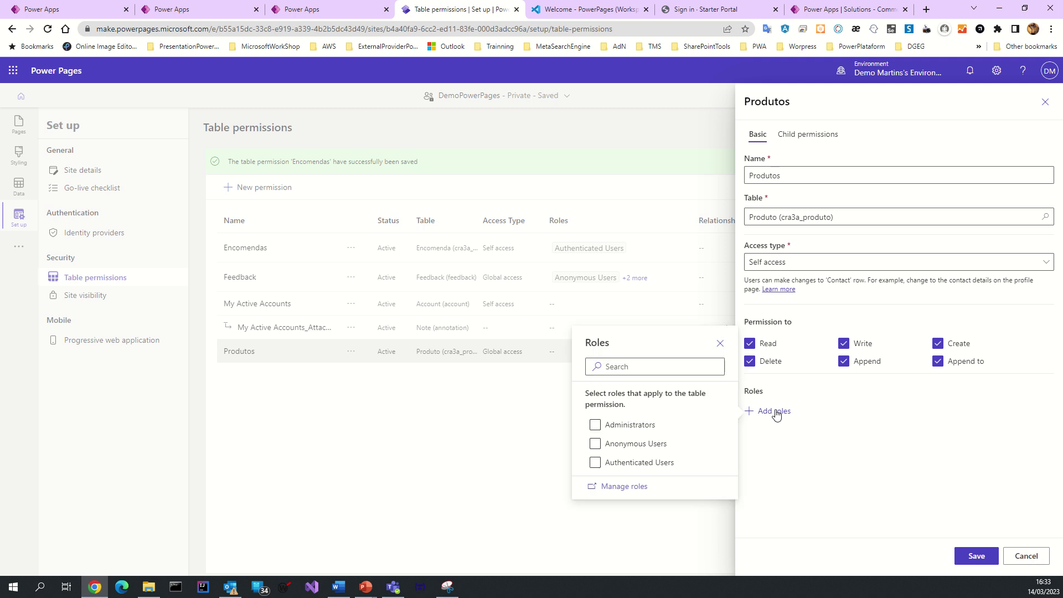
click(595, 444)
click(969, 555)
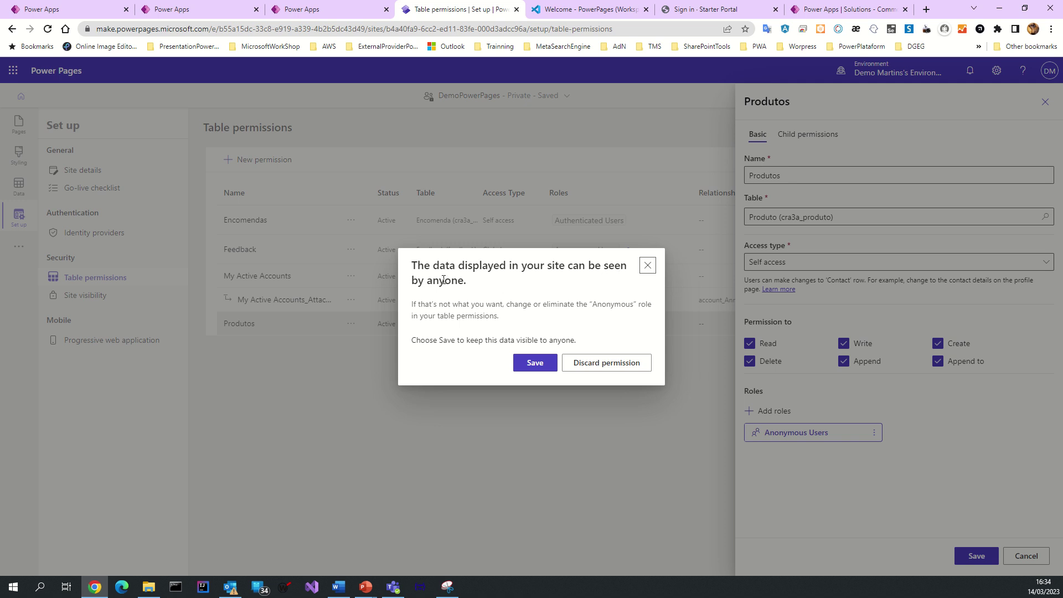
drag(412, 304, 551, 343)
click(532, 363)
click(549, 367)
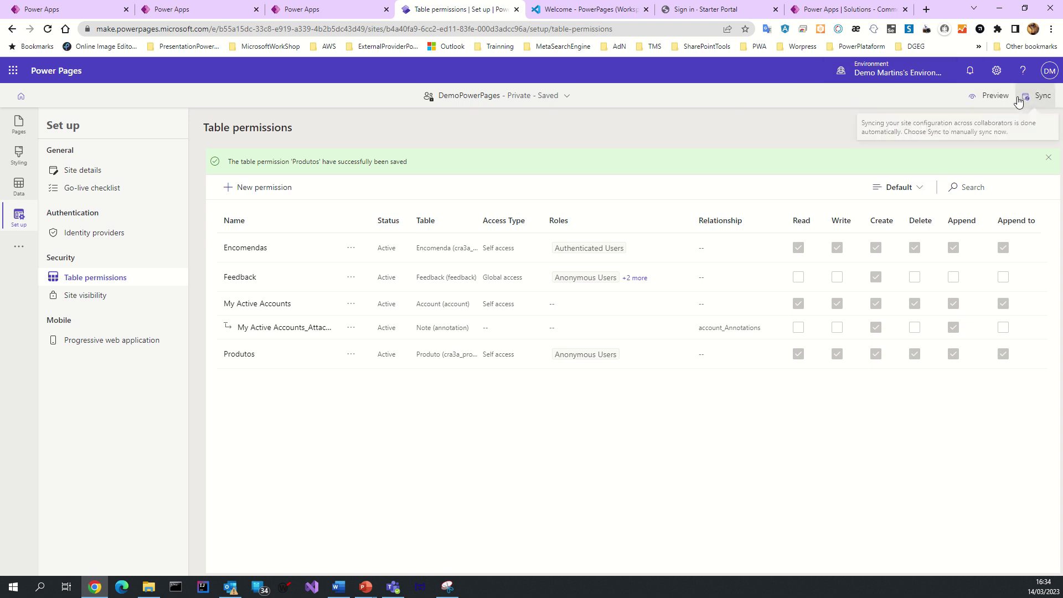
Preview the DemoPowerPages site at desktop size.
click(993, 96)
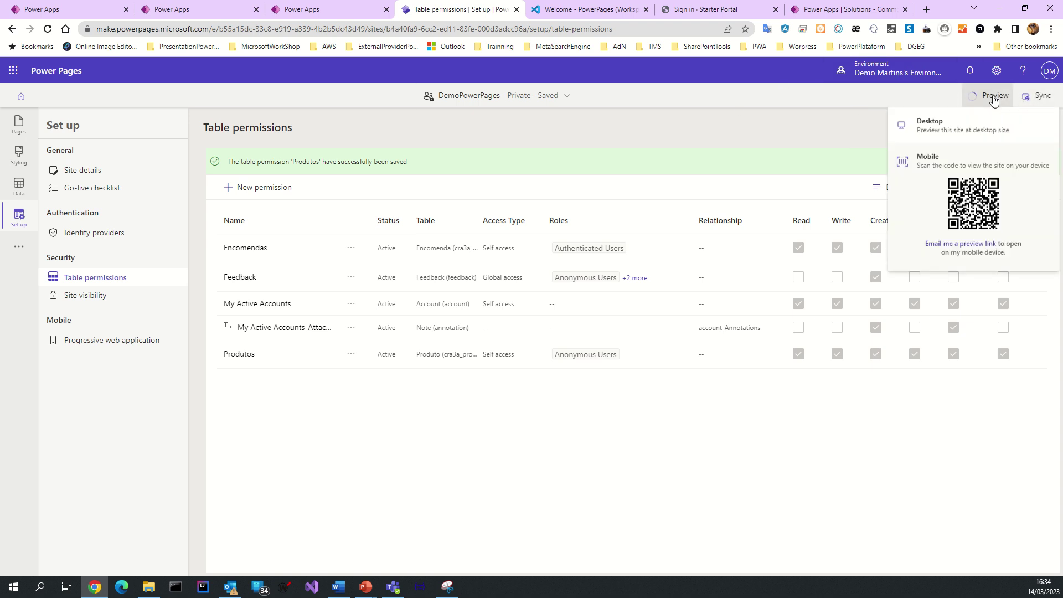
click(965, 133)
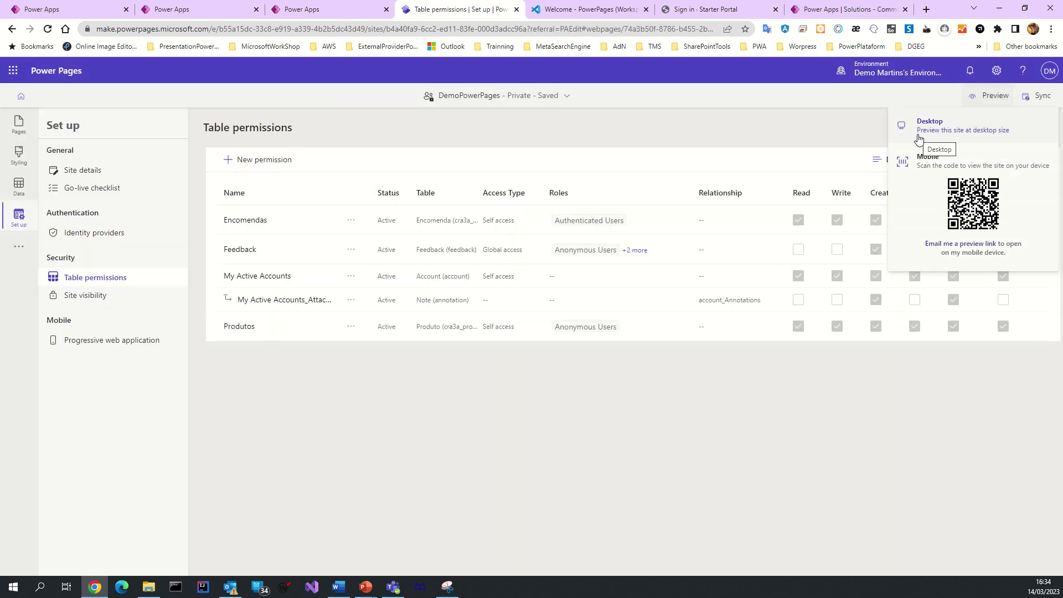
click(919, 138)
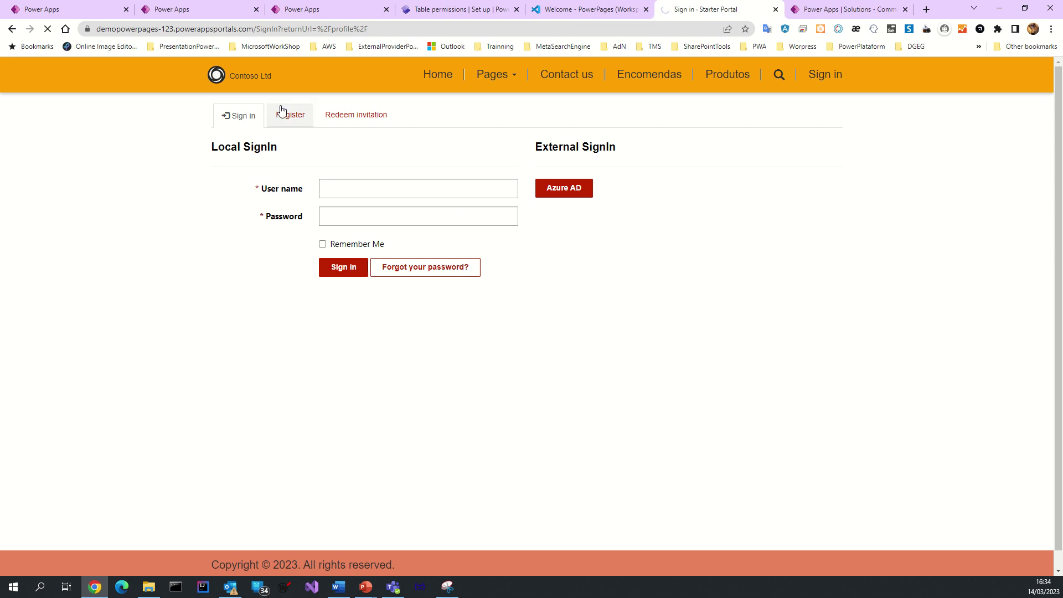
Check the record lists on the Account, Produtos and Encomendas pages as a signed-out visitor.
click(624, 74)
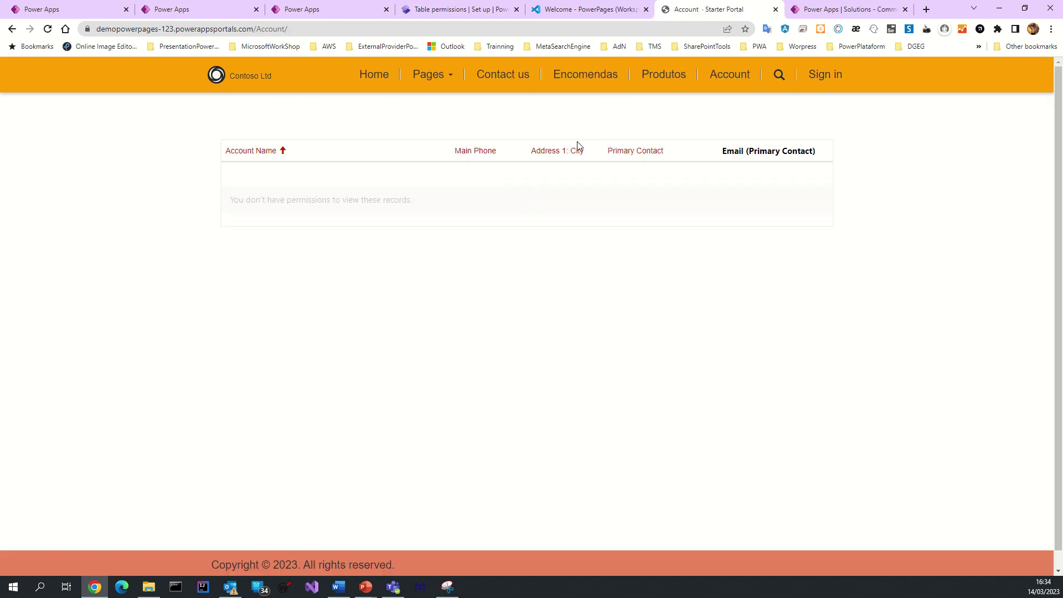
click(732, 78)
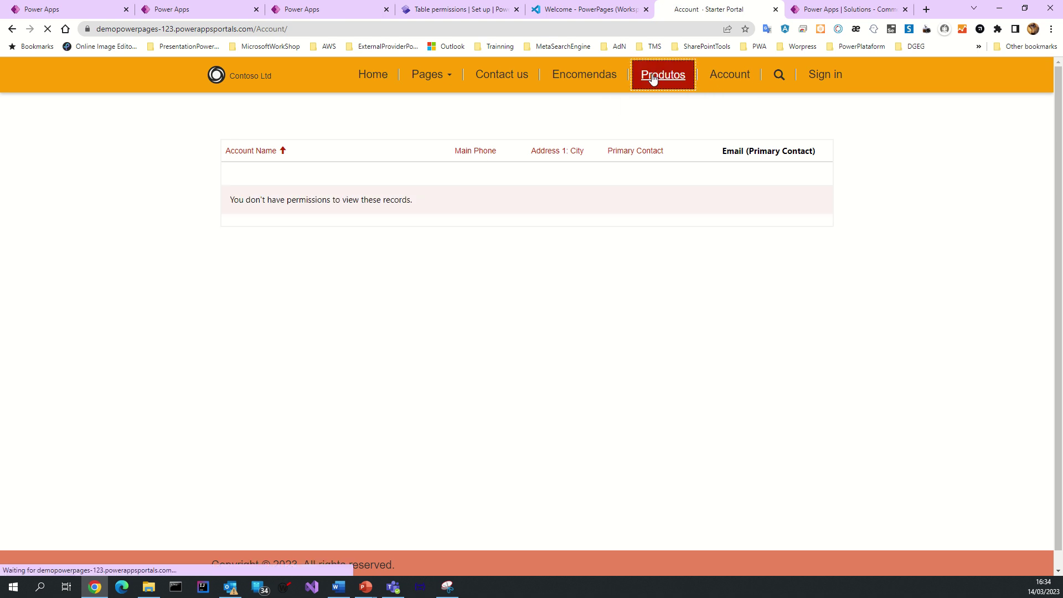
click(654, 78)
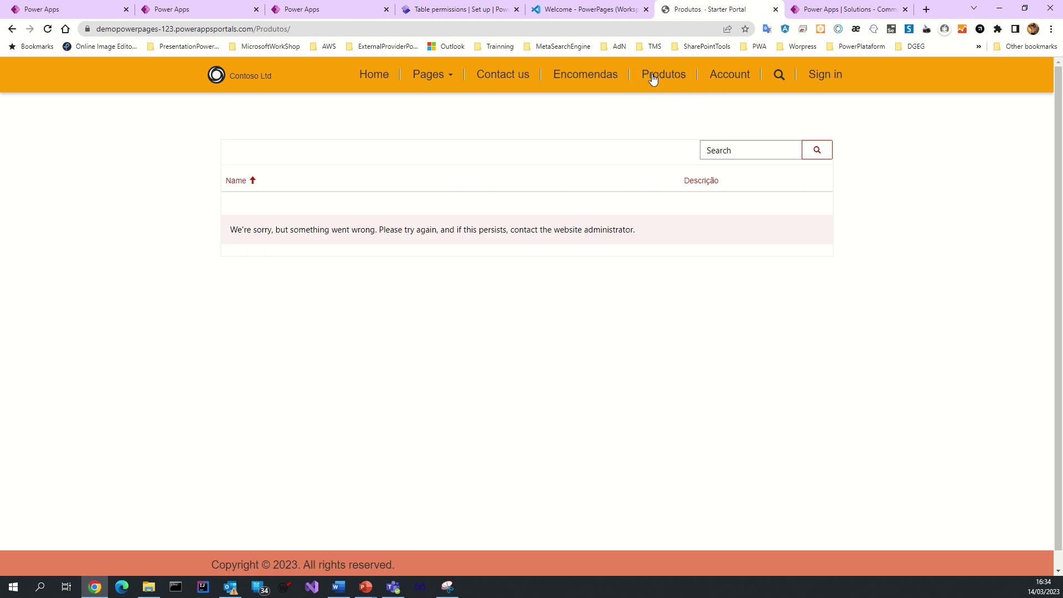
drag(478, 237, 523, 231)
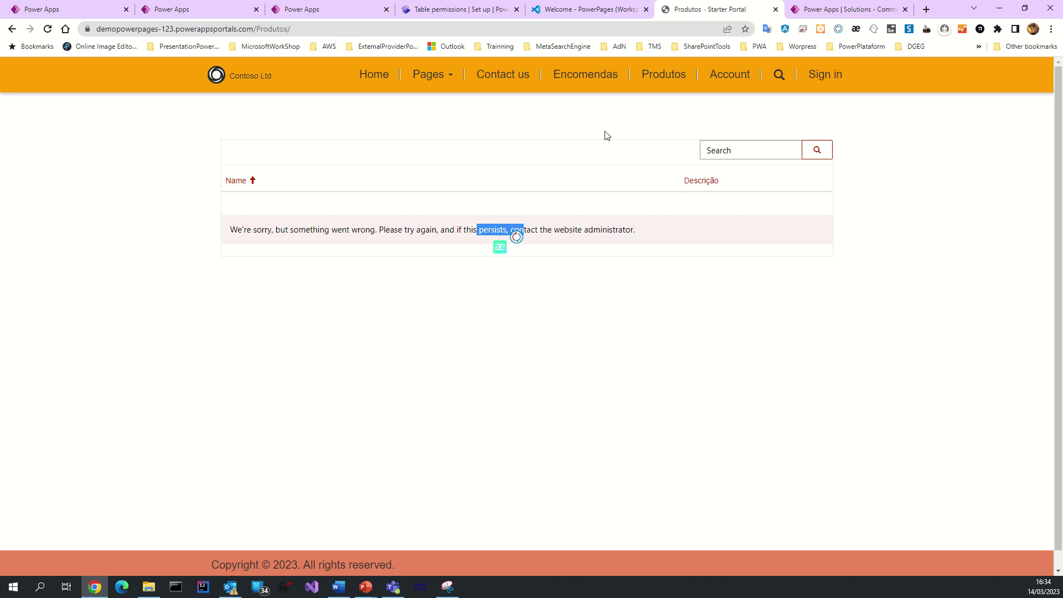
click(565, 67)
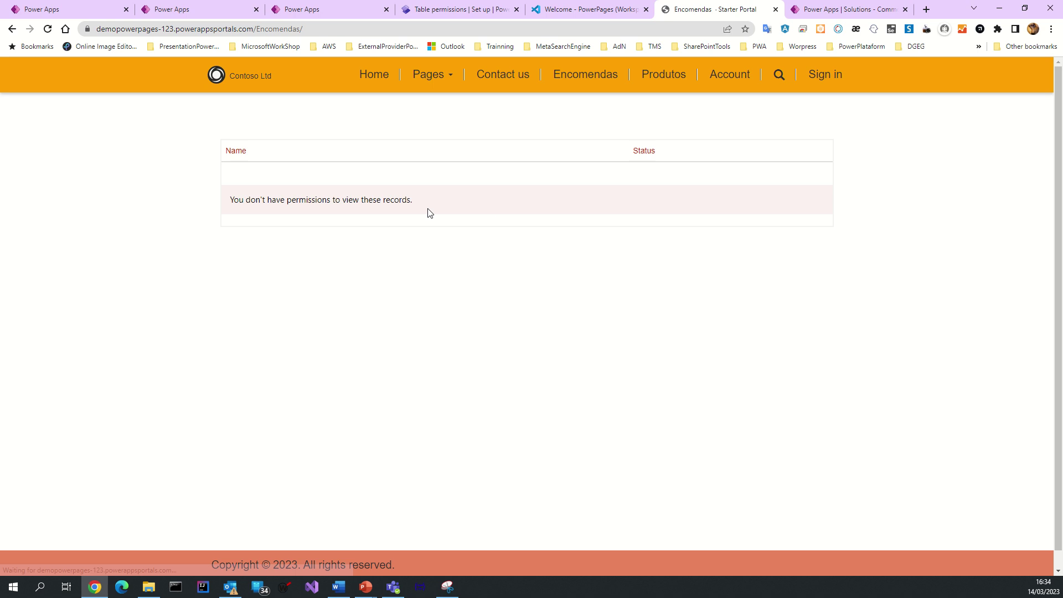
drag(233, 201, 436, 203)
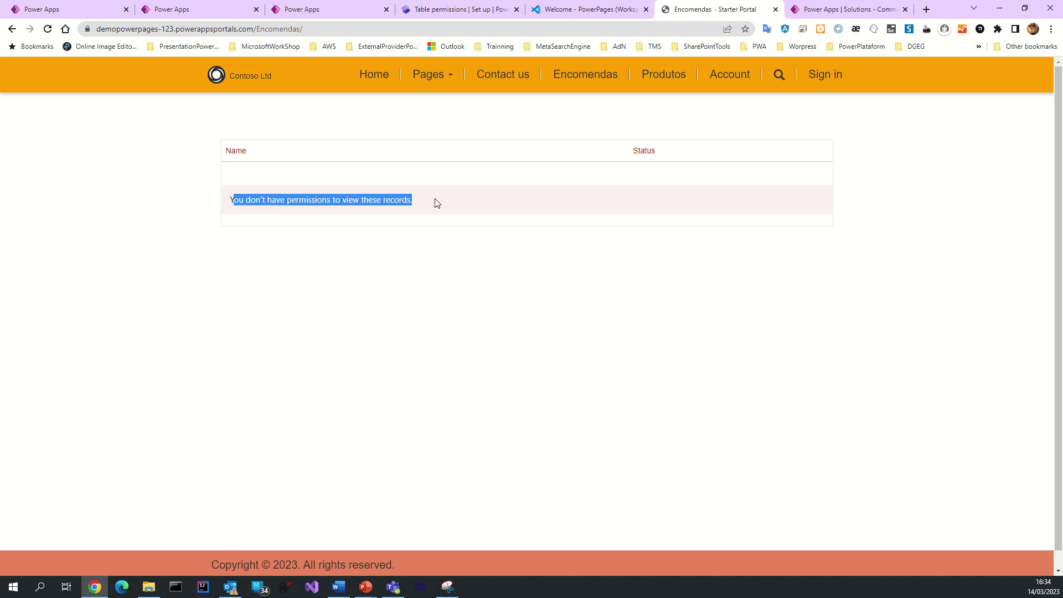
Sign in to the site through Azure AD and review the profile's email and external authentication pages.
click(823, 76)
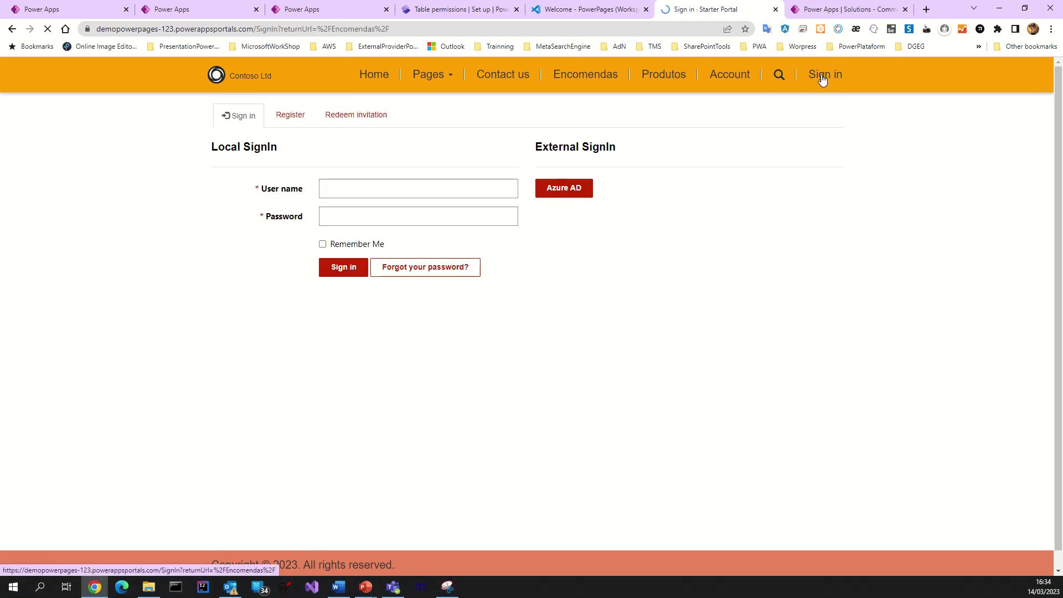
click(580, 194)
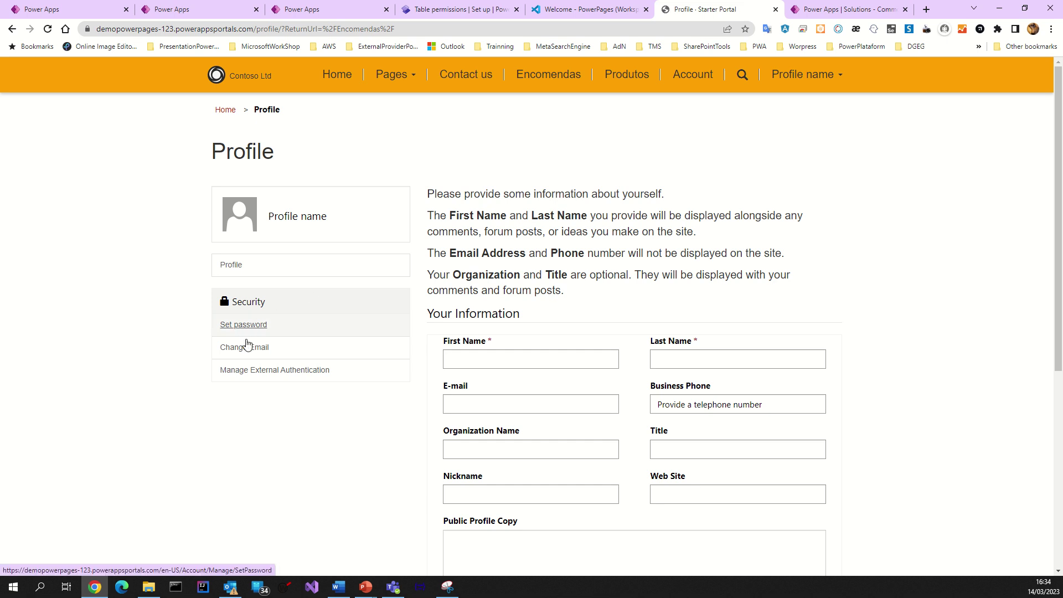
click(257, 356)
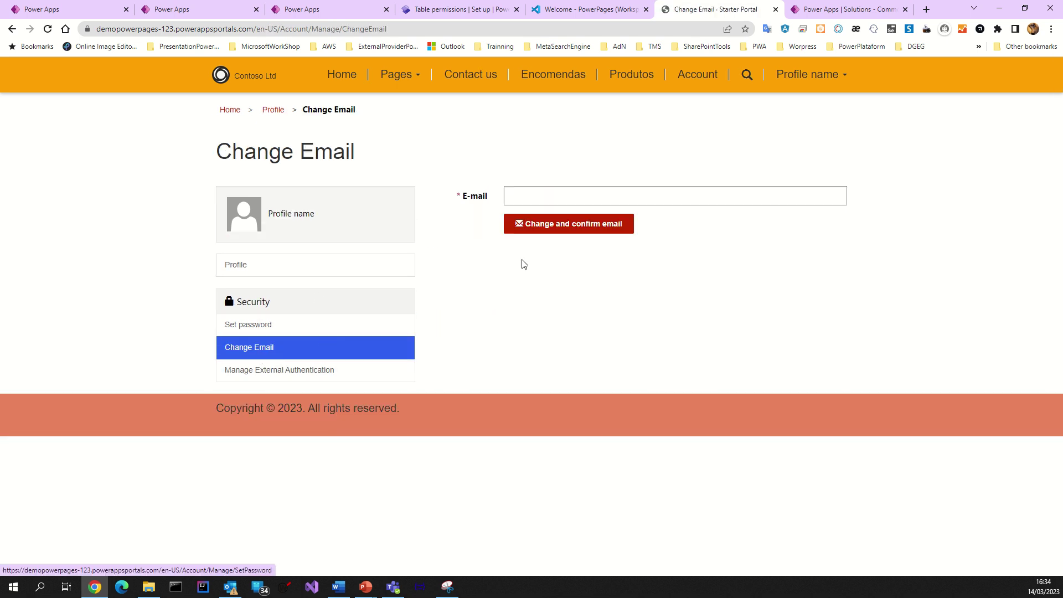
click(299, 371)
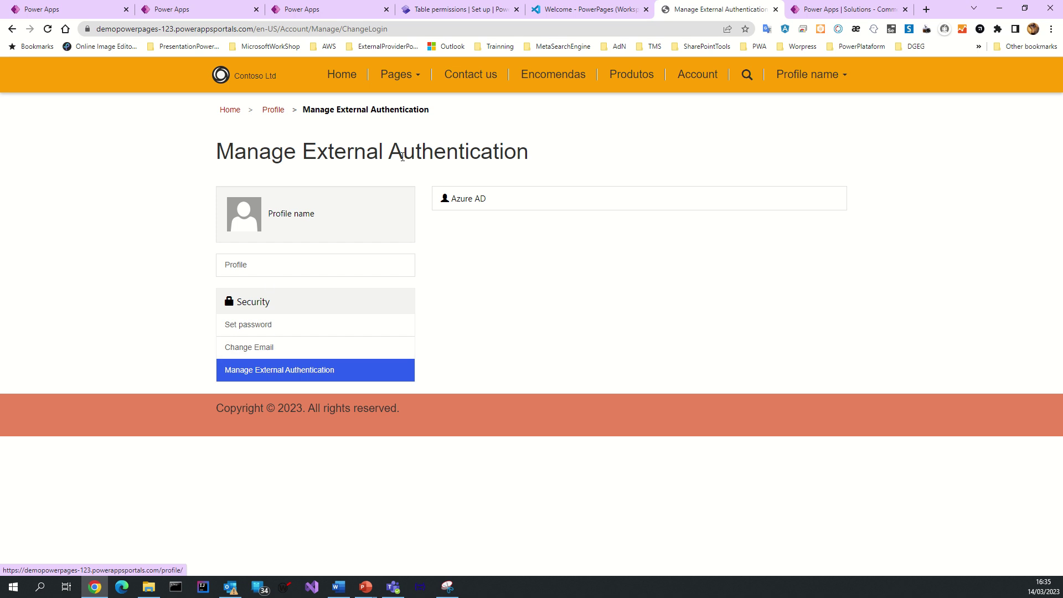
click(274, 110)
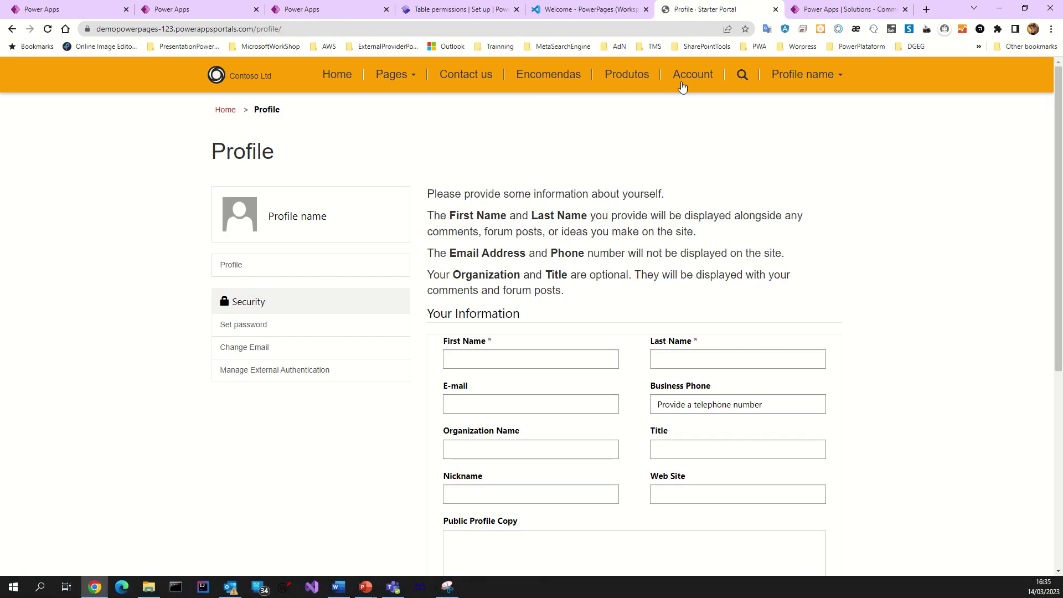
Check the lists on the Account, Produtos and Encomendas pages while signed in.
click(691, 78)
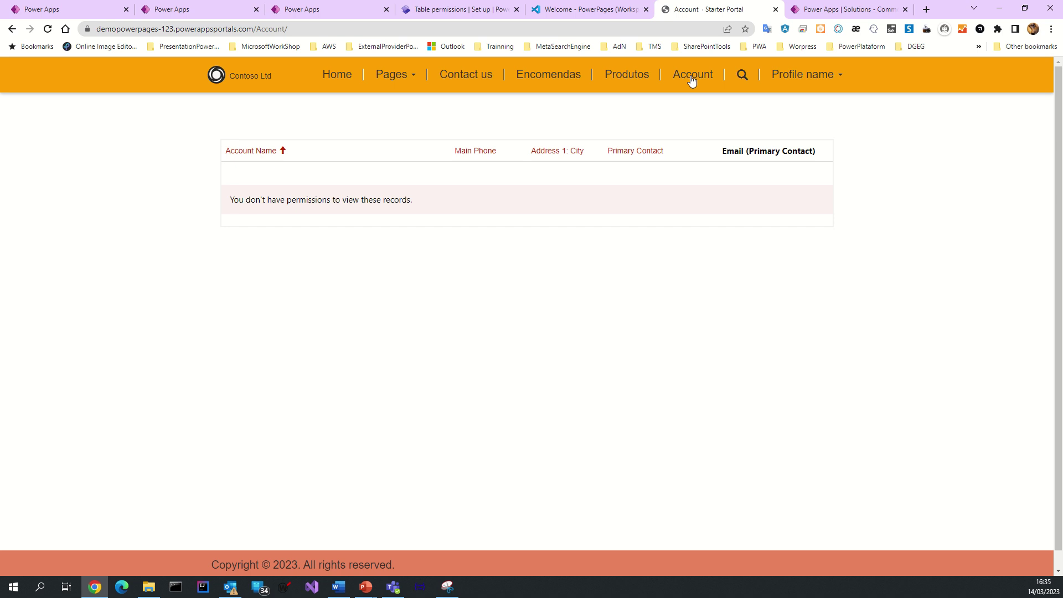
click(621, 79)
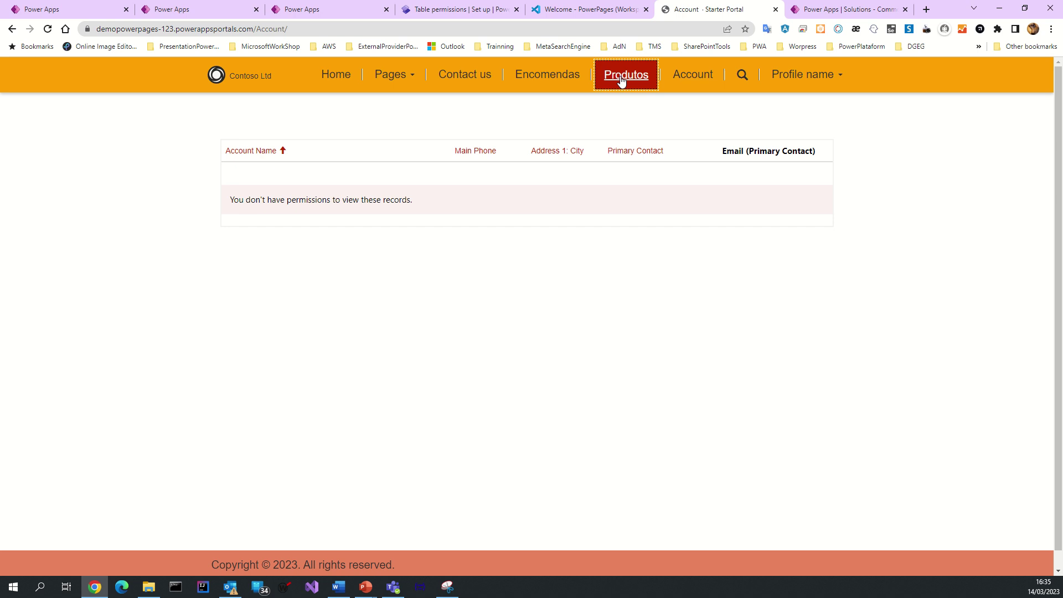
click(567, 83)
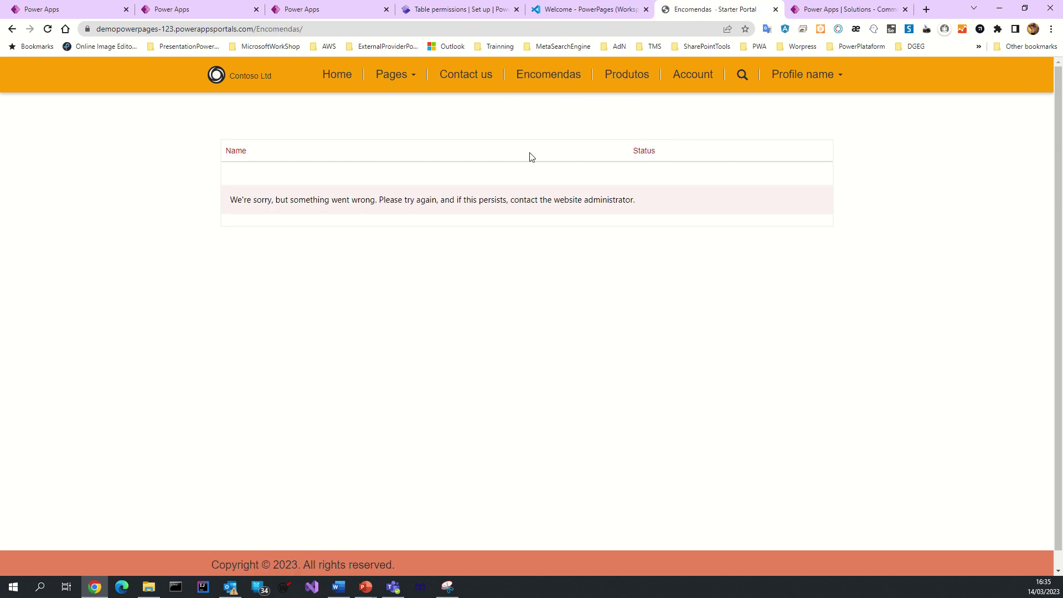
click(627, 78)
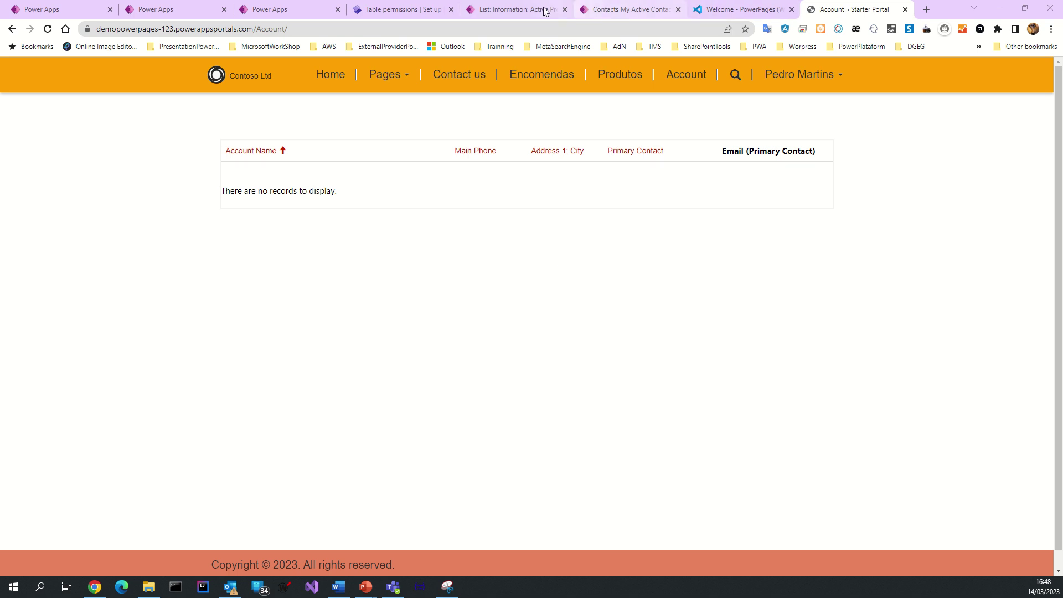
Close the Check Access dialog of the Active Produtos list in Portal Management and return to the site's Account page.
click(512, 9)
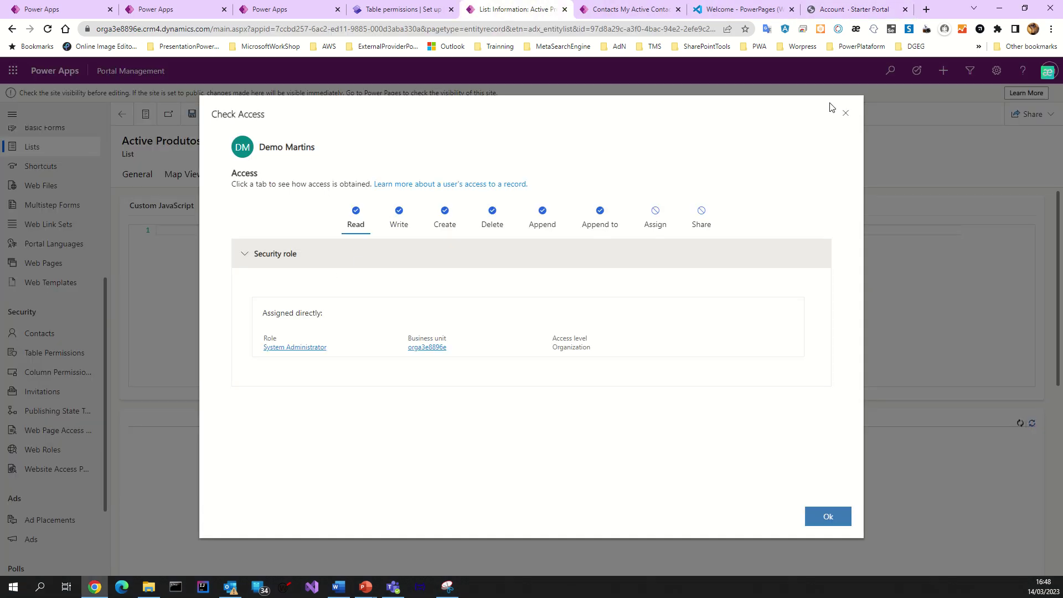
click(846, 112)
click(833, 7)
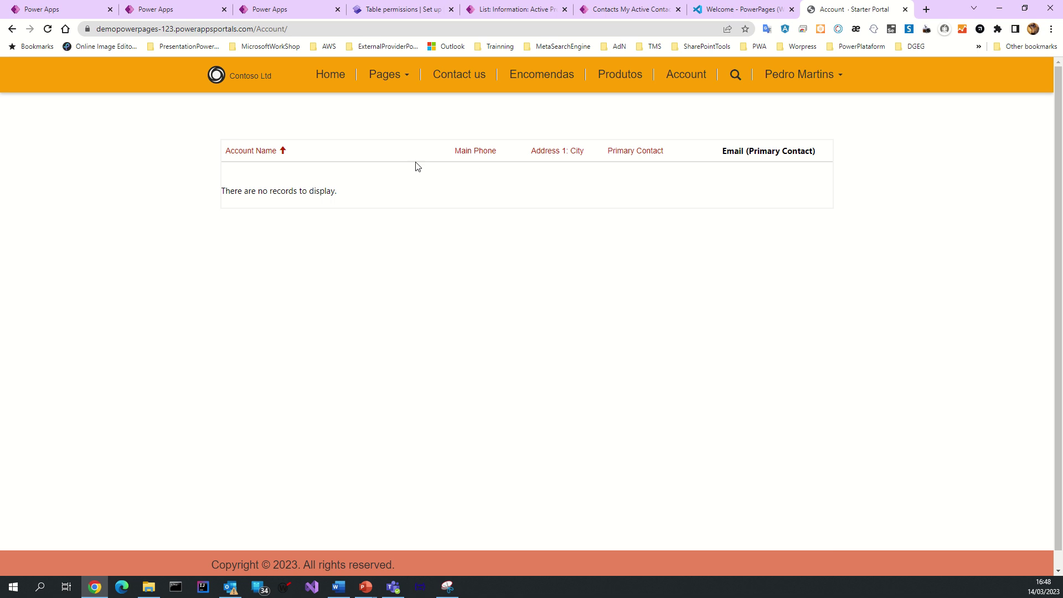
Recheck the records shown on the Encomendas, Produtos and Account pages for the signed-in contact.
click(541, 77)
click(622, 77)
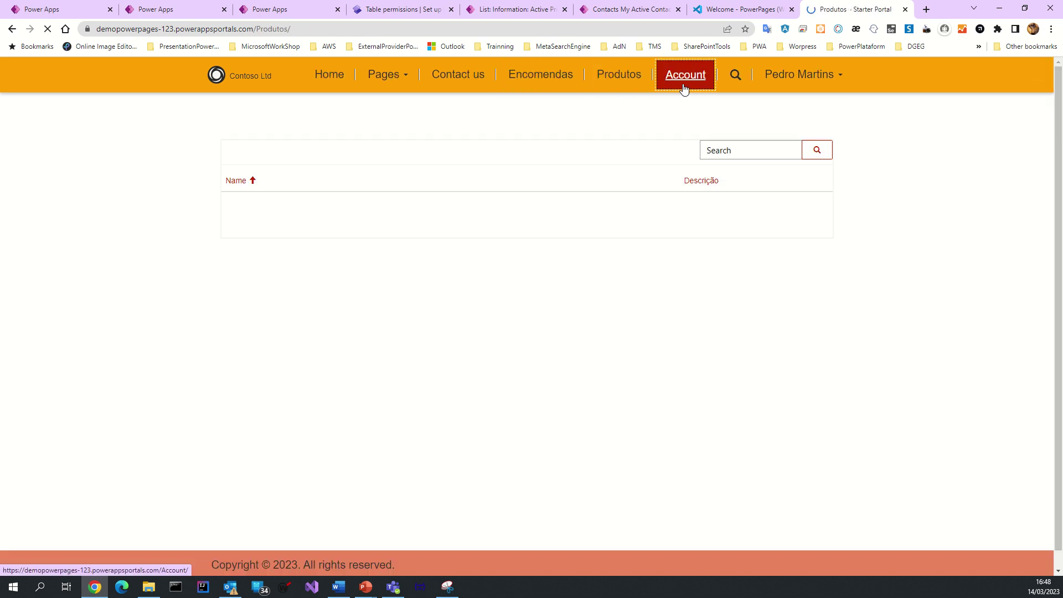
click(685, 86)
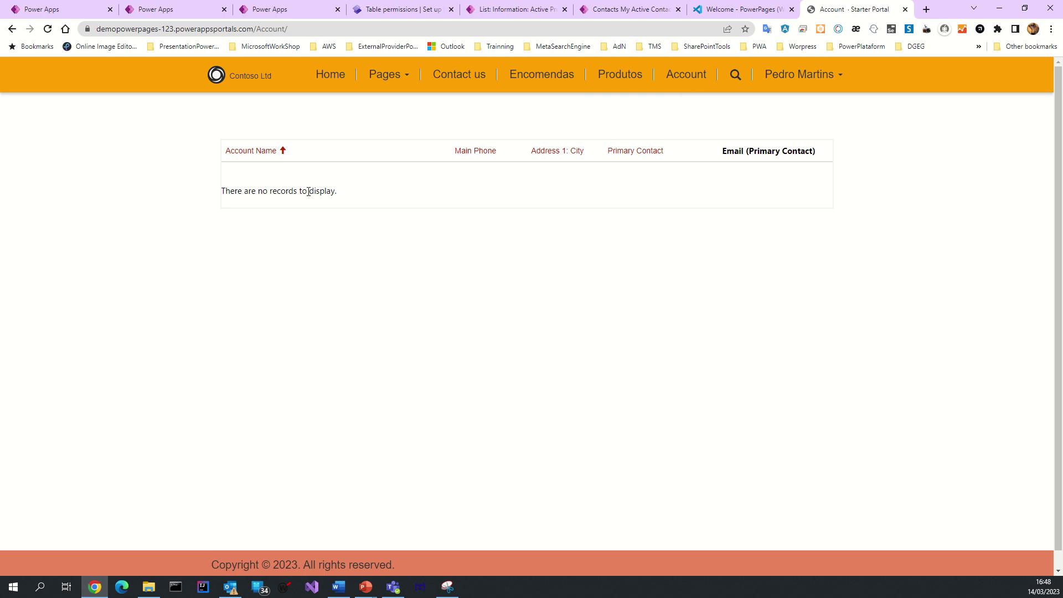
drag(226, 191, 347, 195)
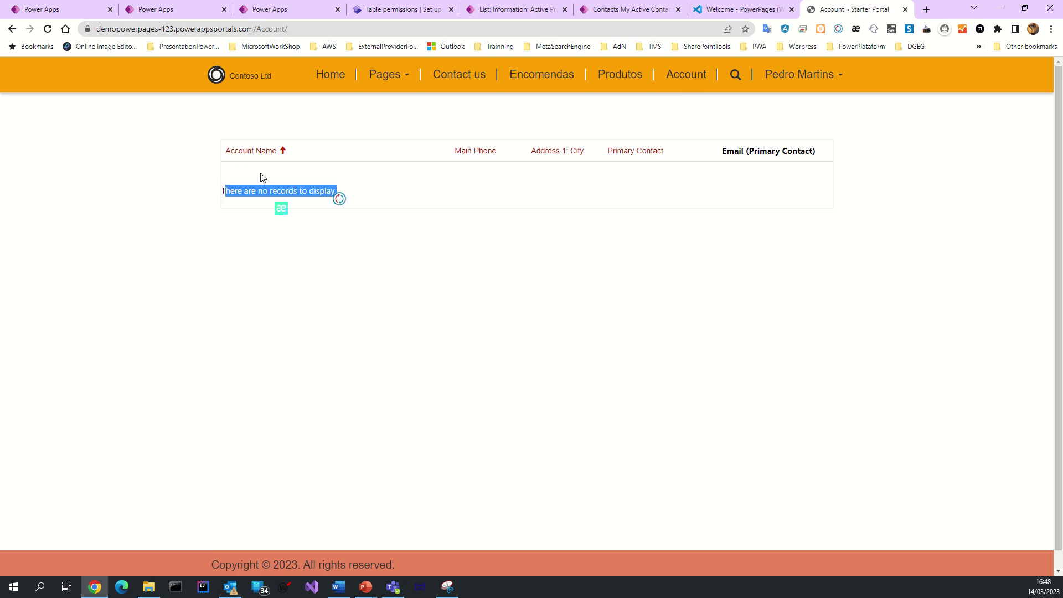
click(608, 71)
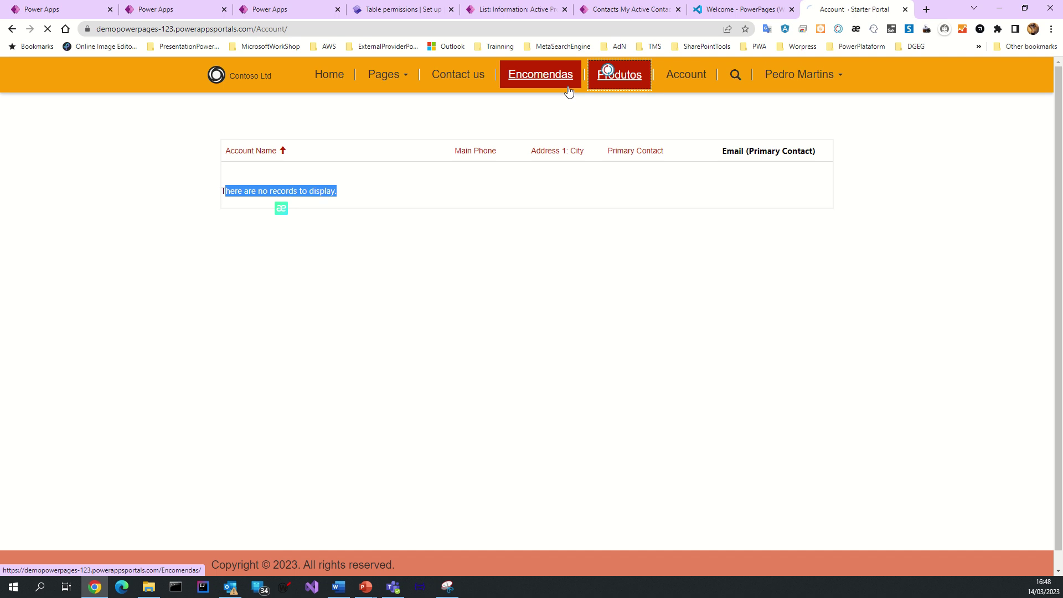
click(541, 78)
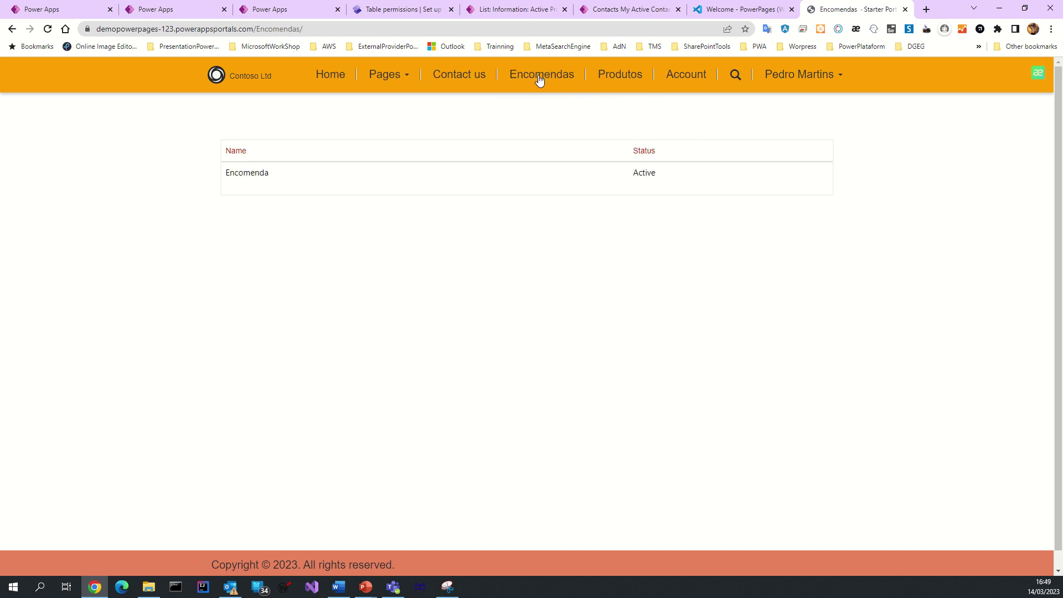
double_click(253, 171)
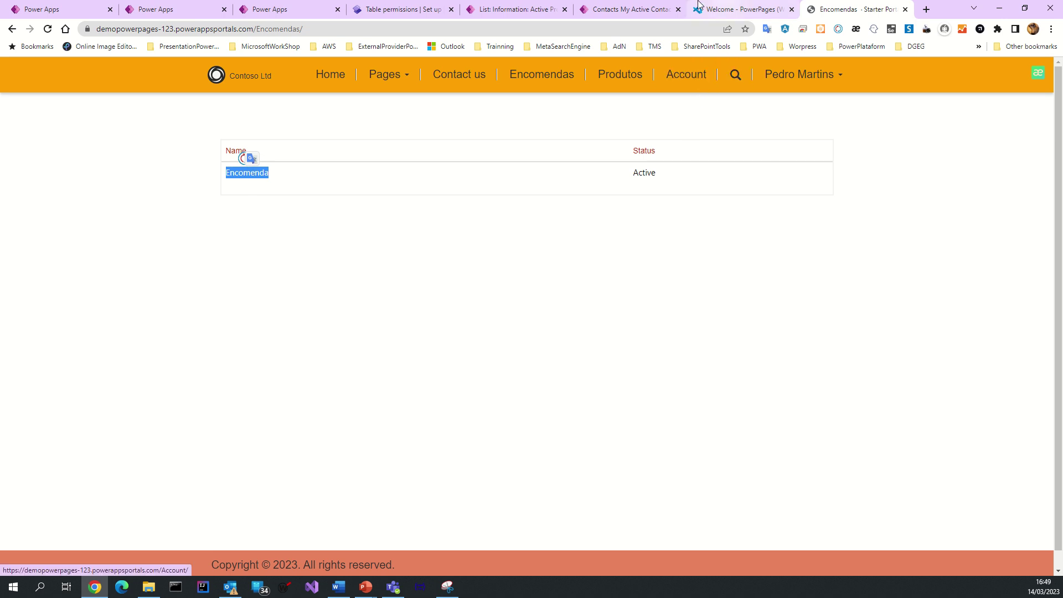
Sign out of the site, check the Encomendas list as an anonymous visitor, and sign back in through Azure AD.
click(615, 10)
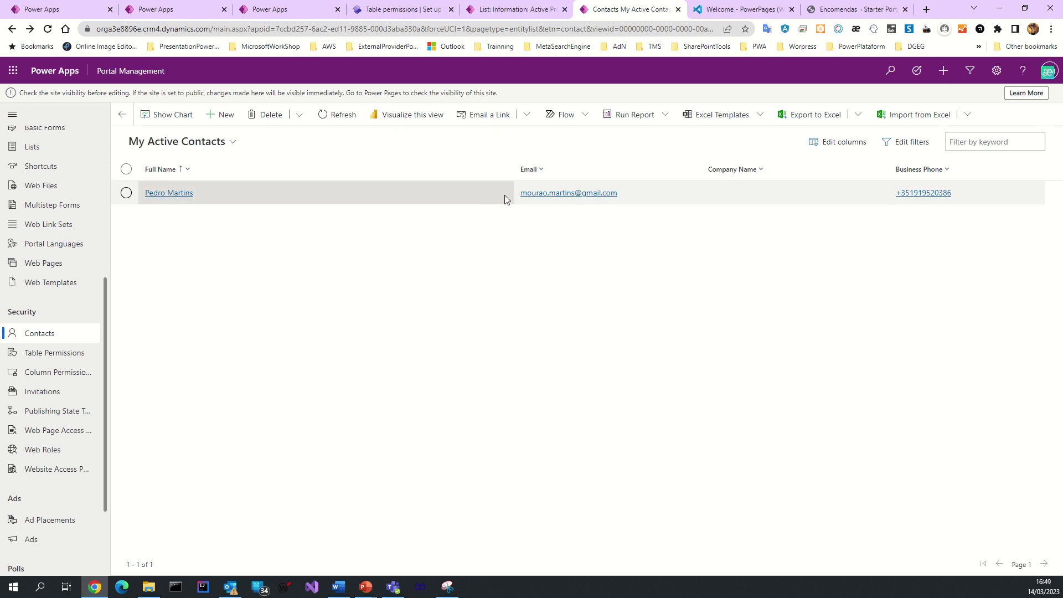
click(851, 11)
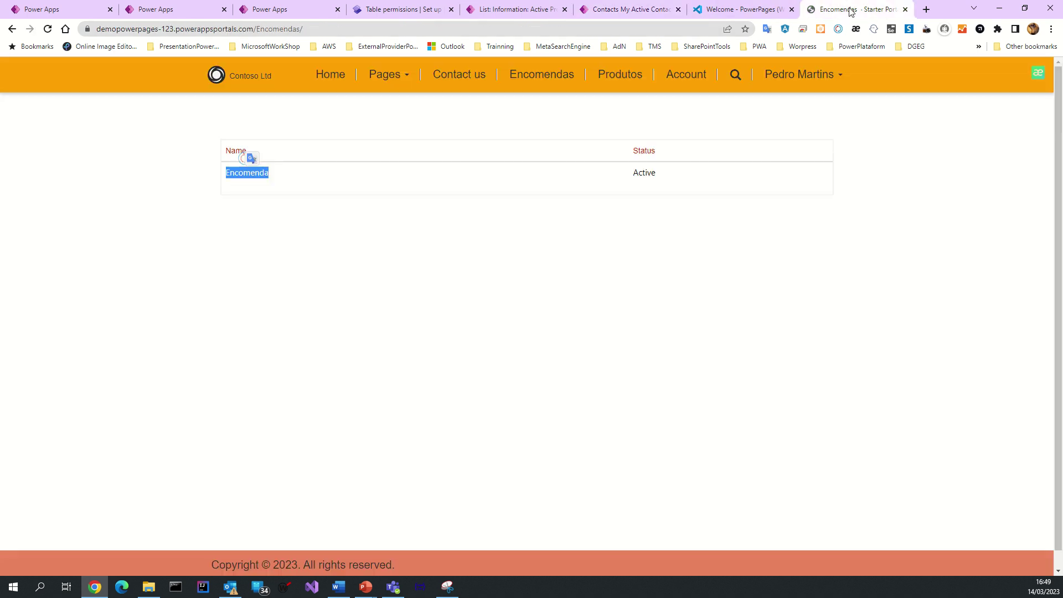
click(781, 67)
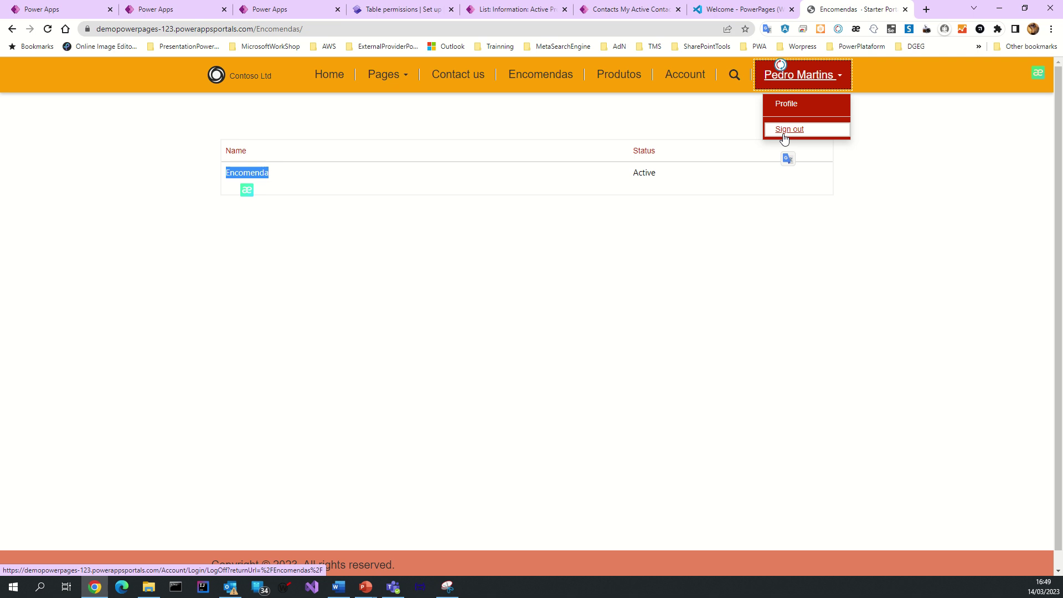
click(785, 133)
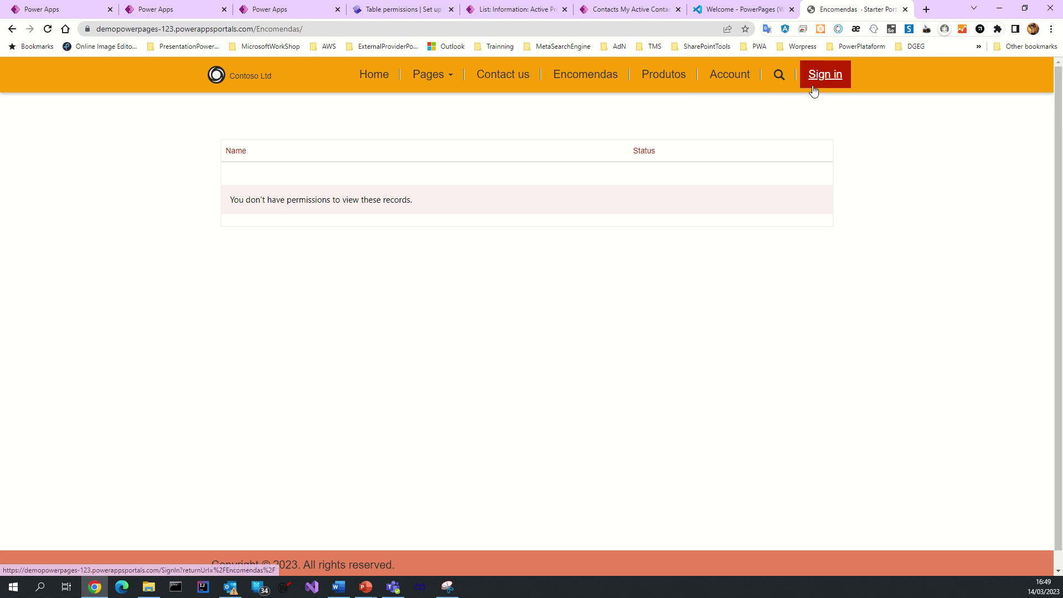
drag(235, 199, 464, 213)
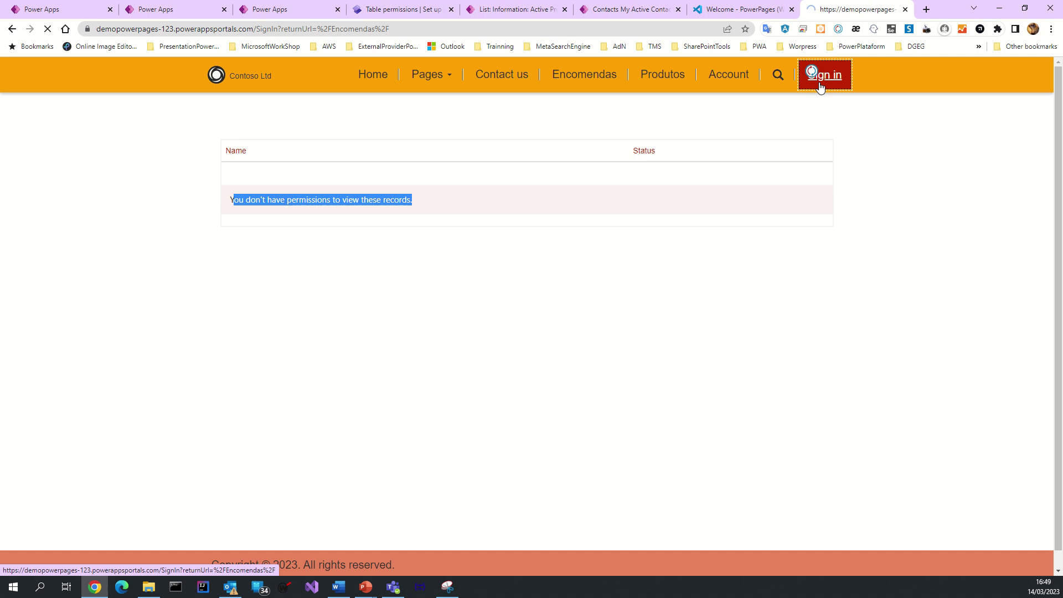
click(562, 191)
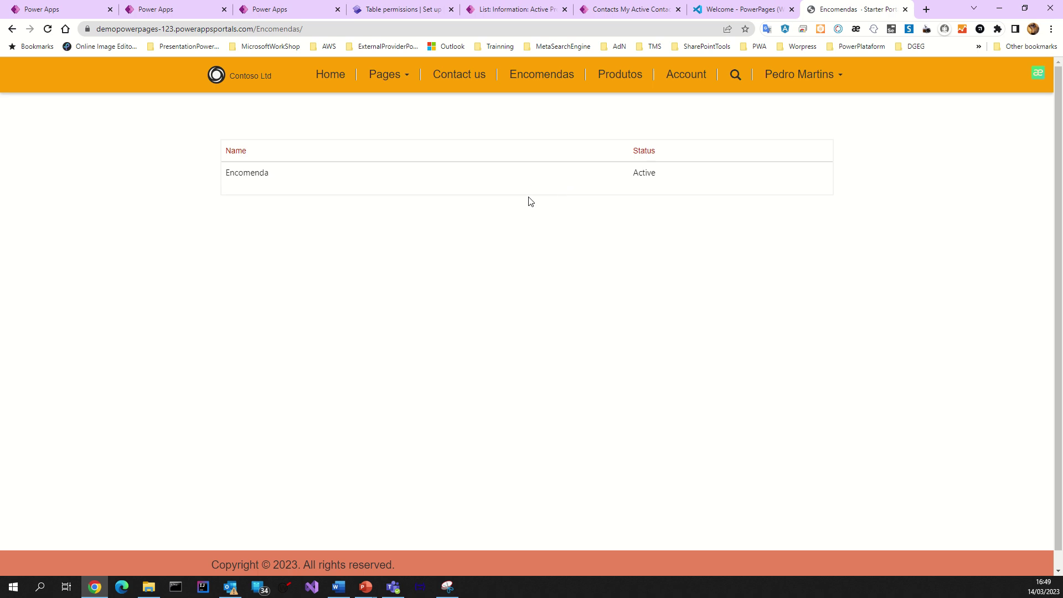
Open the signed-in contact's Profile page and review the fields under Your Information.
click(791, 75)
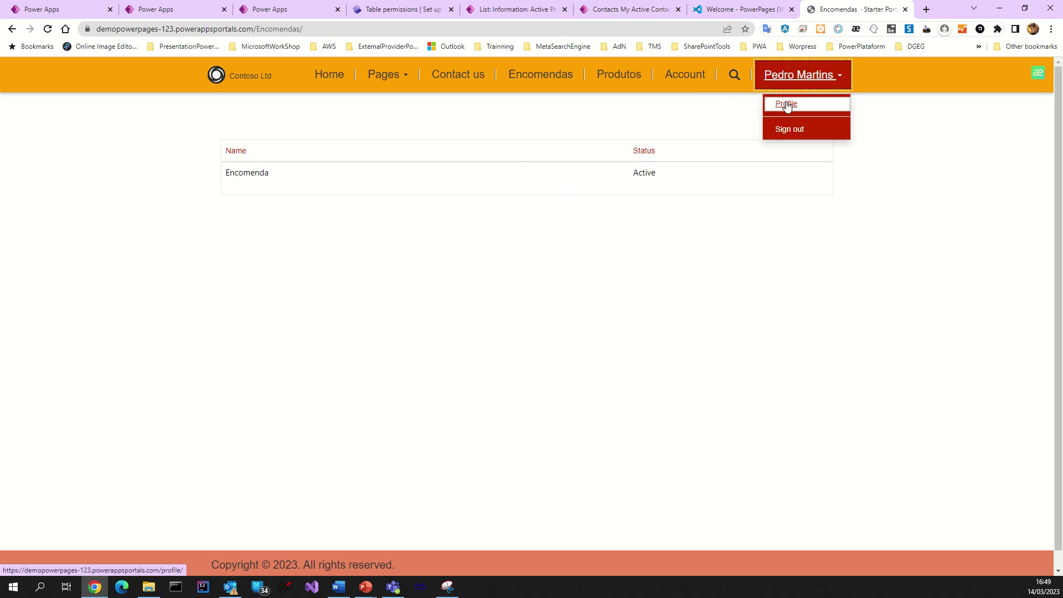
click(781, 108)
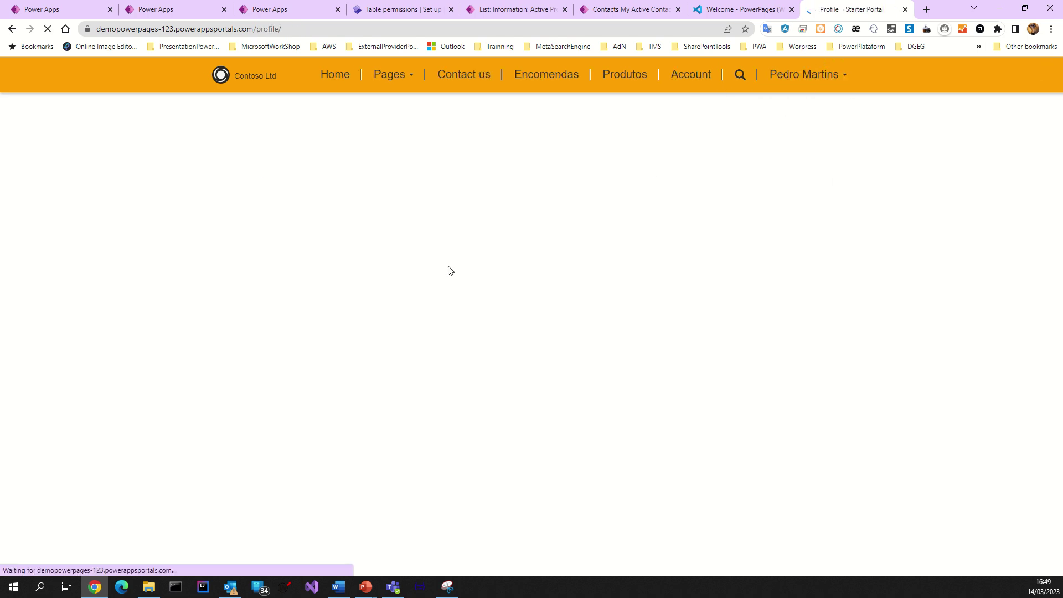
scroll(490, 288, down, 3)
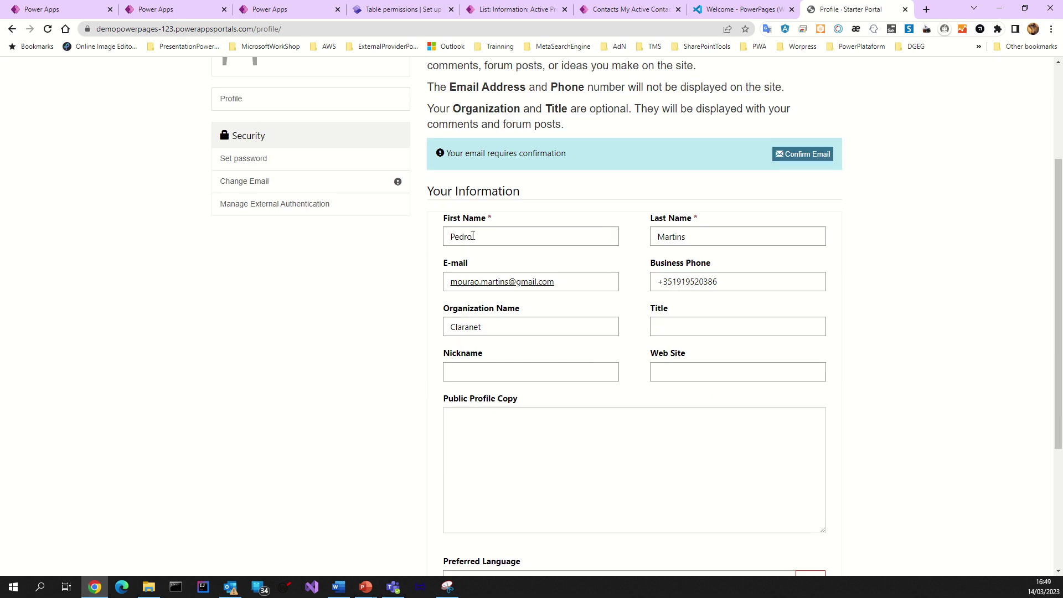
scroll(543, 344, down, 4)
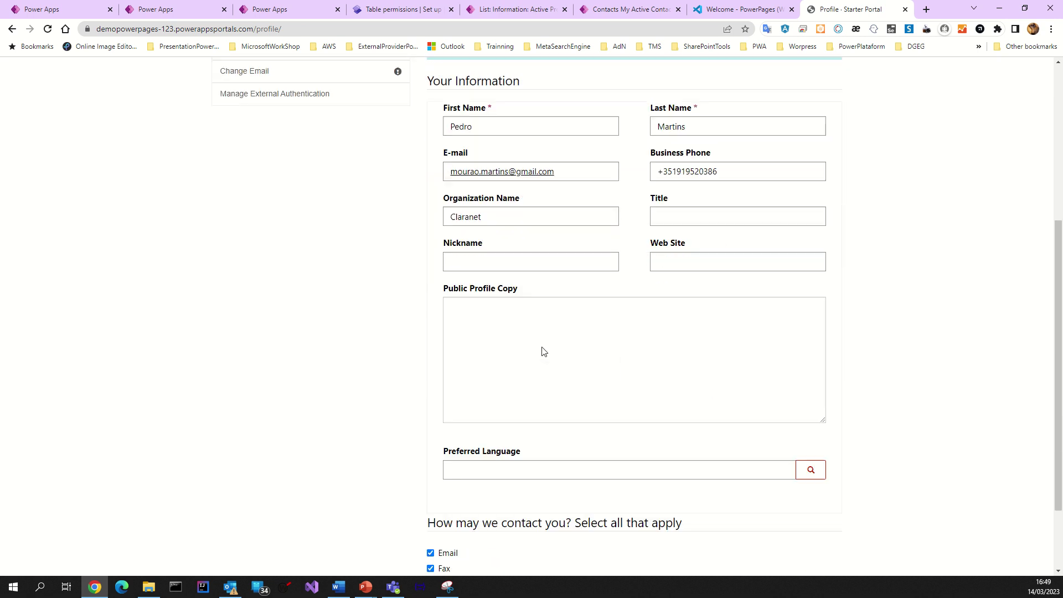
scroll(469, 361, up, 4)
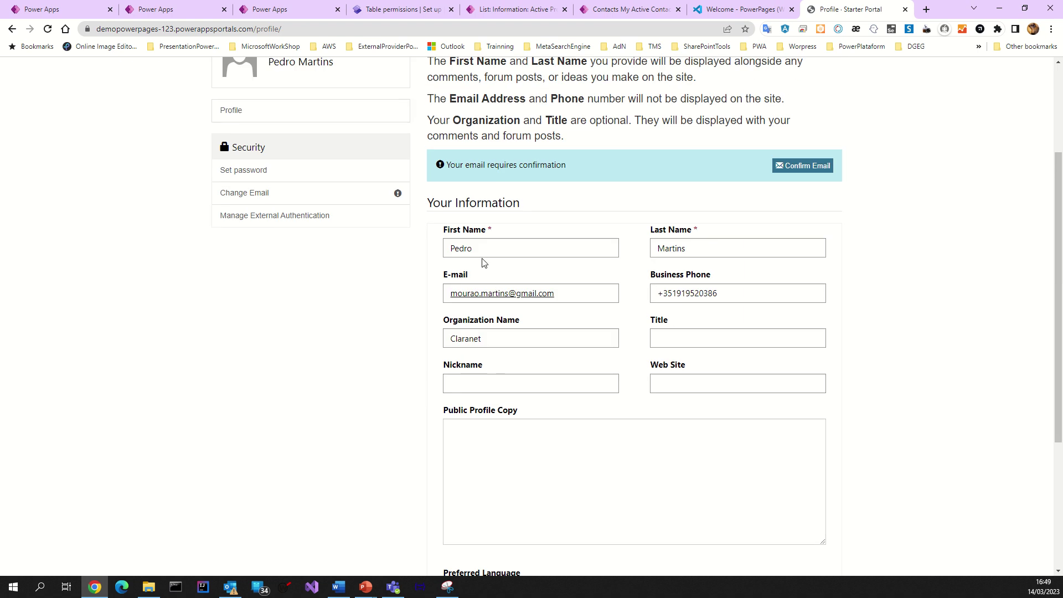
scroll(485, 262, up, 3)
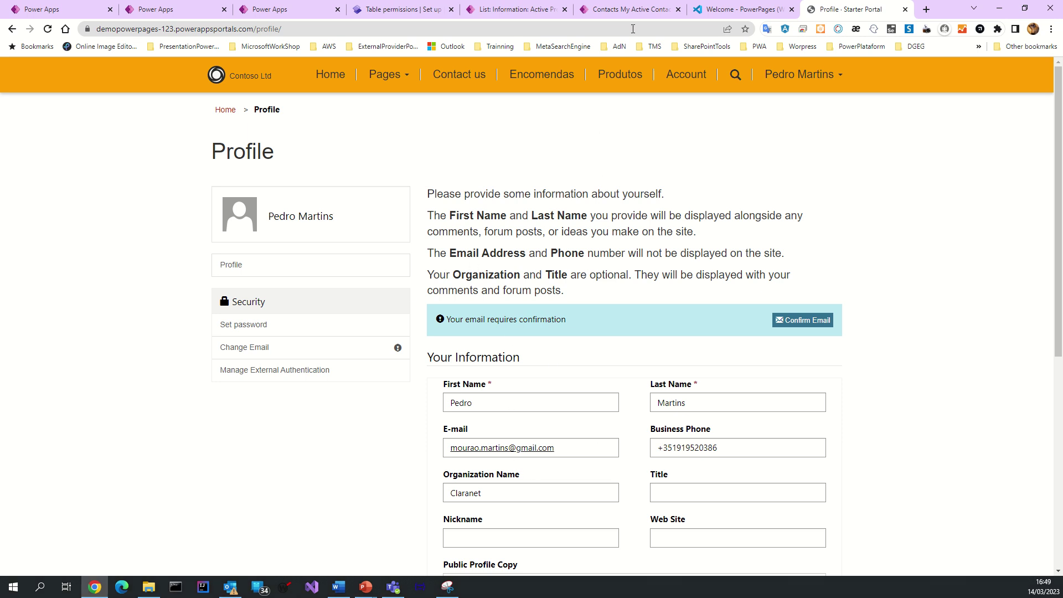
Open the portal contact's record in Portal Management, view its Assign Contact dialog and close it without assigning.
click(628, 9)
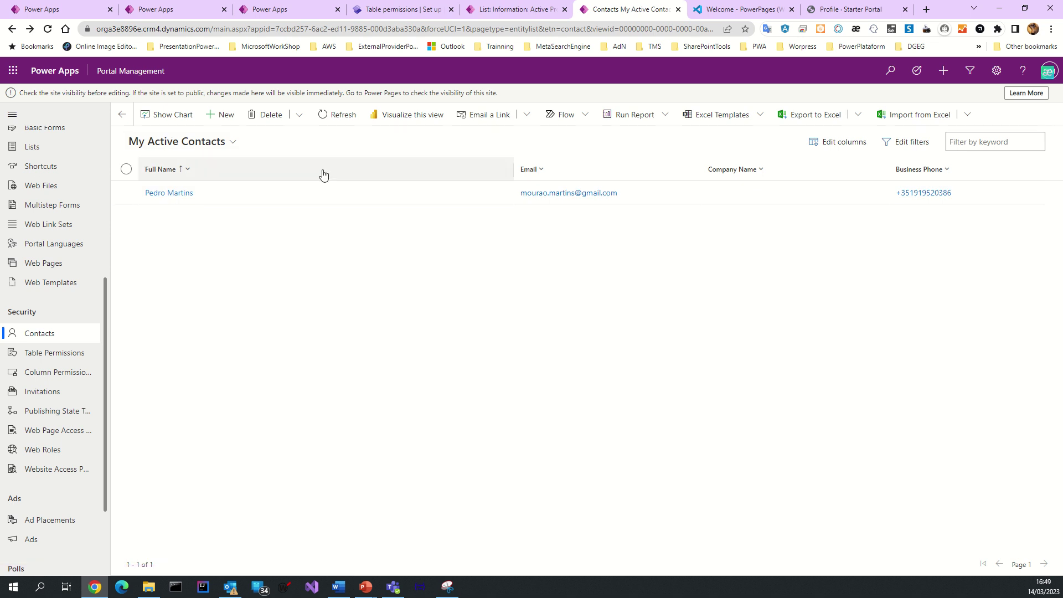
click(32, 336)
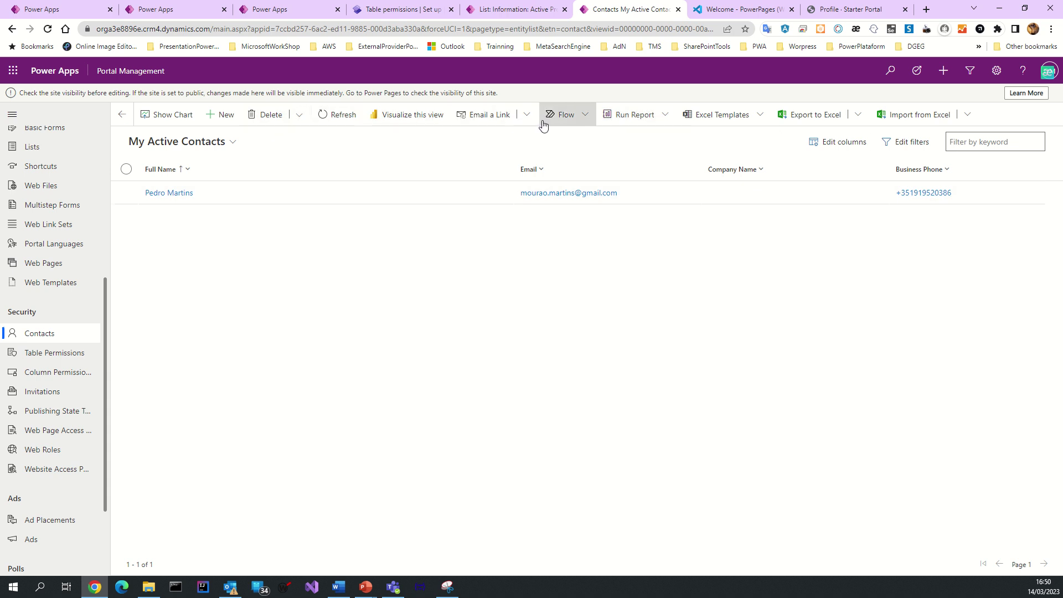
click(192, 197)
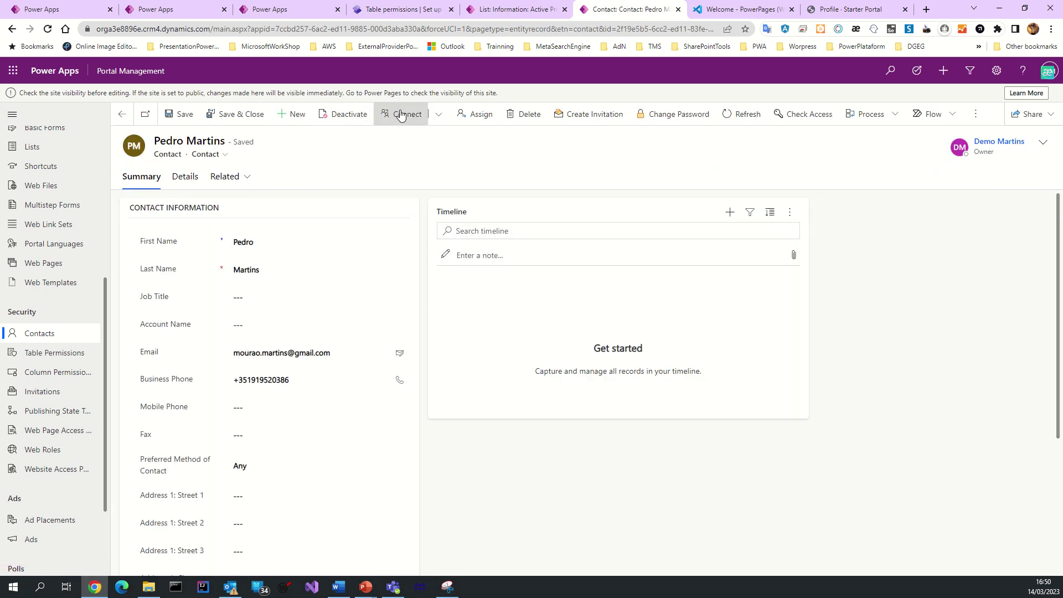
click(478, 115)
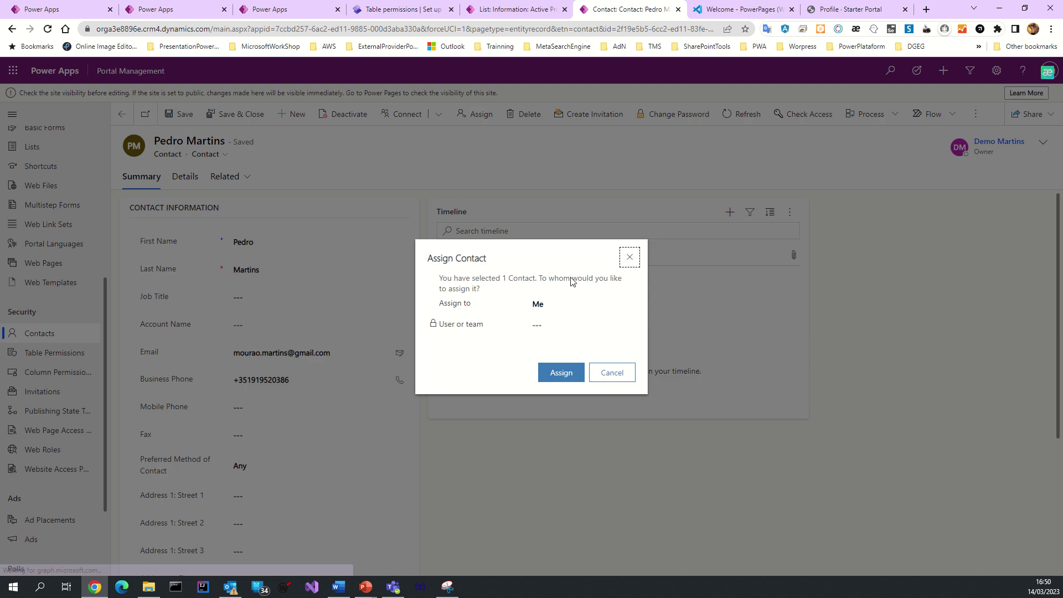
click(630, 256)
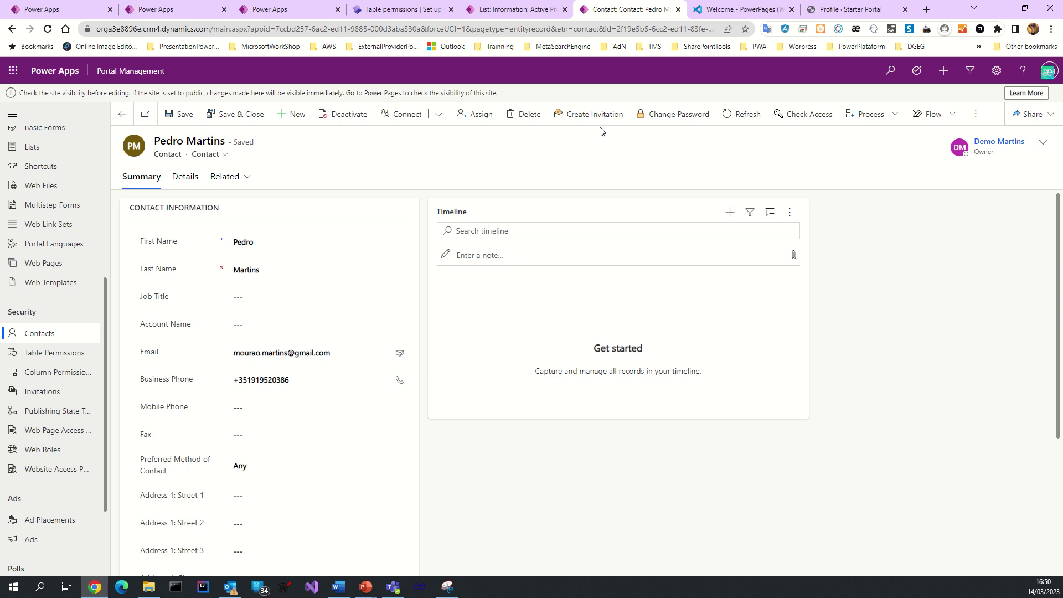
Review the web roles and table permissions in Portal Management, and the Table permissions and Site visibility settings in Power Pages.
click(46, 454)
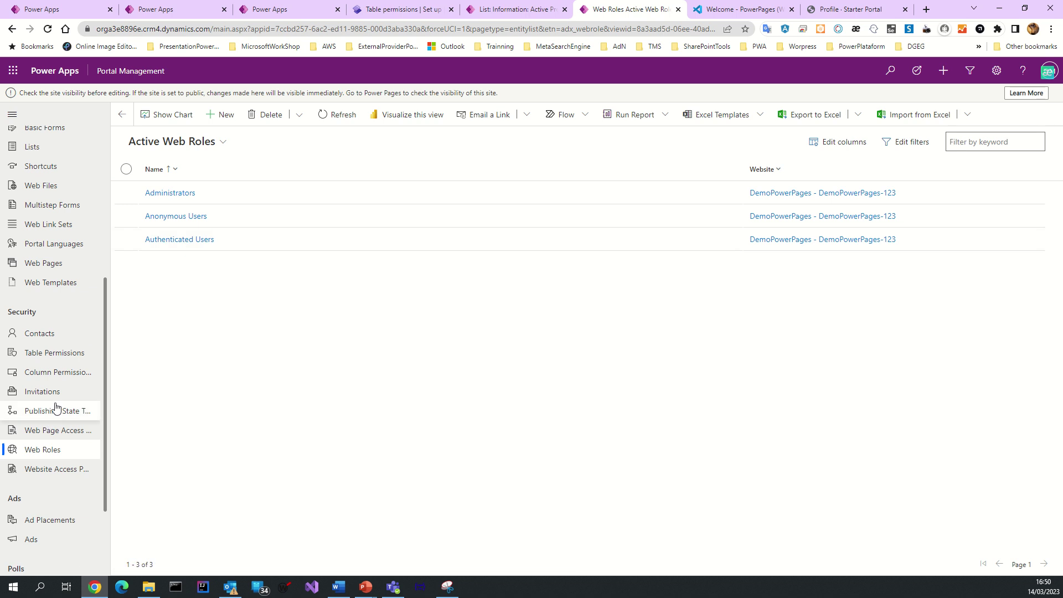
click(47, 352)
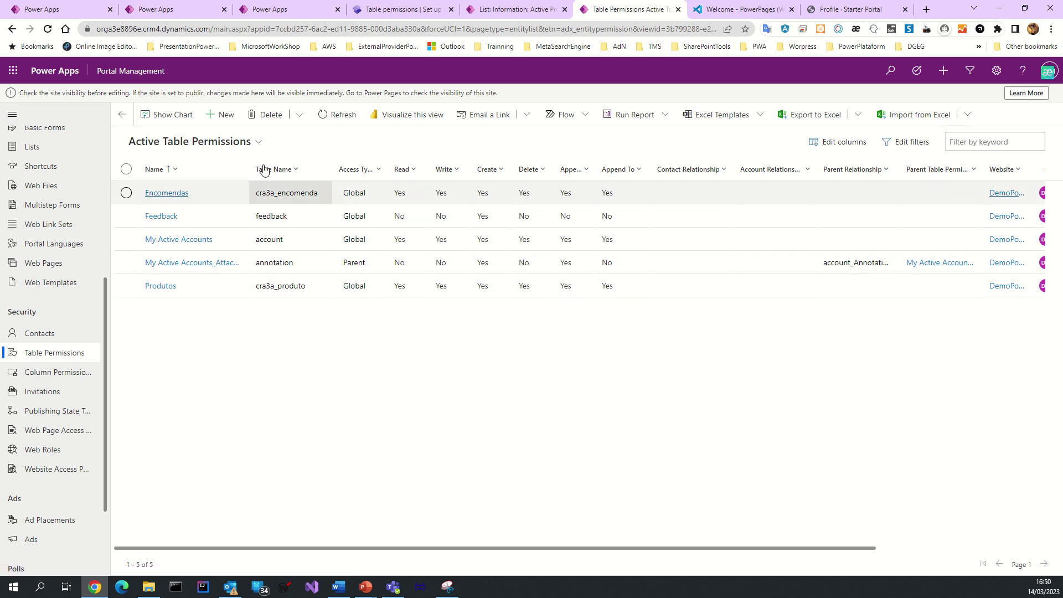
click(380, 10)
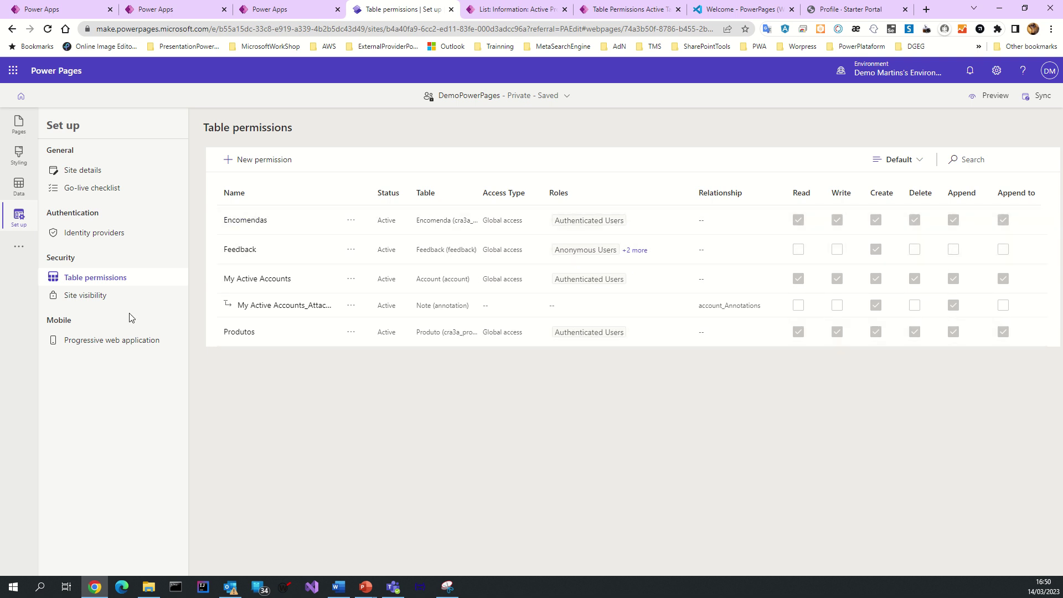
click(85, 298)
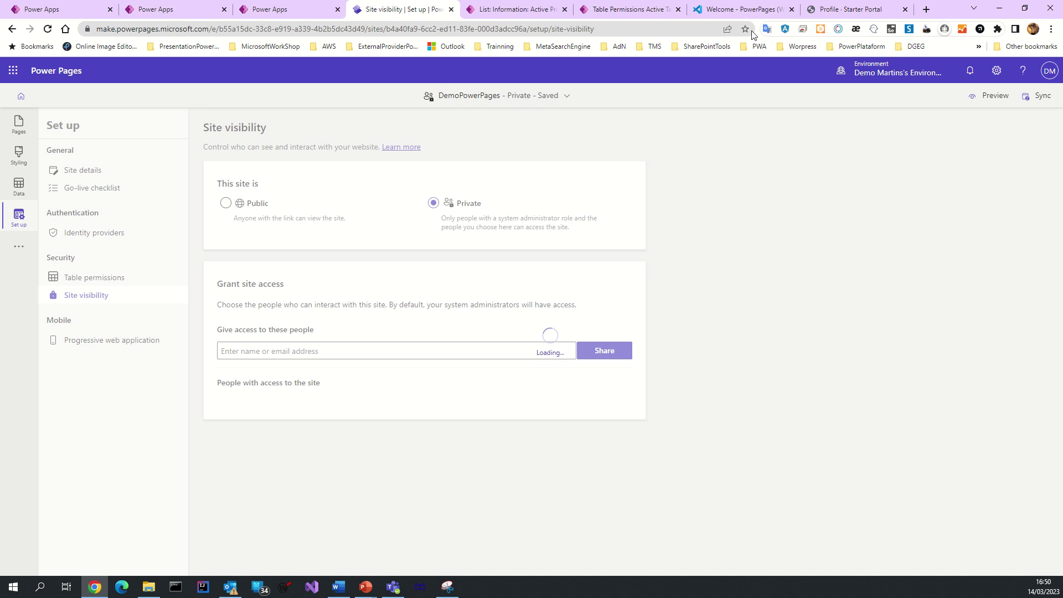
click(615, 9)
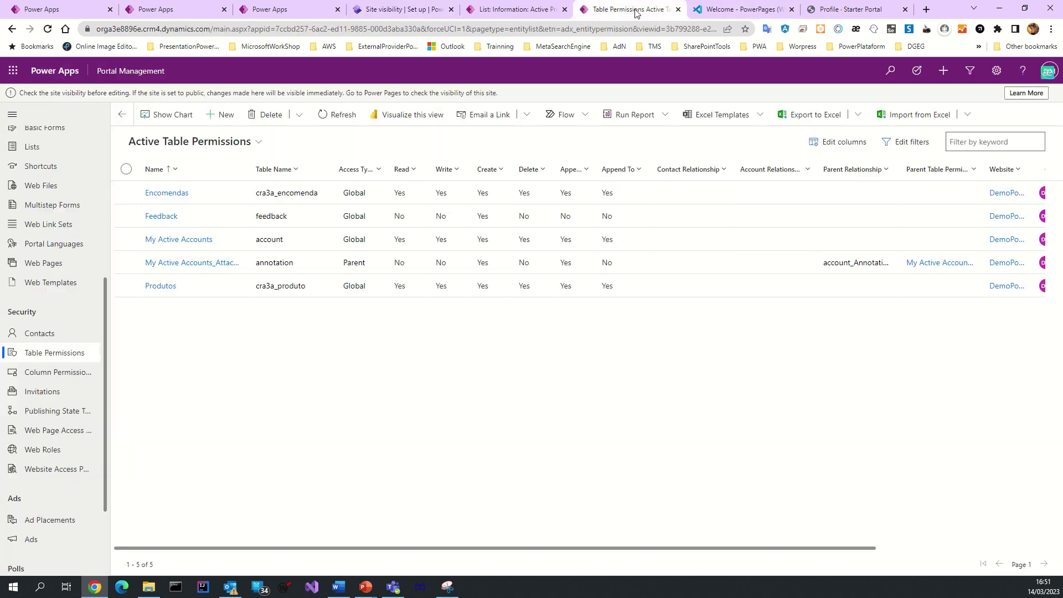
Return to the site, sign out, and check the Encomendas, Produtos and Account lists as an anonymous visitor.
click(807, 9)
click(769, 72)
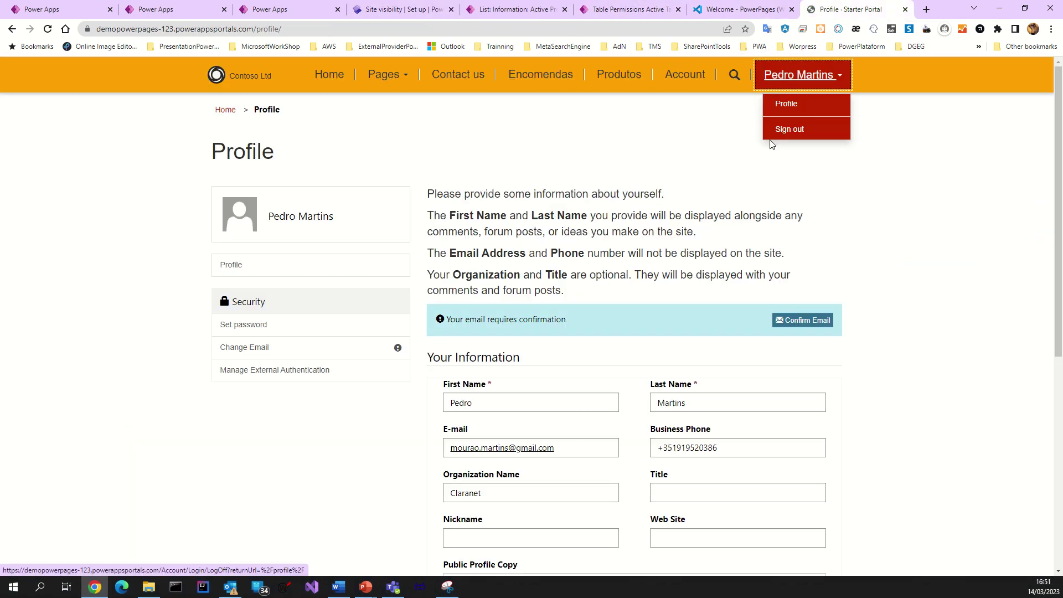
click(785, 128)
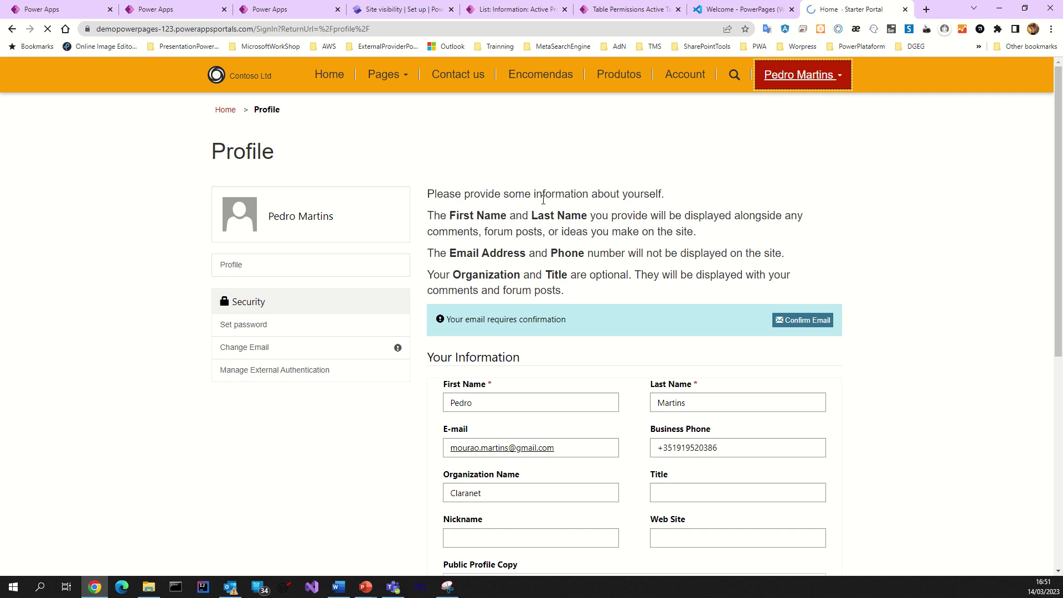
click(589, 82)
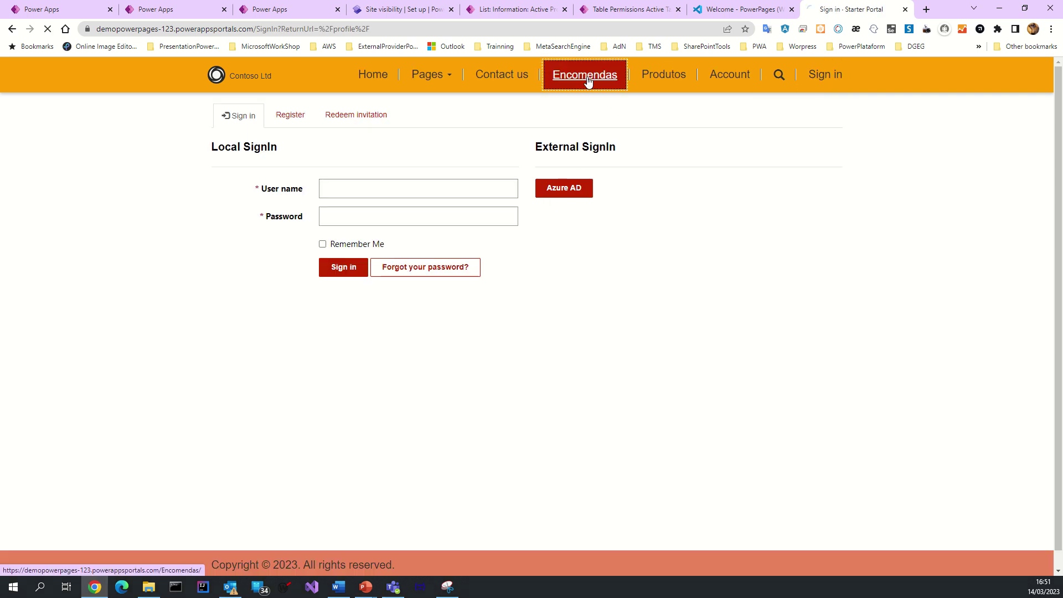
click(658, 82)
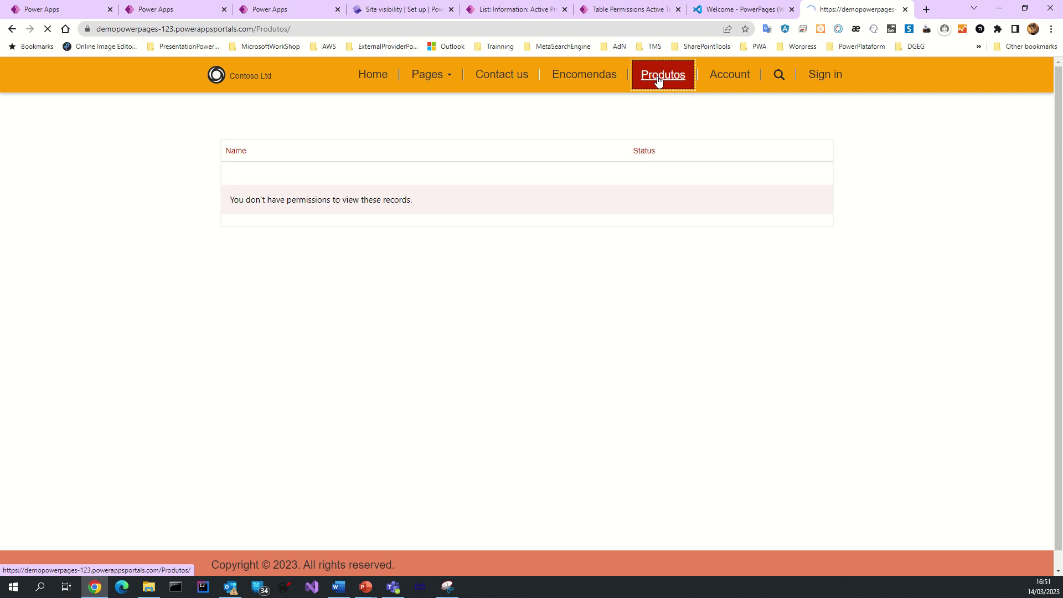
click(714, 80)
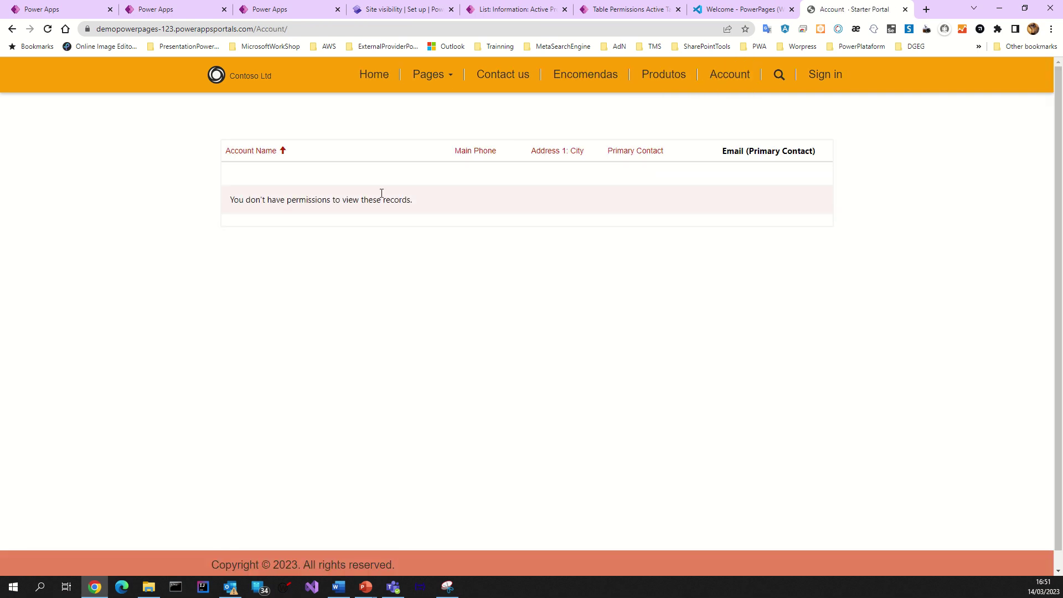
Sign in through Azure AD and check the lists on the Account and Encomendas pages.
click(823, 78)
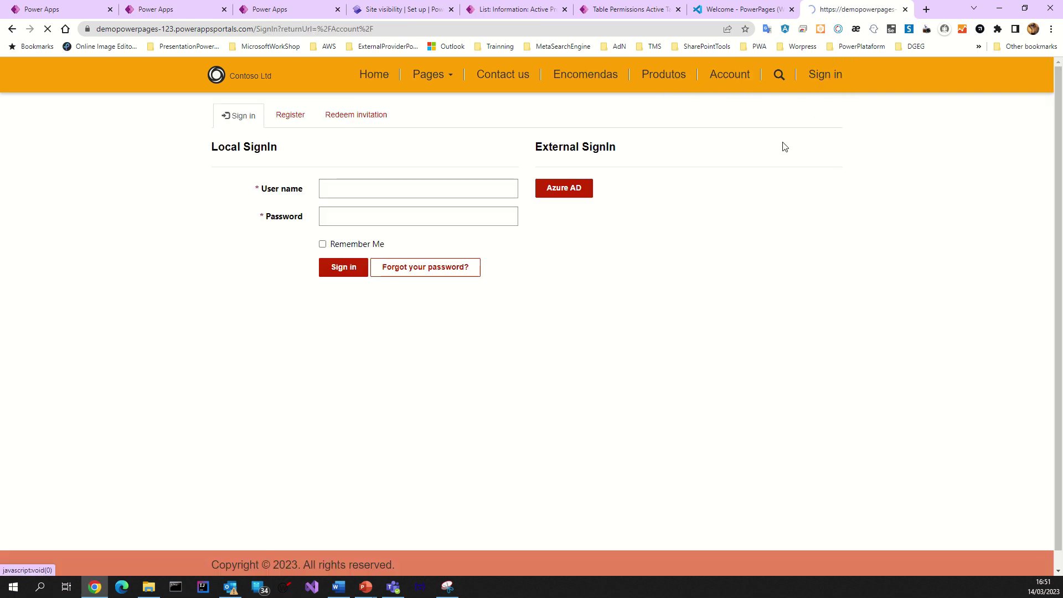
click(567, 191)
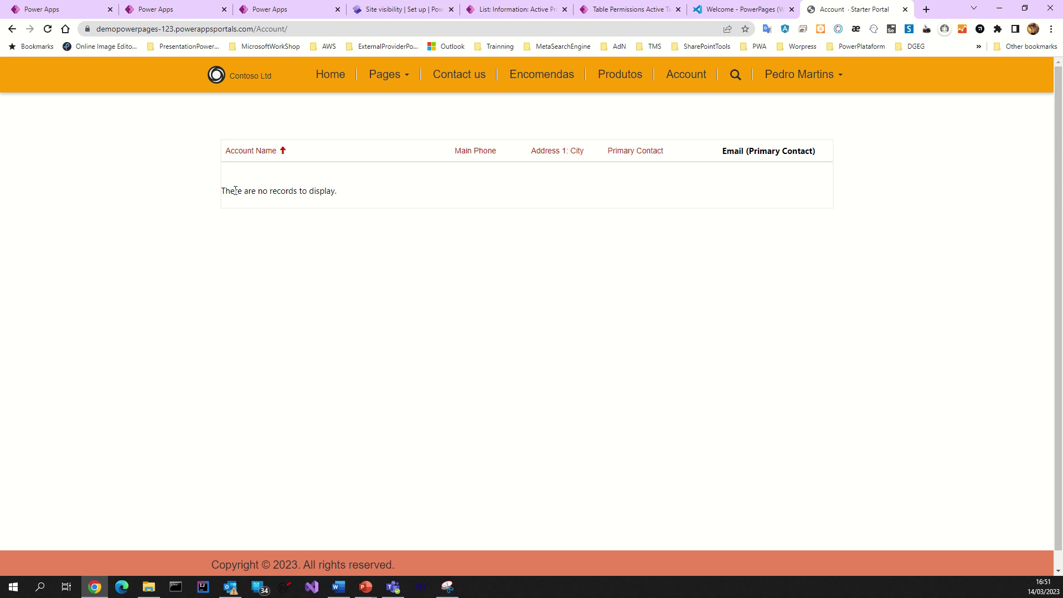
drag(230, 191, 363, 194)
click(546, 71)
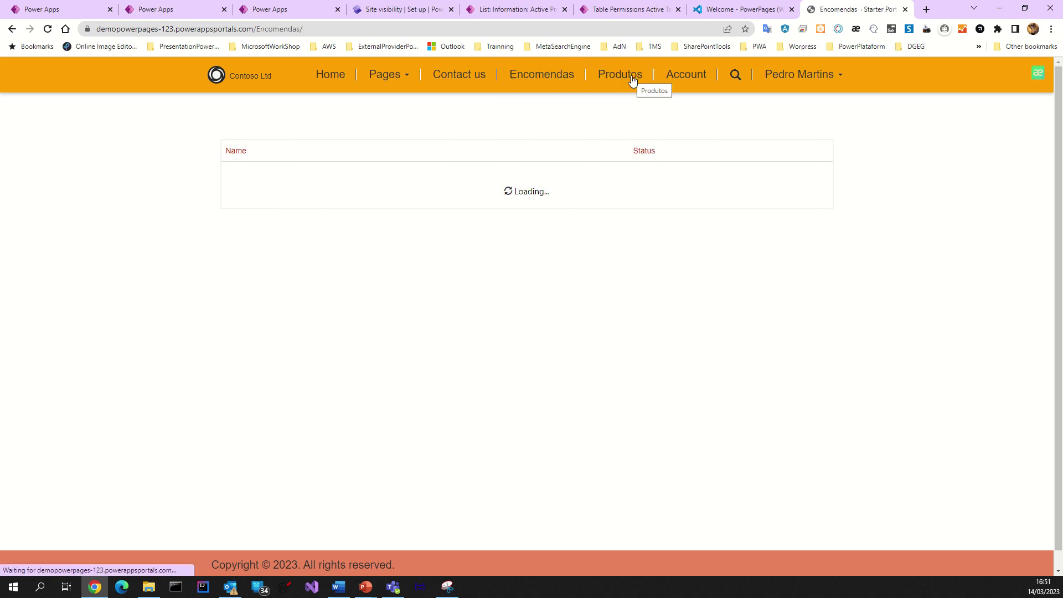